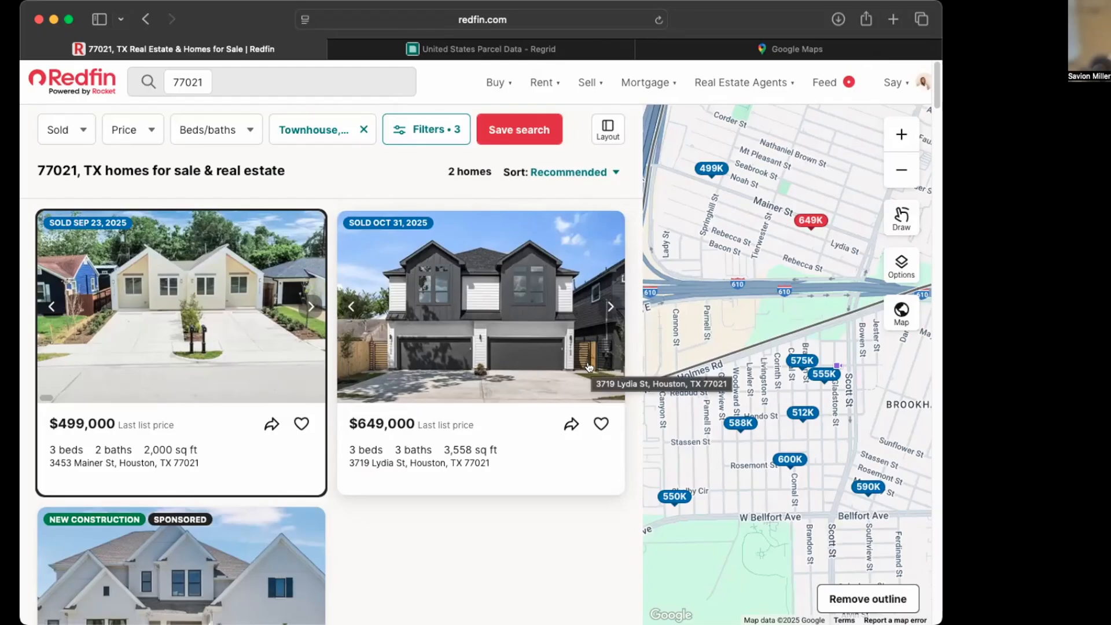
Pan the Redfin map around 77021 to reveal nearby sold-price pins south of the highway
left_click_drag(851, 330, 824, 344)
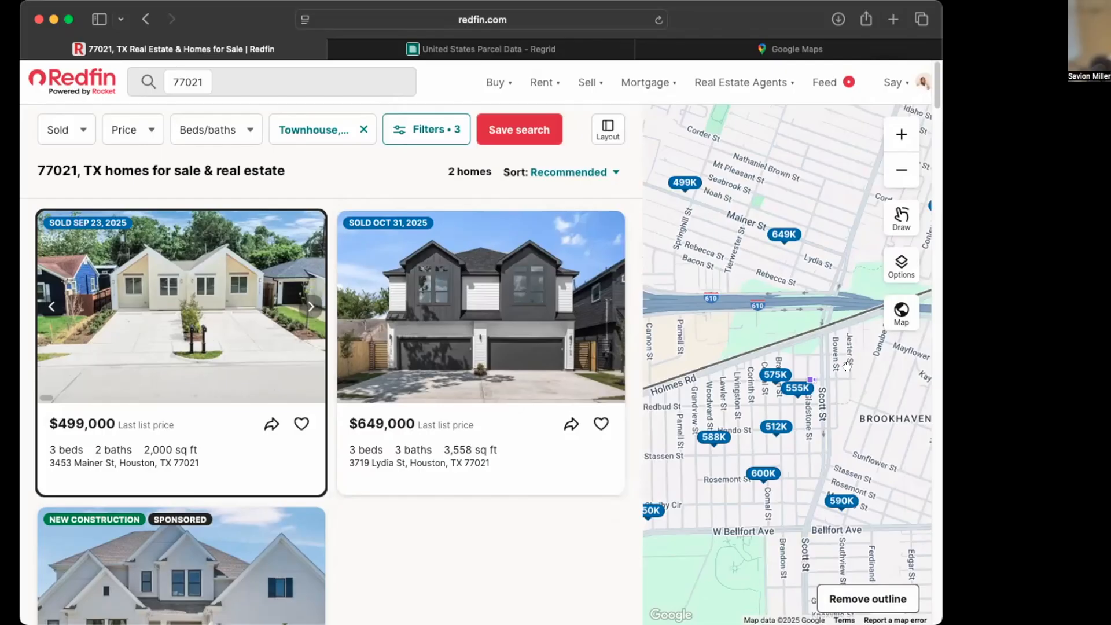
left_click_drag(706, 474, 739, 464)
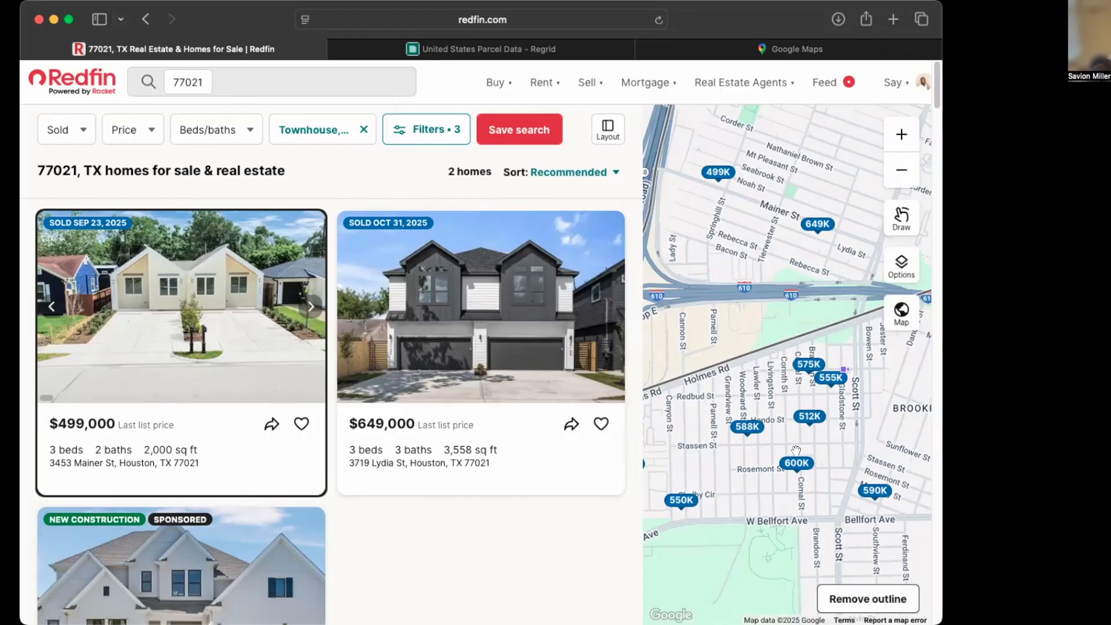
left_click_drag(788, 438, 752, 444)
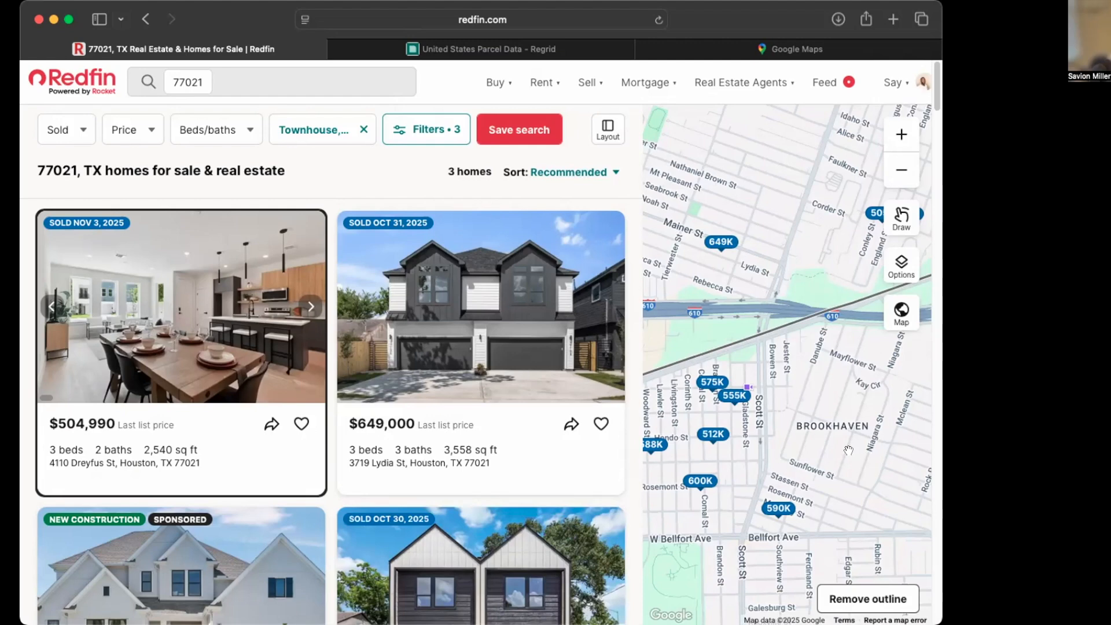
left_click_drag(815, 434, 906, 437)
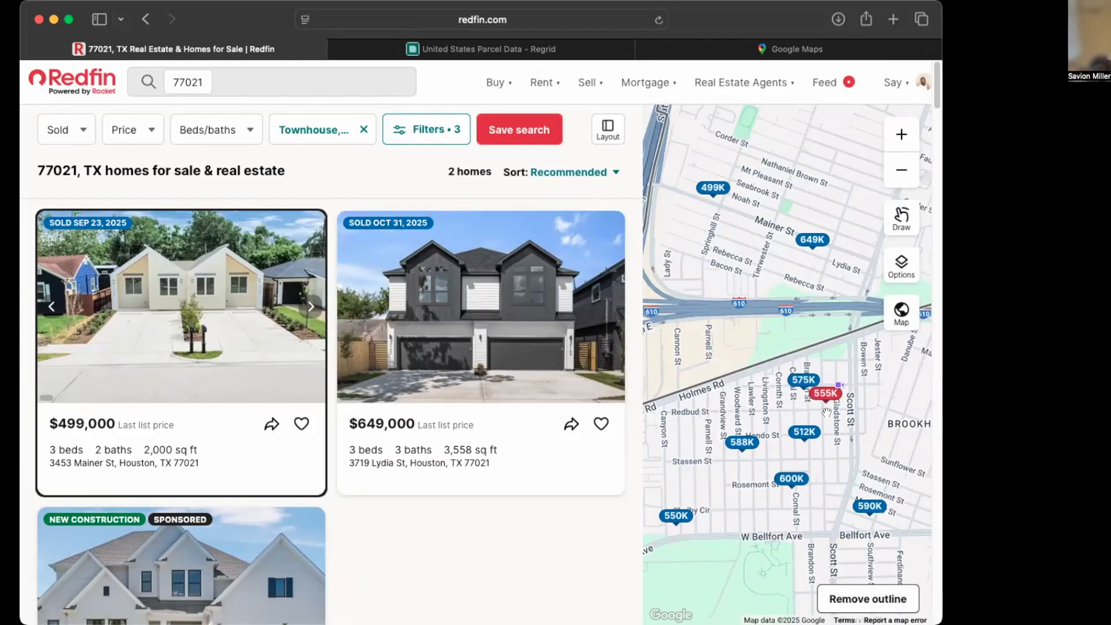
scroll(732, 470, "down", 2)
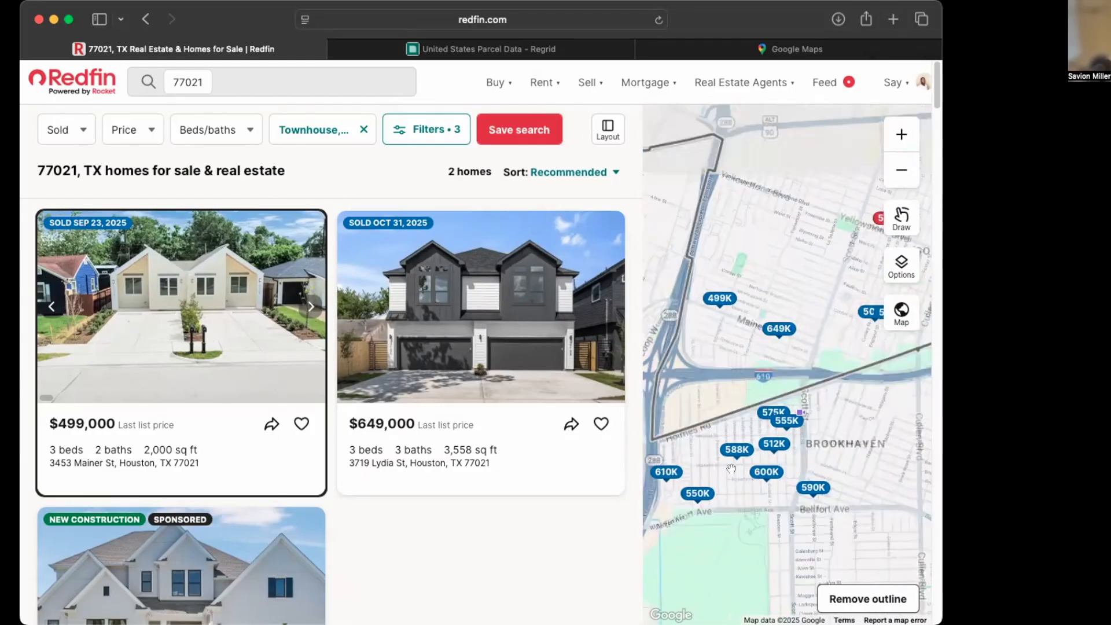
scroll(732, 470, "up", 4)
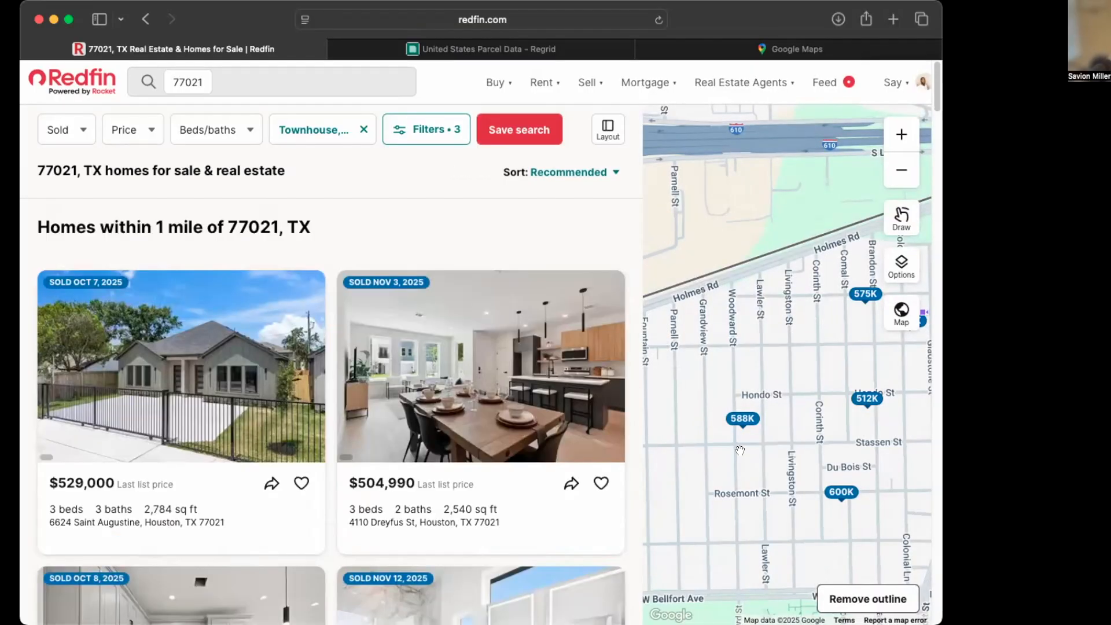
scroll(747, 445, "down", 2)
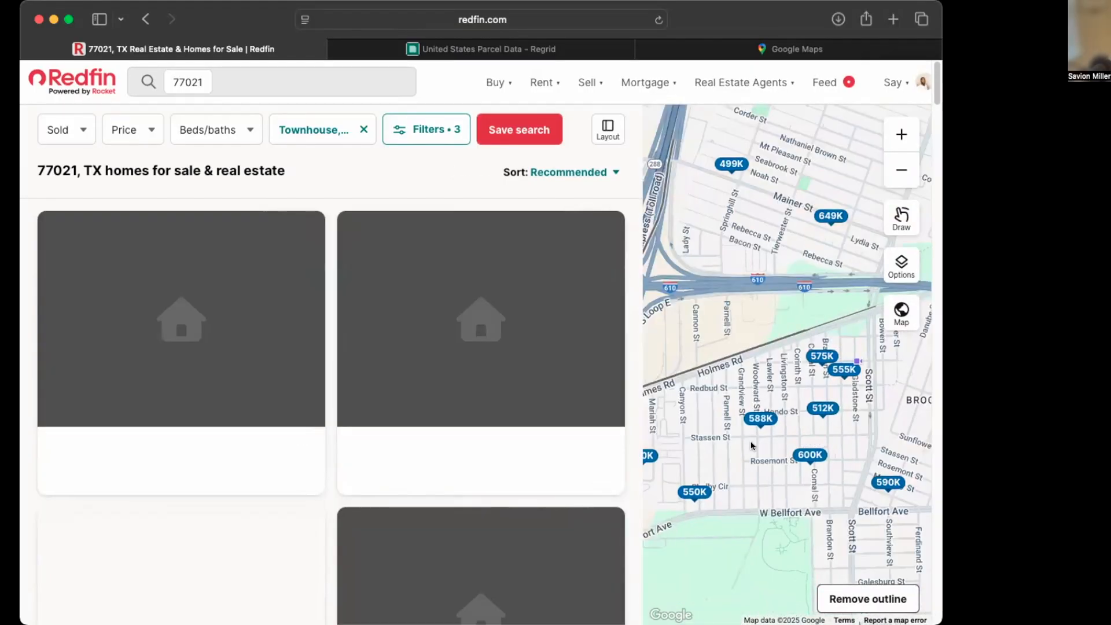
left_click(809, 455)
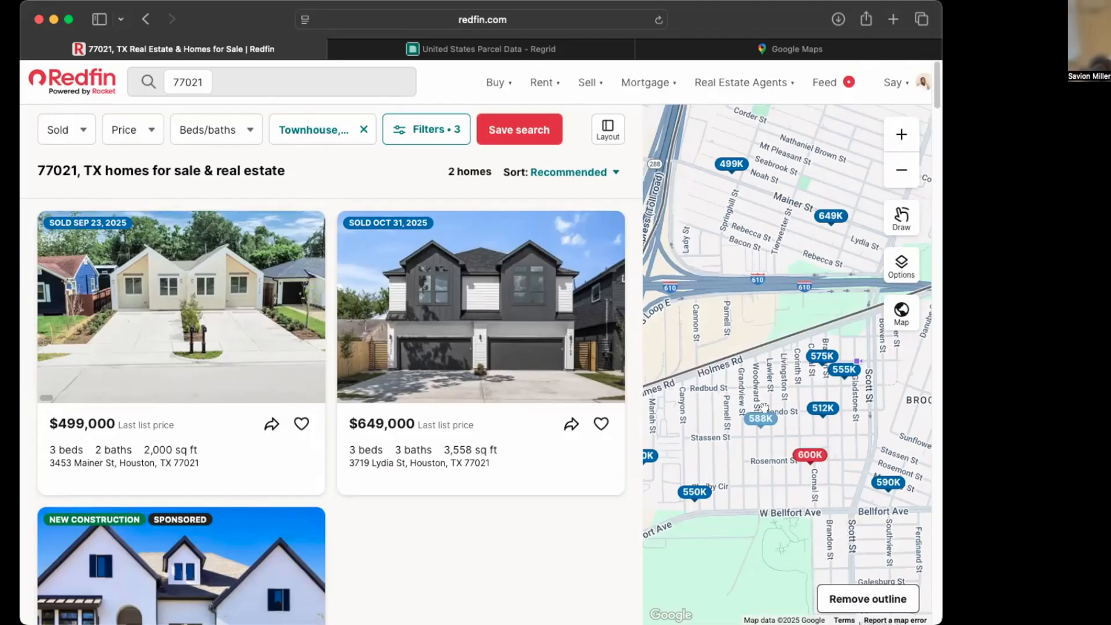
left_click(822, 356)
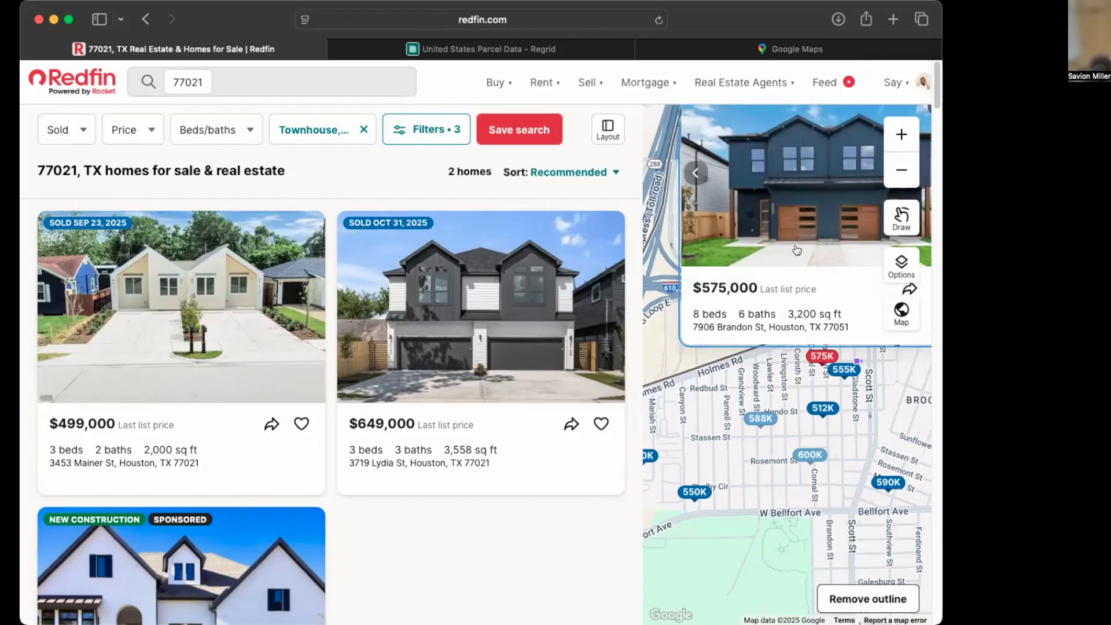
left_click(791, 295)
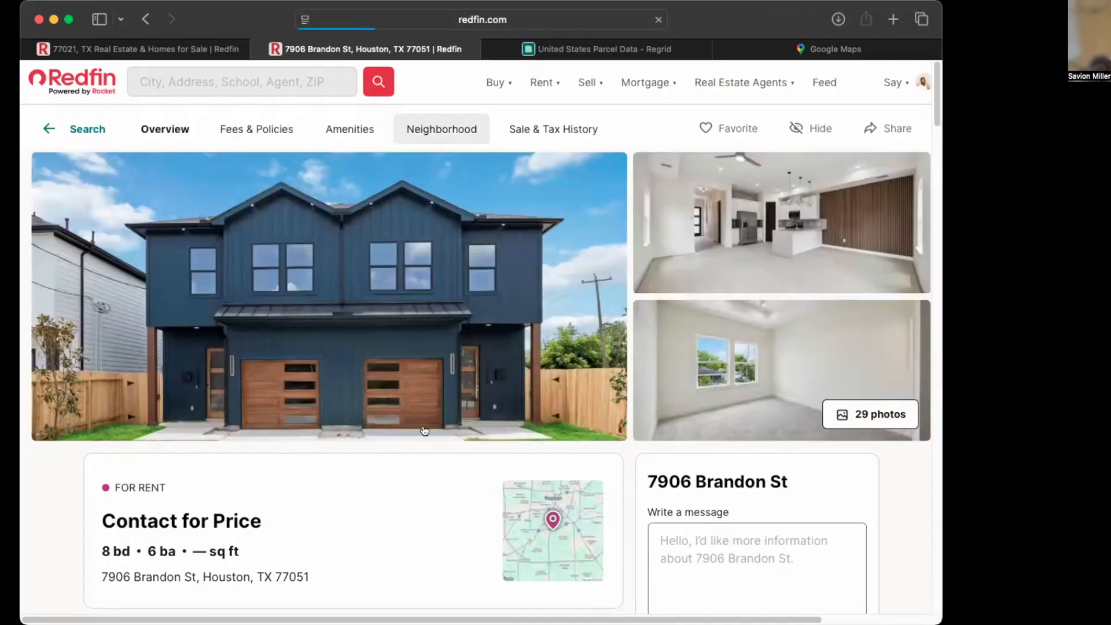
scroll(426, 425, "down", 3)
scroll(425, 419, "down", 5)
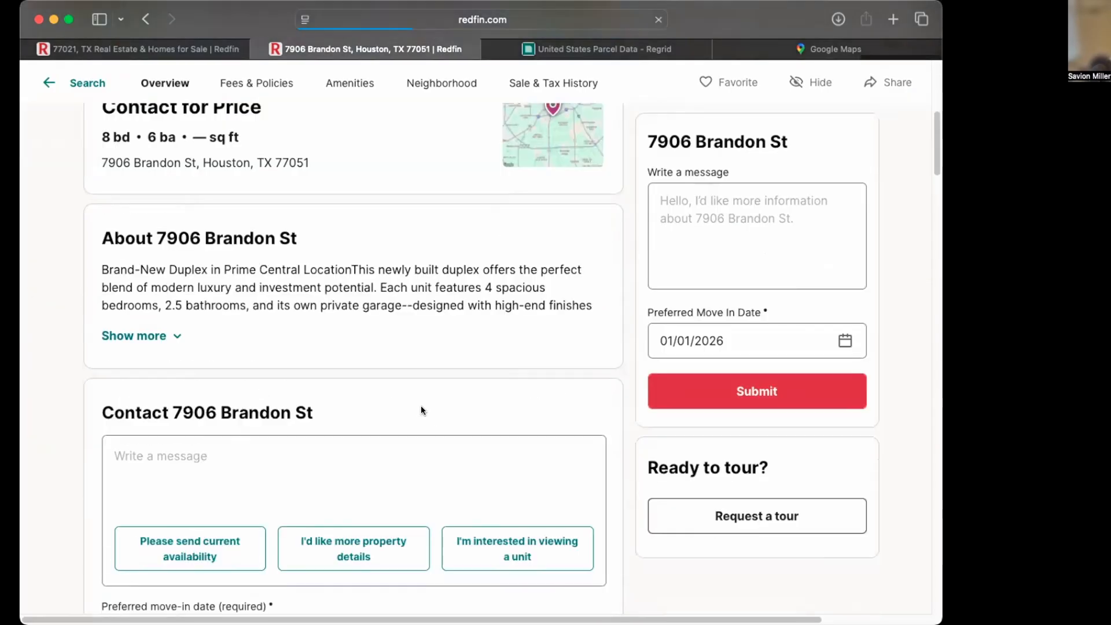
scroll(422, 405, "down", 5)
scroll(422, 405, "down", 5)
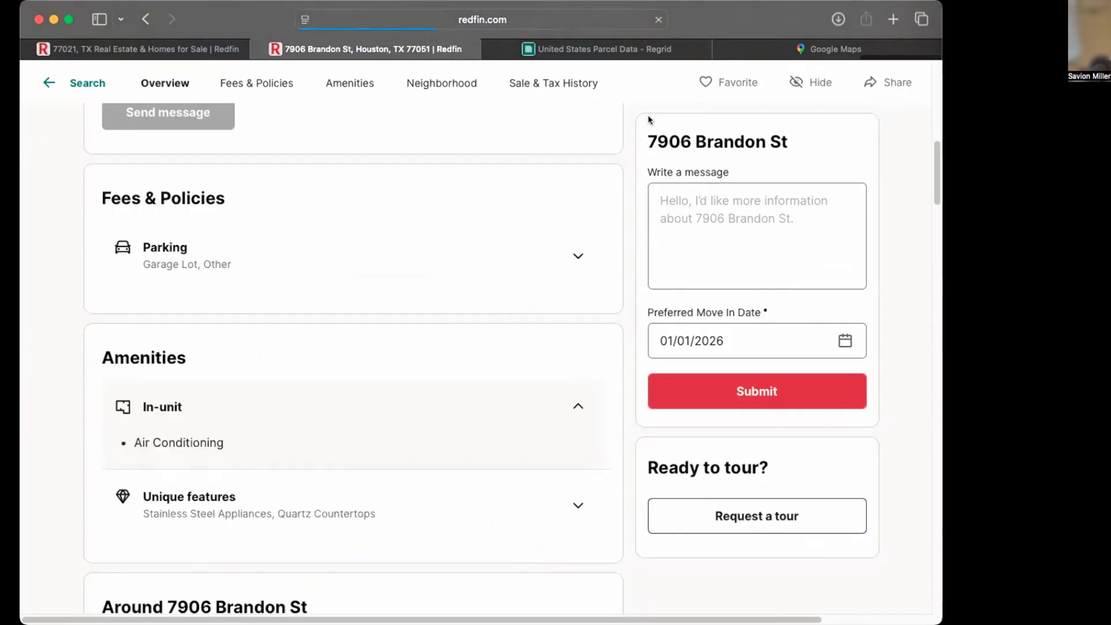
left_click(139, 49)
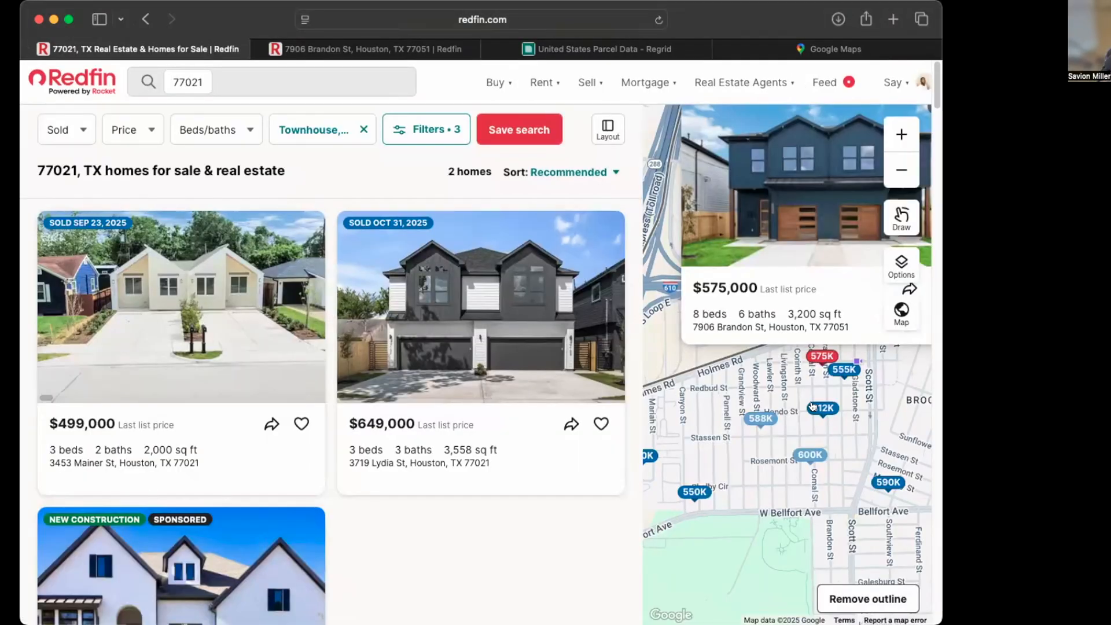
left_click(836, 366)
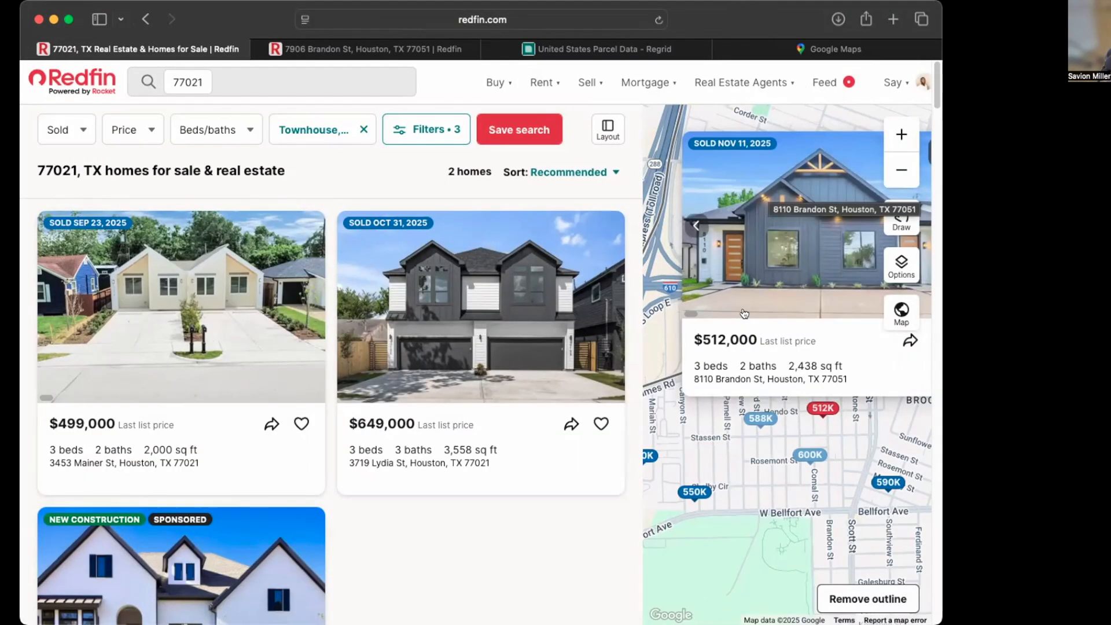
left_click(809, 456)
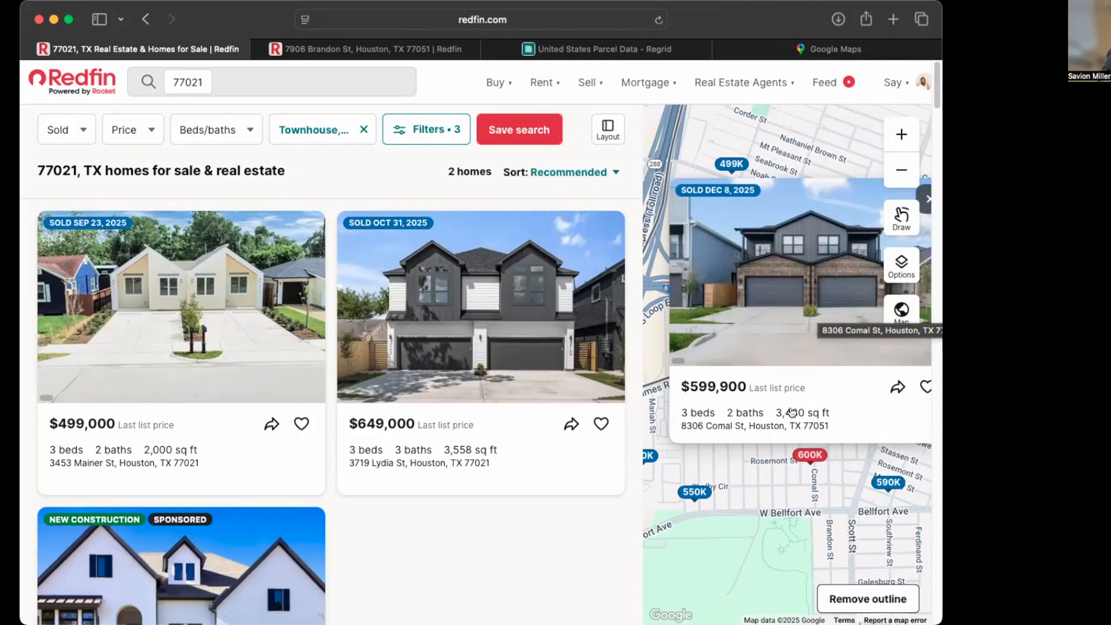
left_click(697, 492)
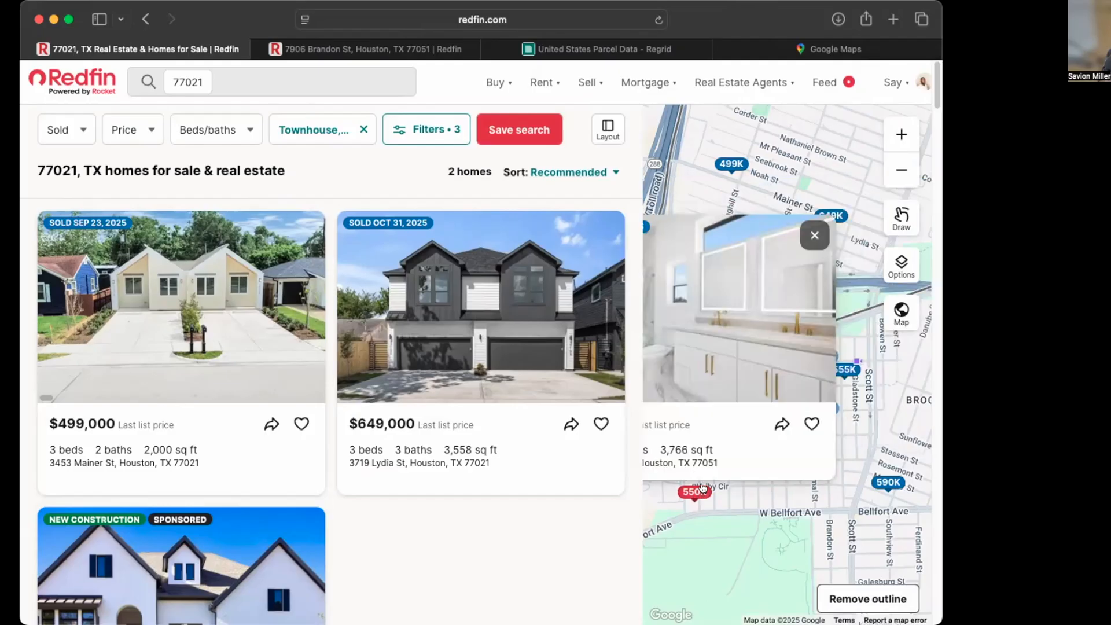
left_click(679, 387)
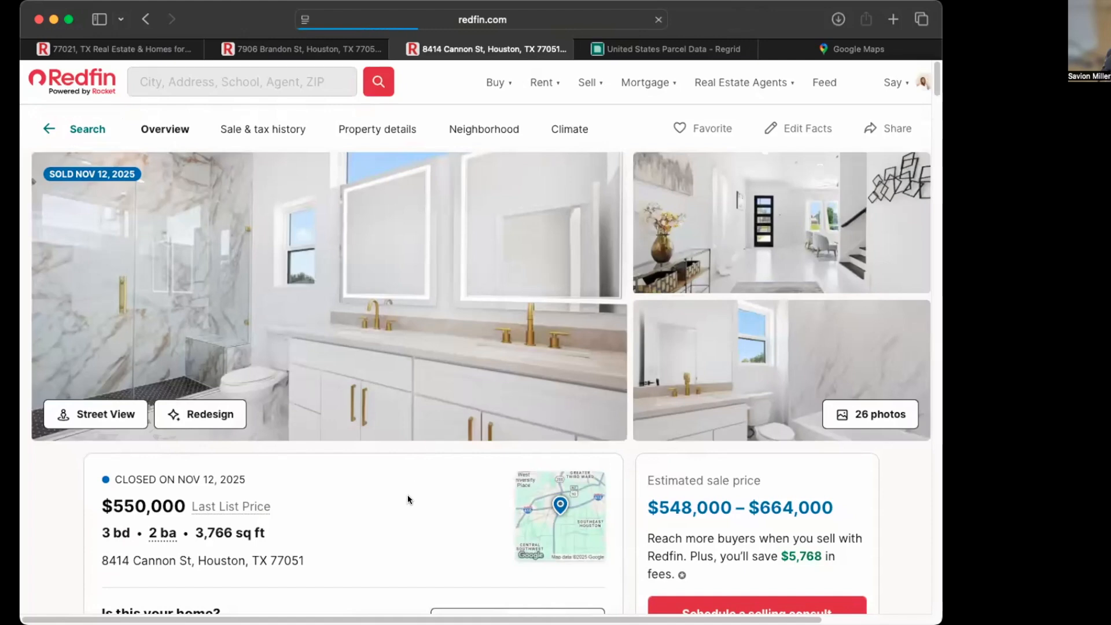
scroll(409, 500, "down", 10)
scroll(408, 469, "up", 10)
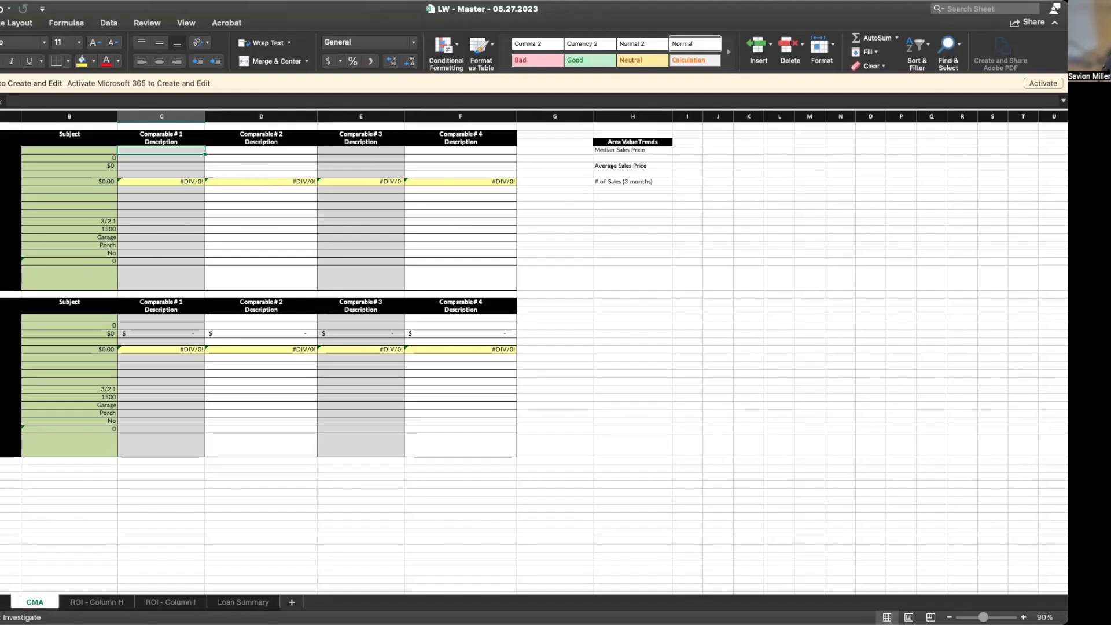
Label the CMA tables in column A 'New Construction Comps' and 'Land Comps'
left_click(65, 151)
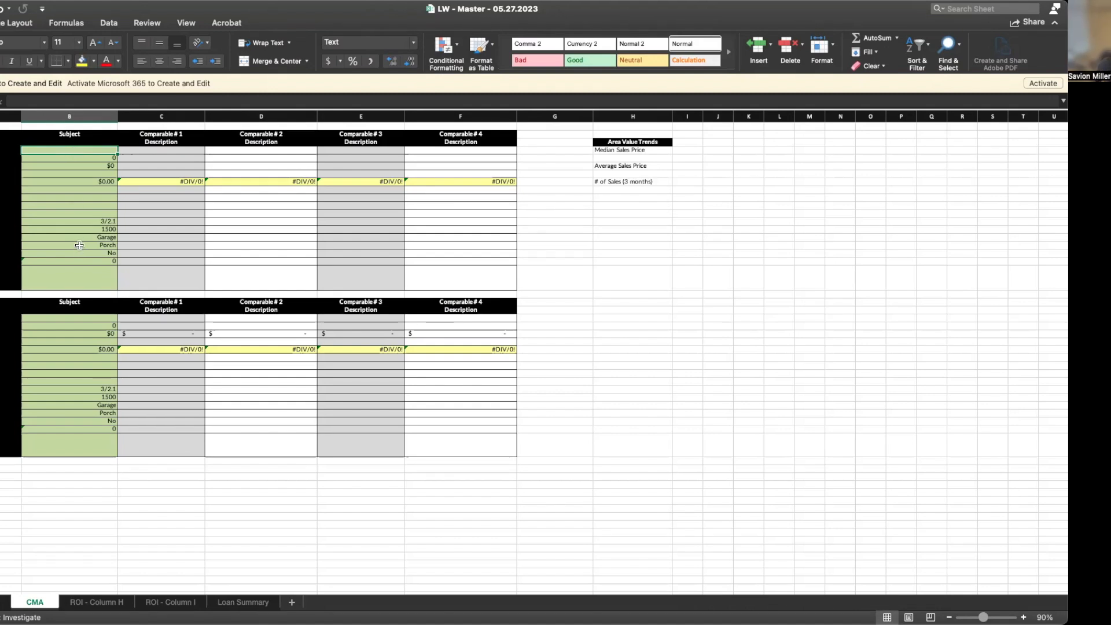
left_click(2, 137)
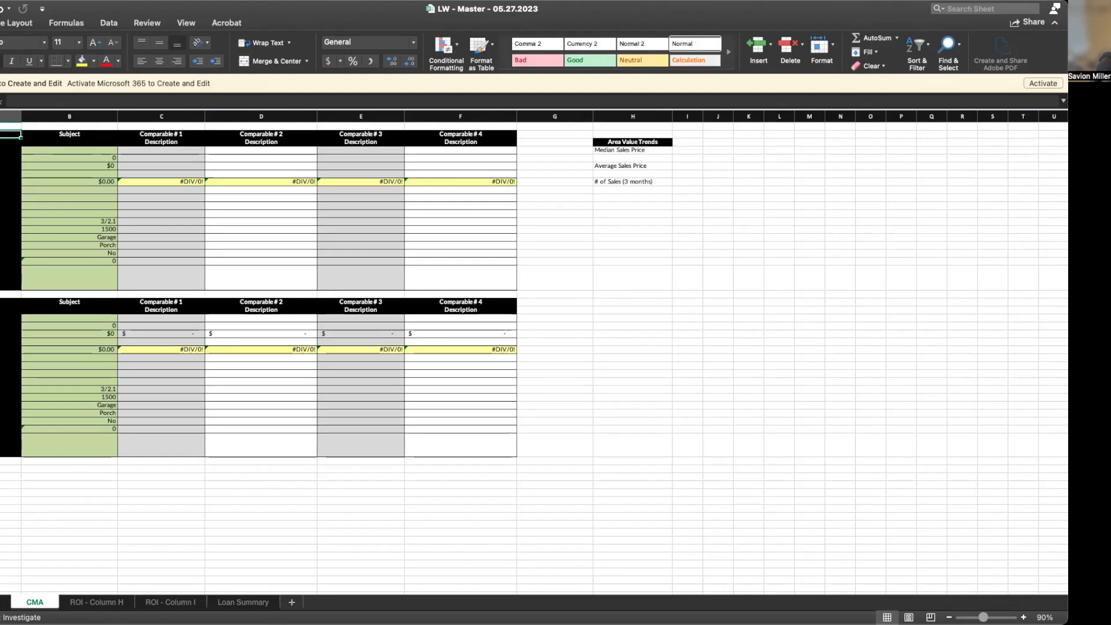
type("New Construc")
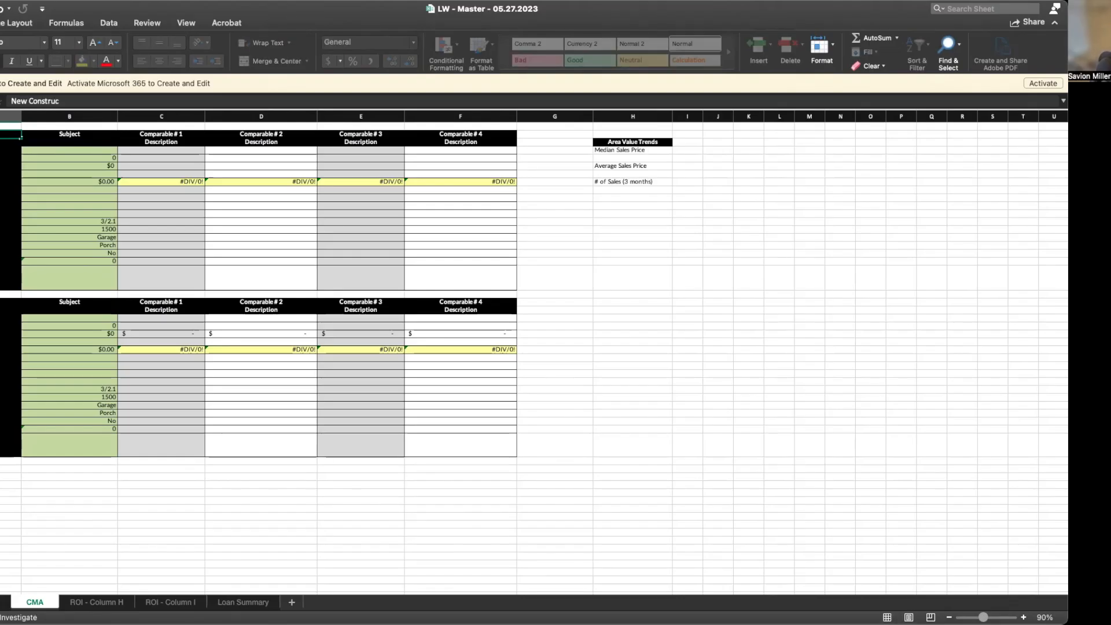
key("BackSpace")
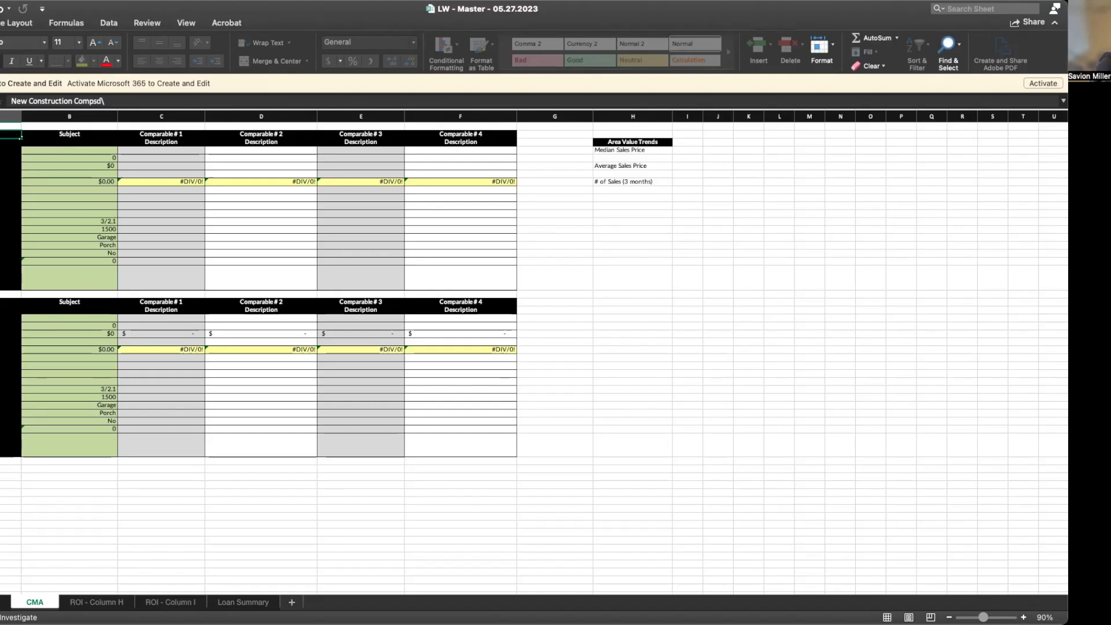
key("Return")
type("Sold")
key("BackSpace")
key("BackSpace")
key("BackSpace")
key("BackSpace")
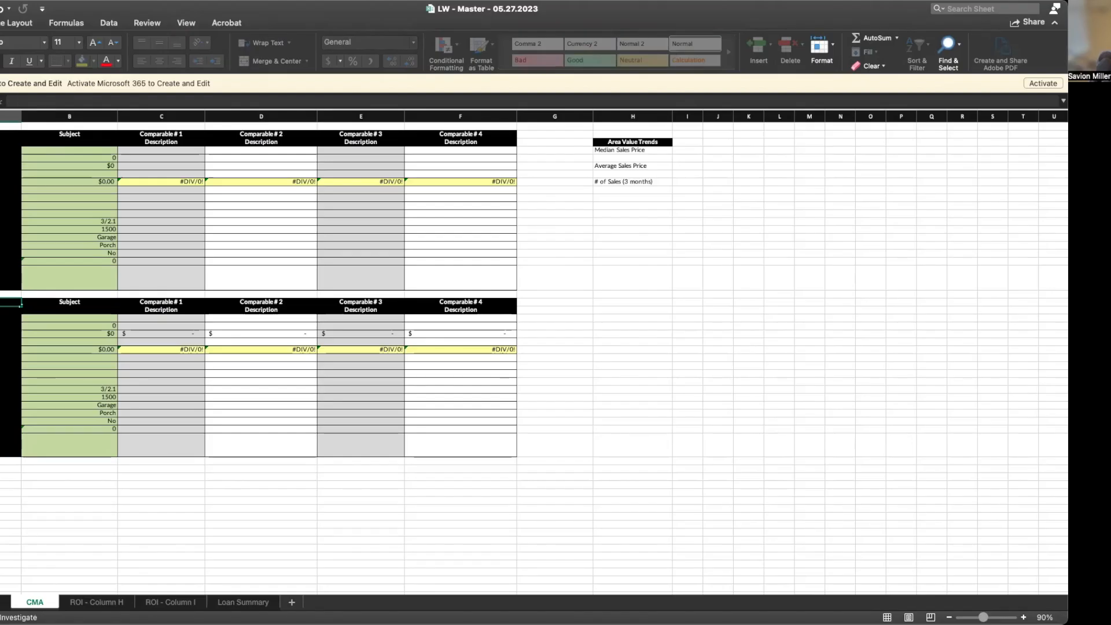
type("Land Coms")
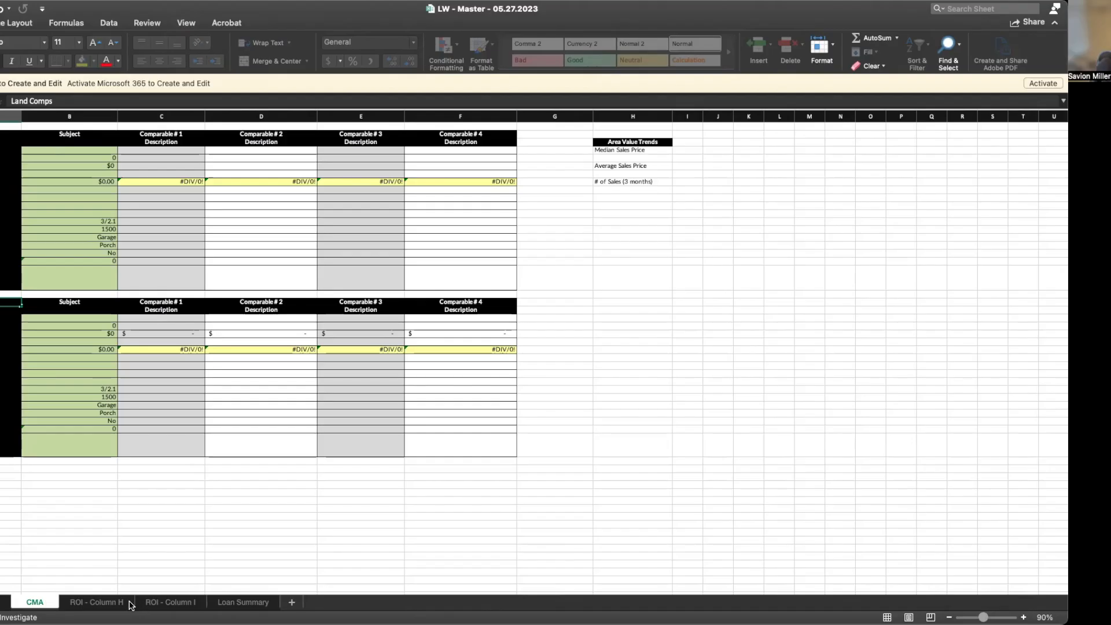
Glance at the Loan Worksheet, then check the CMA table's DOM and Site Area rows
left_click(2, 603)
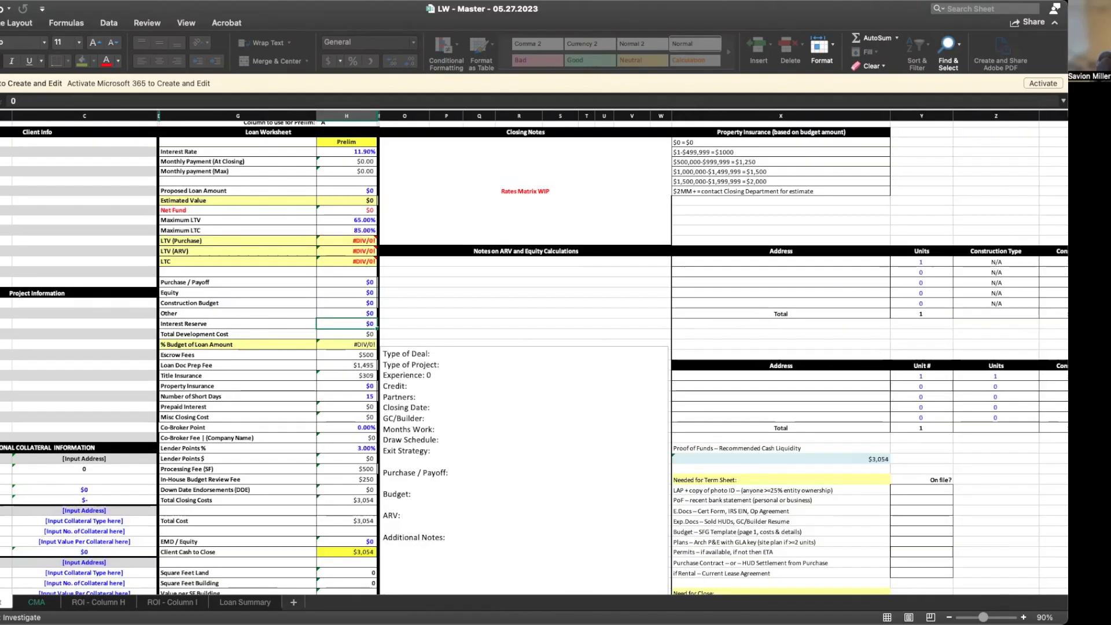
left_click(32, 604)
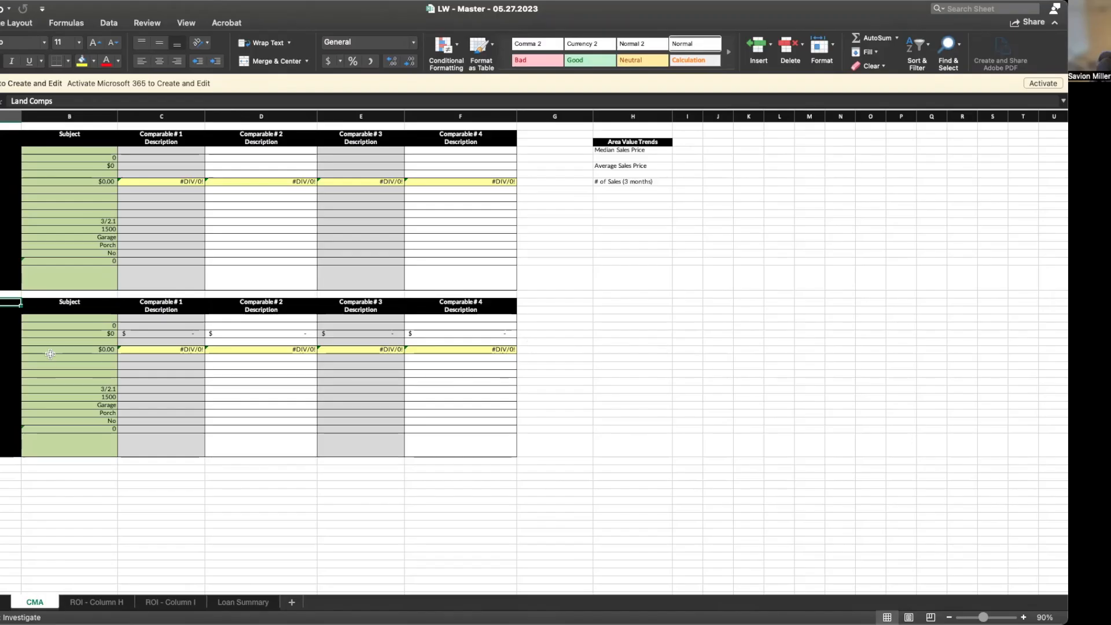
left_click(17, 358)
left_click(9, 198)
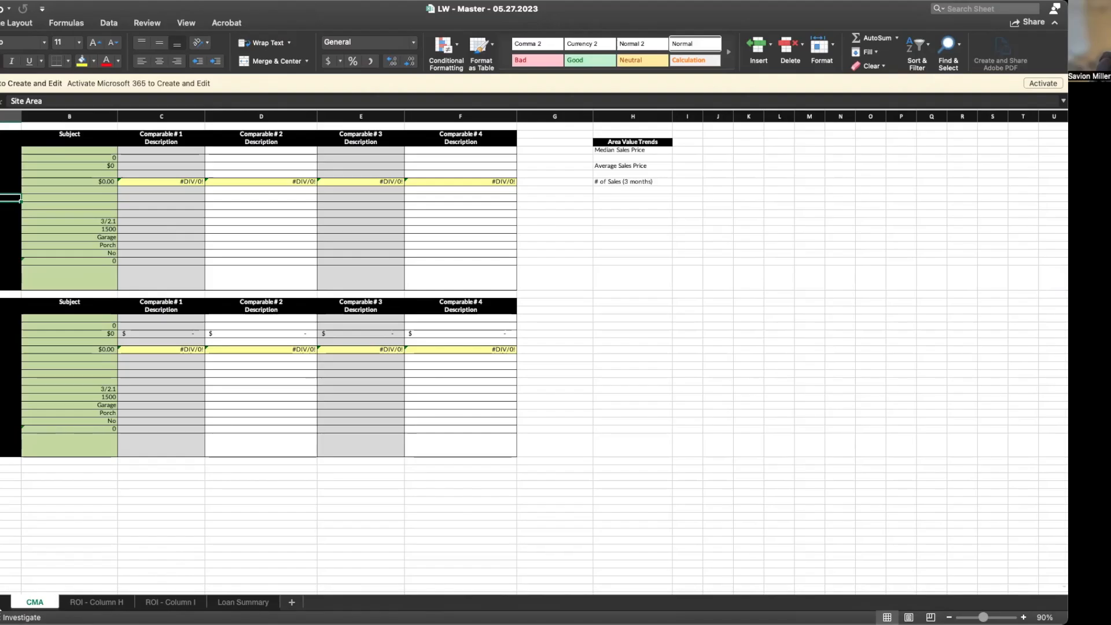
Review the ROI - Column H and ROI - Column I sheets, then select a Comparable # 1 cell on CMA
left_click(4, 602)
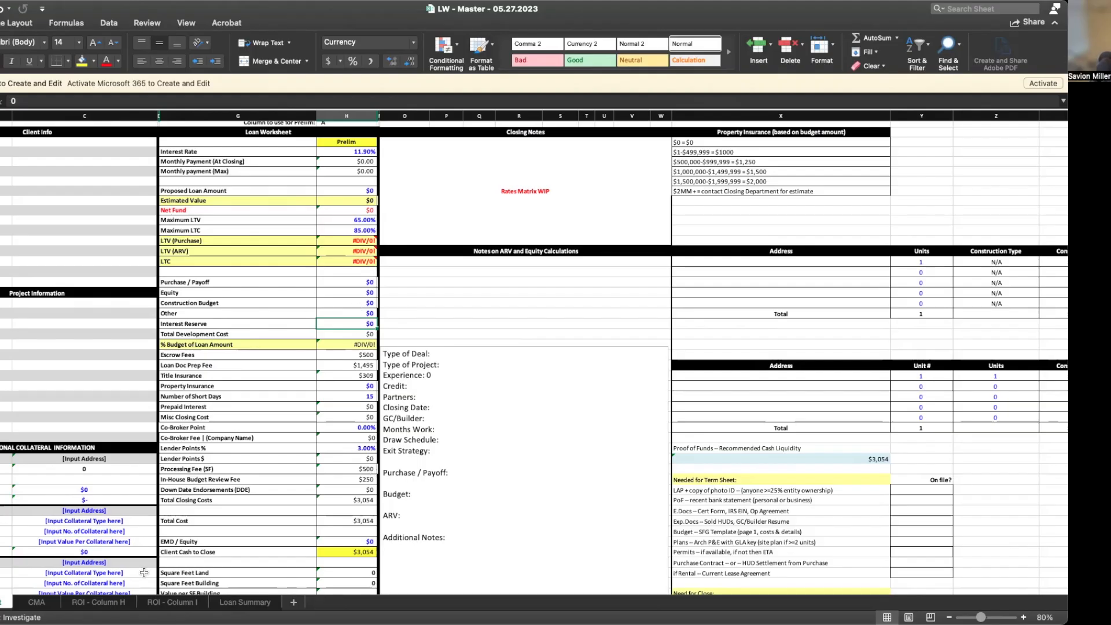
left_click(103, 605)
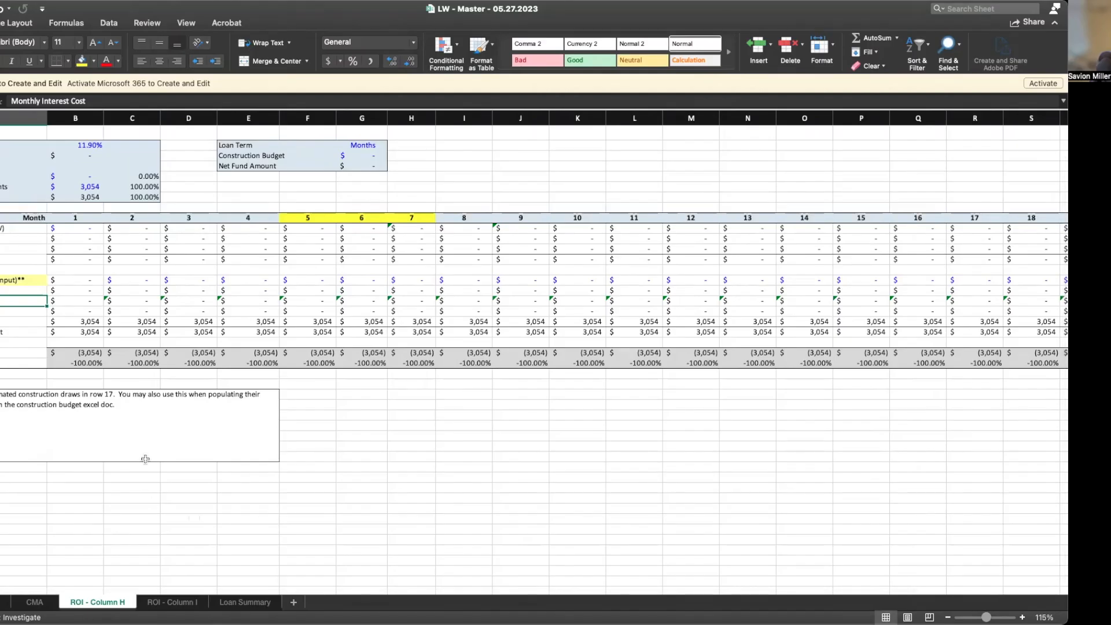
left_click(169, 605)
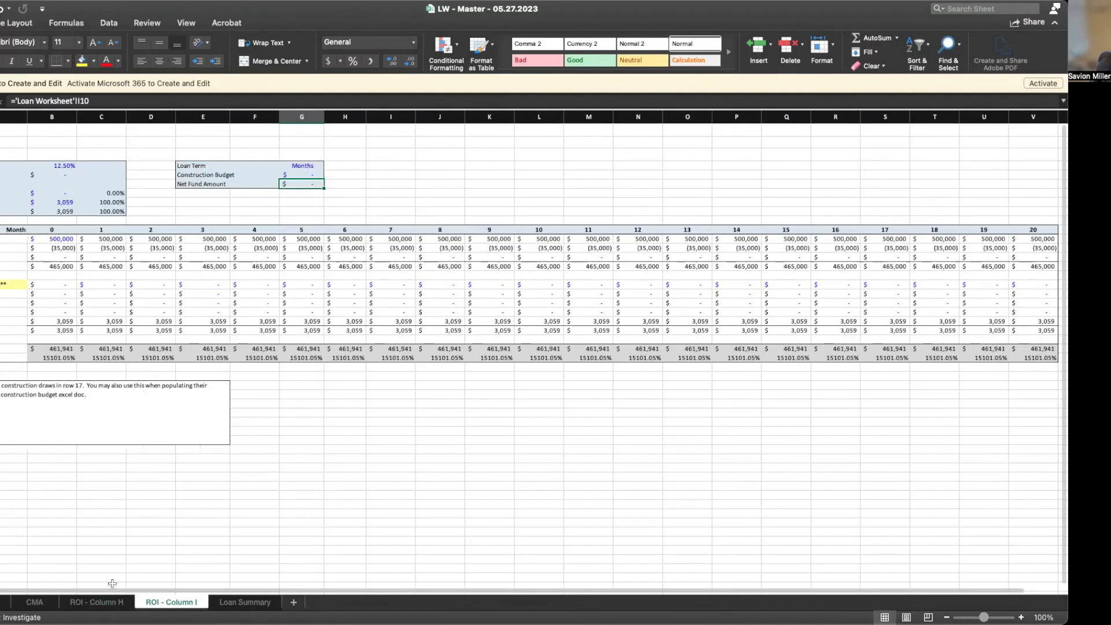
left_click(103, 604)
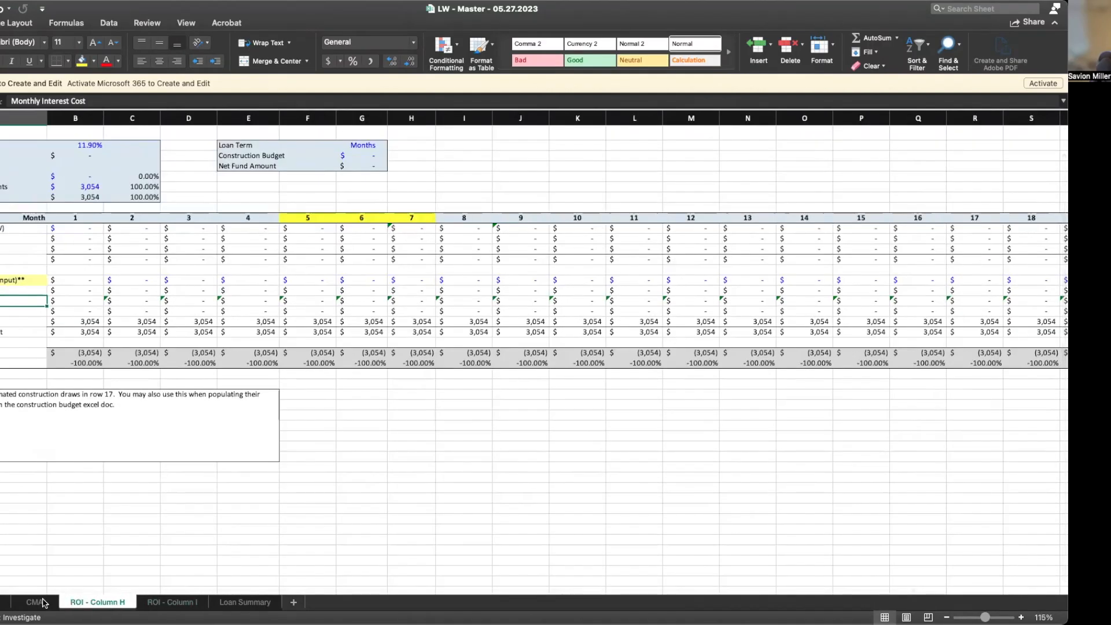
left_click(43, 603)
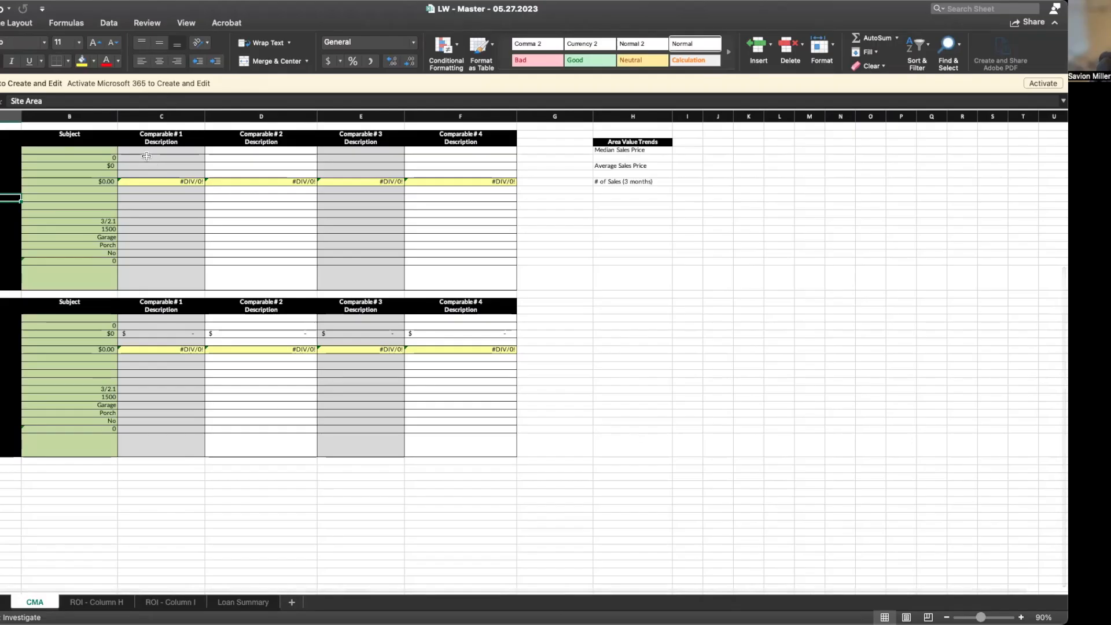
left_click(147, 157)
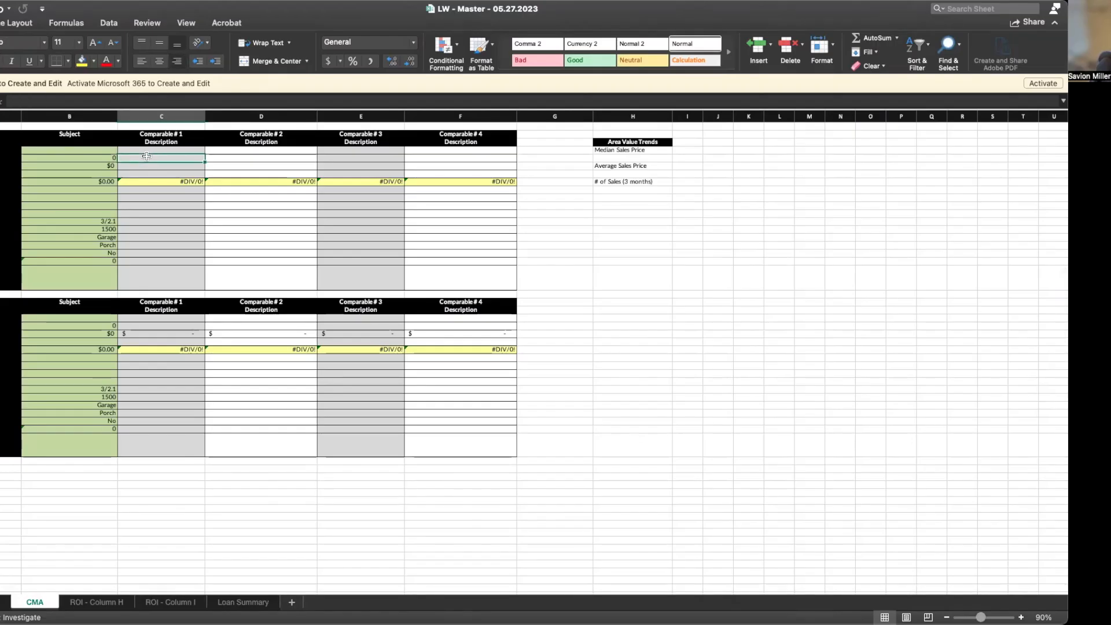
Enter '124 ABc street' as Comparable # 1's description
left_click(147, 150)
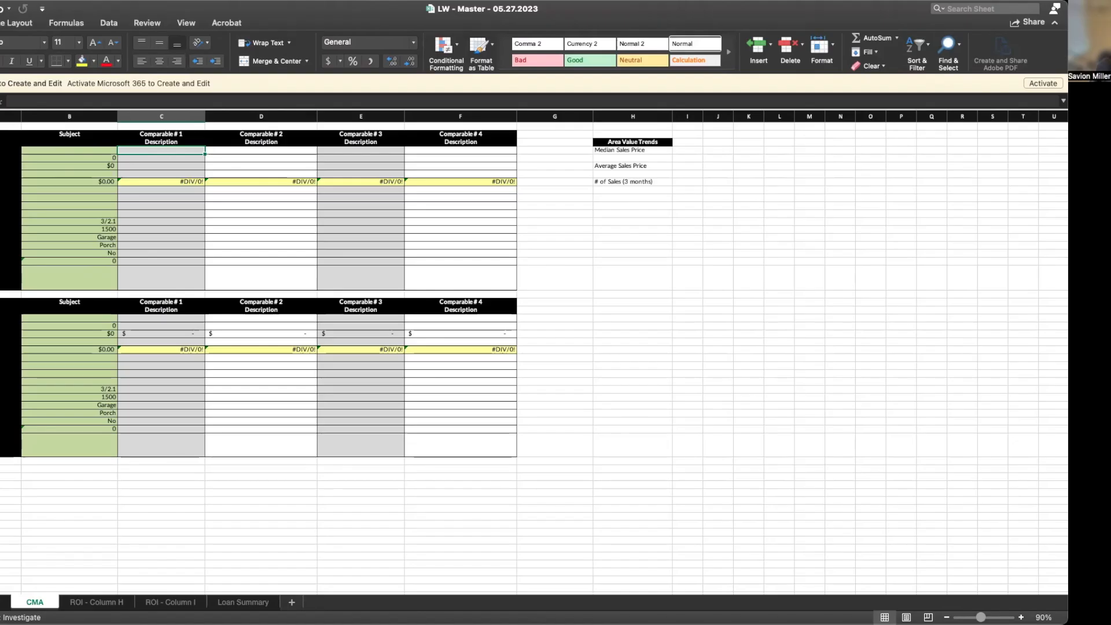
type("124 ABc")
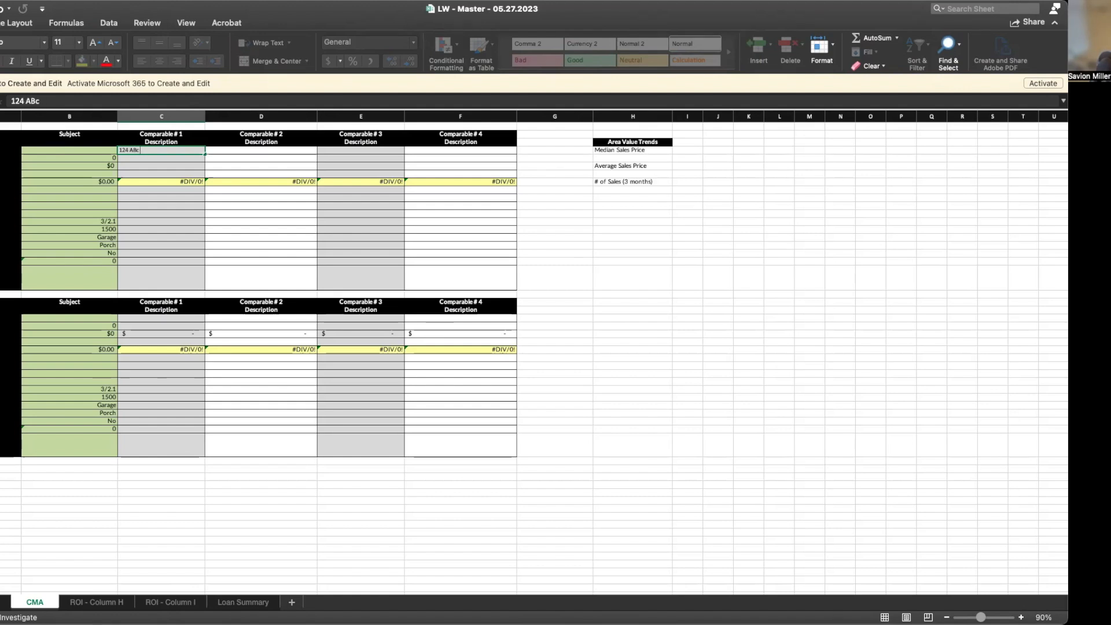
type("street")
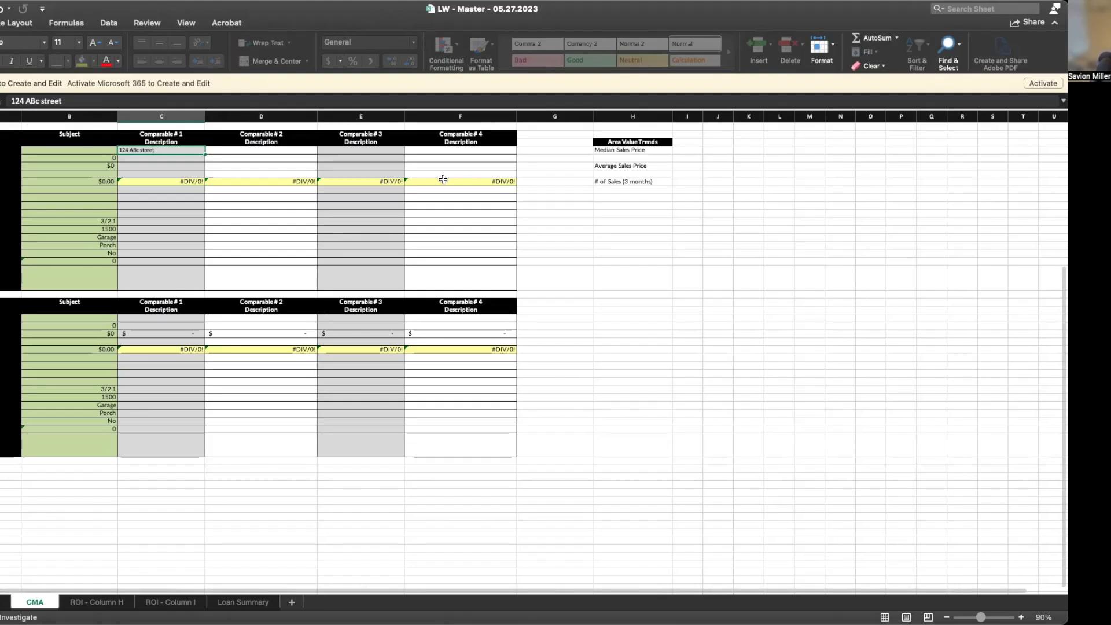
left_click_drag(204, 153, 256, 151)
Adjust the description cell selection and delete an accidental '125 ABc street' fill below
left_click(220, 151)
left_click(199, 151)
left_click(256, 151)
left_click(228, 158)
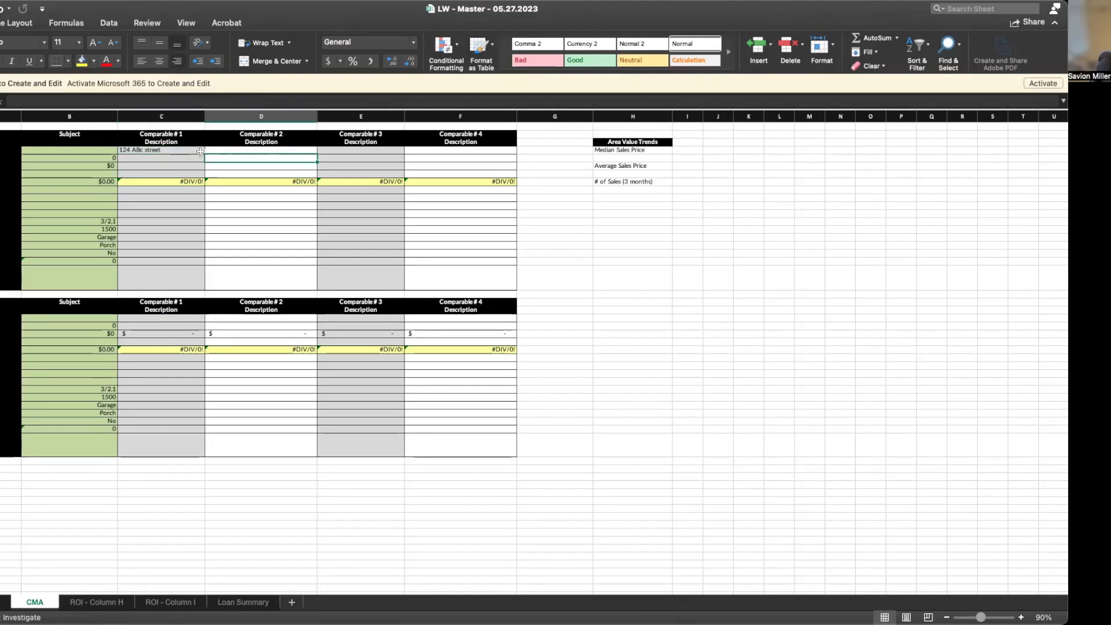
left_click(200, 151)
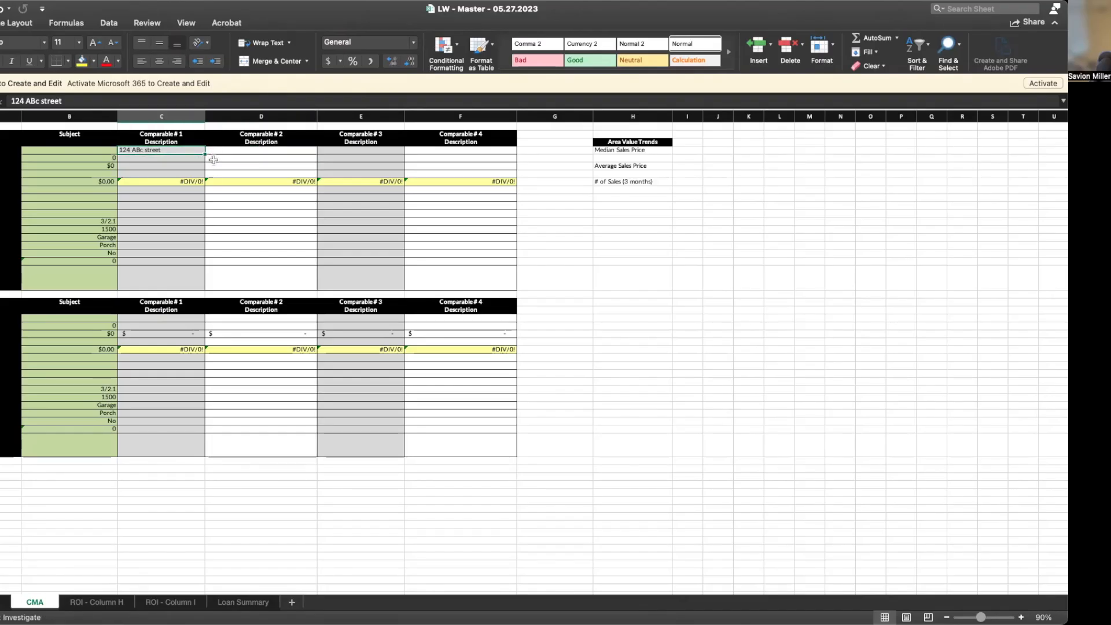
left_click(210, 153)
left_click(203, 152)
left_click(209, 152)
left_click_drag(180, 152, 422, 151)
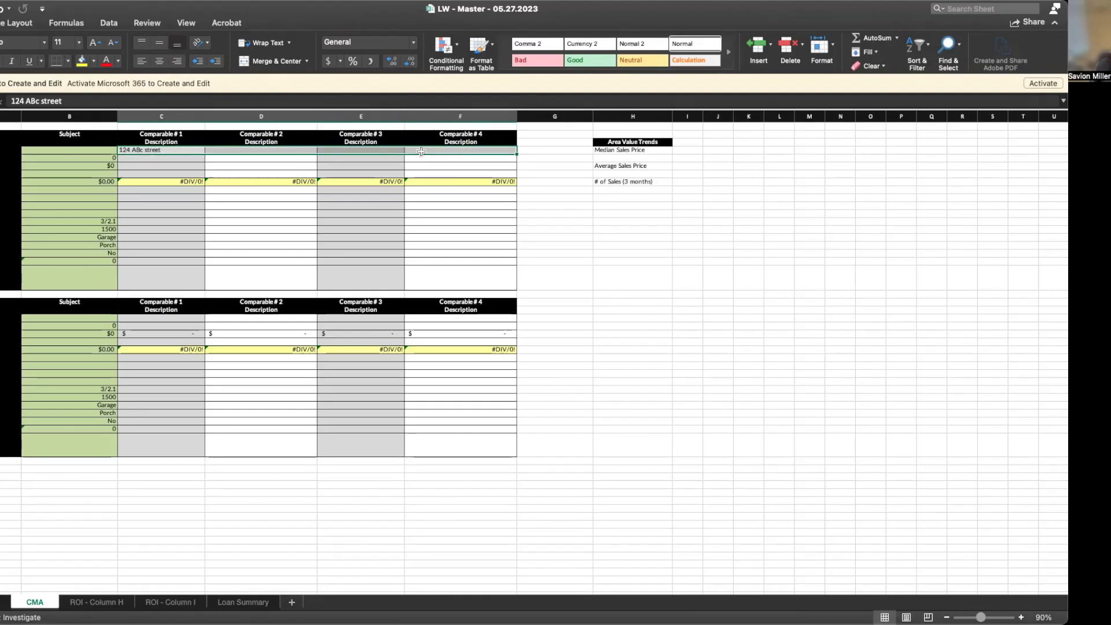
left_click(226, 165)
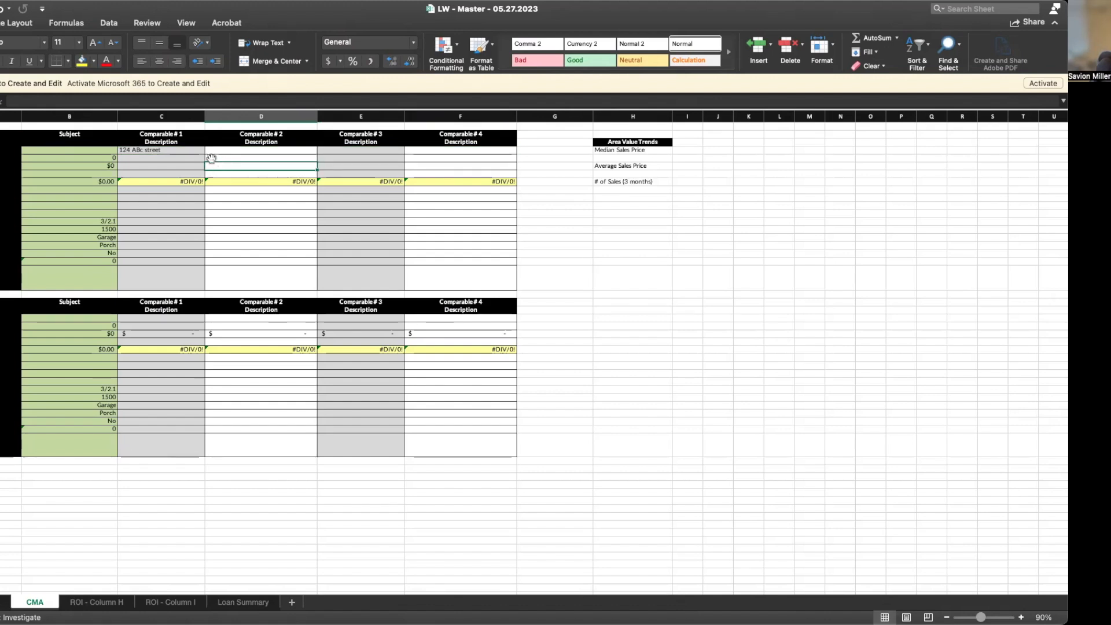
left_click(202, 152)
left_click_drag(204, 154, 191, 158)
left_click(176, 158)
key("Delete")
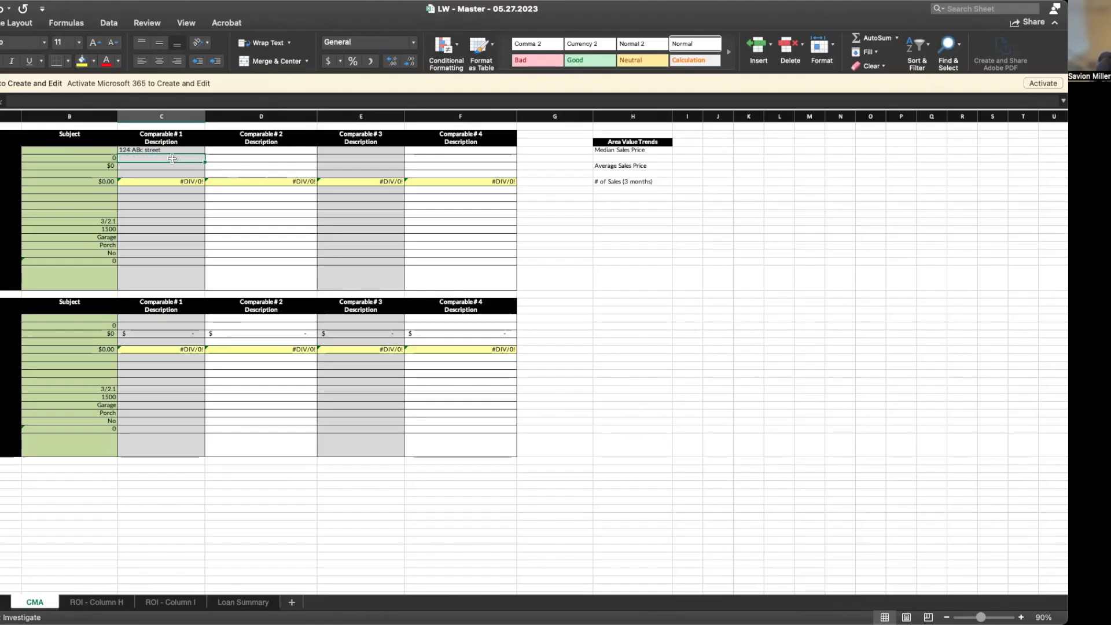
Enter '123 Abc Street', '125 Abc Street' and '127 Abc Street' for Comparables #2–#4
left_click(217, 153)
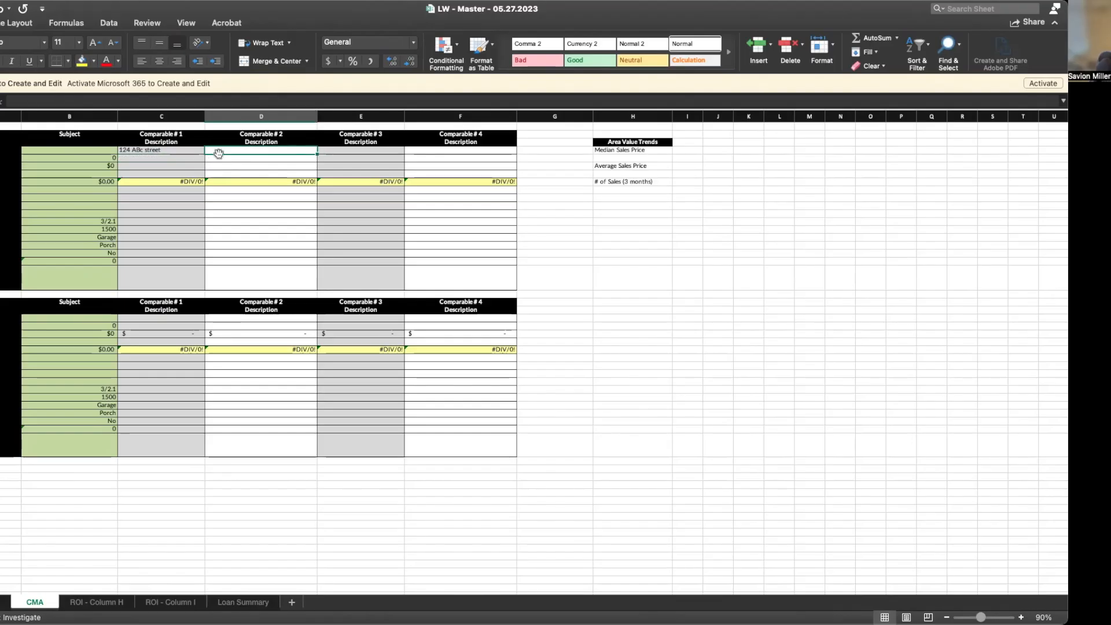
type("123 A")
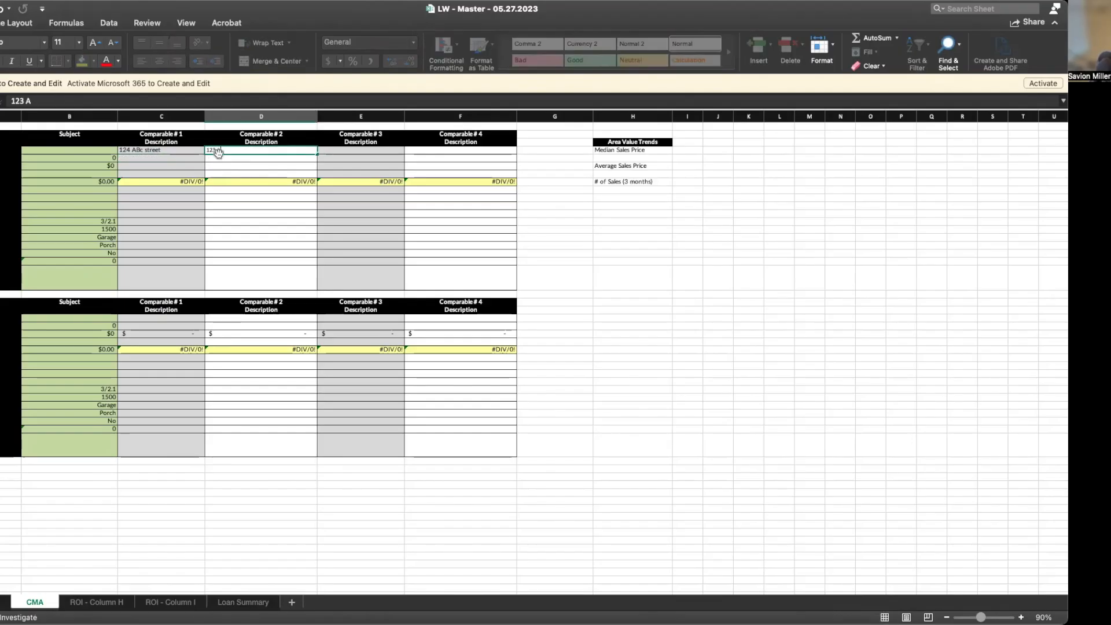
type("bc S")
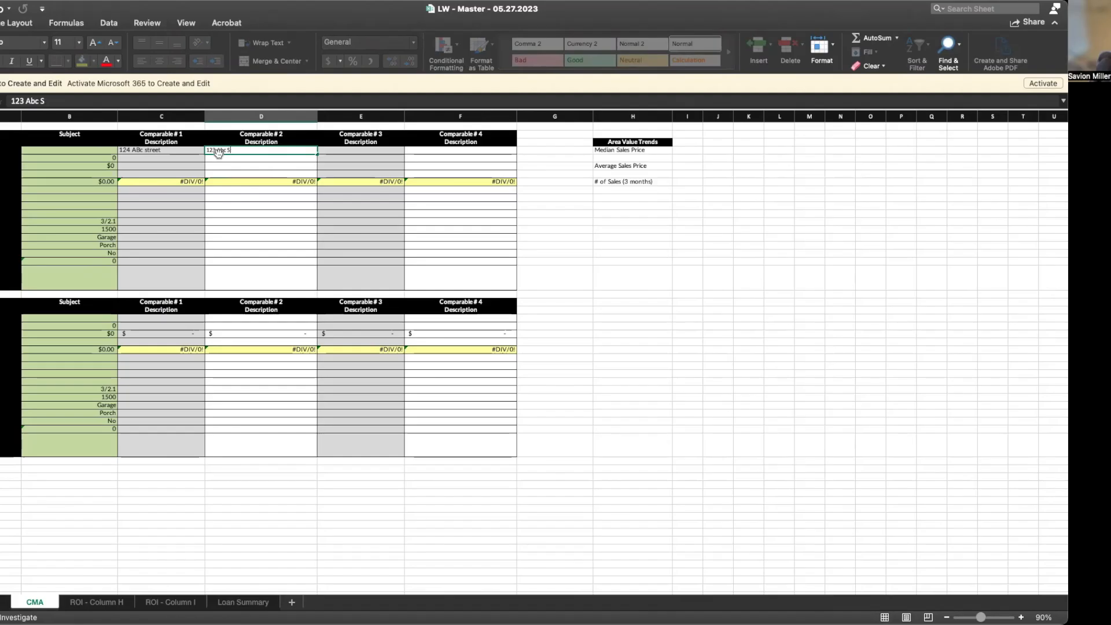
type("treet")
left_click(336, 152)
type("125")
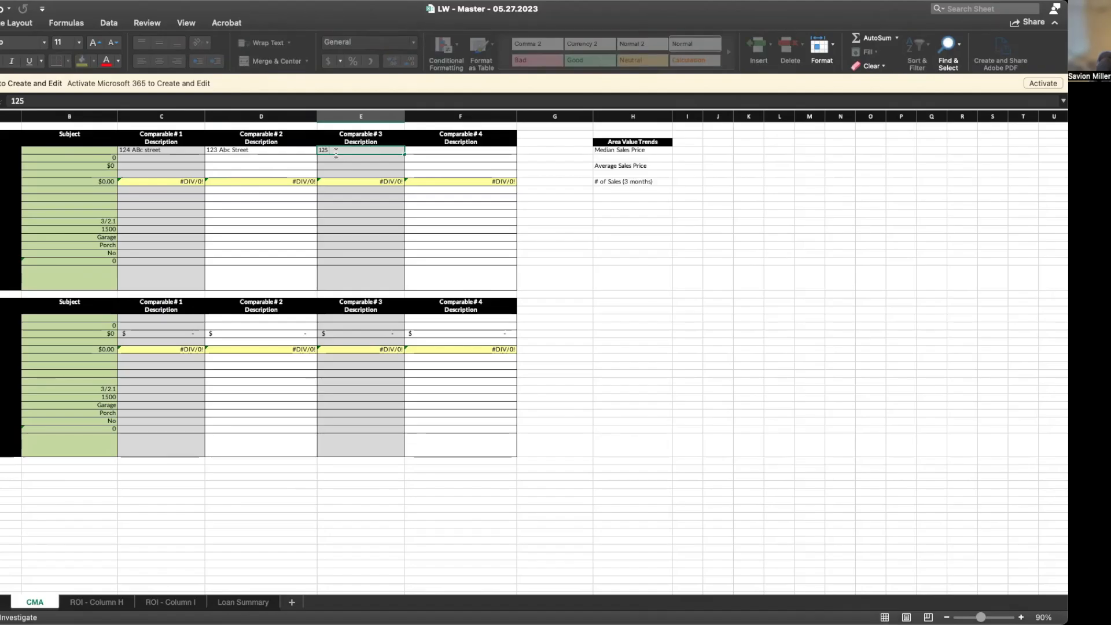
type(" Abc Streey")
key("BackSpace")
type("t")
left_click(453, 151)
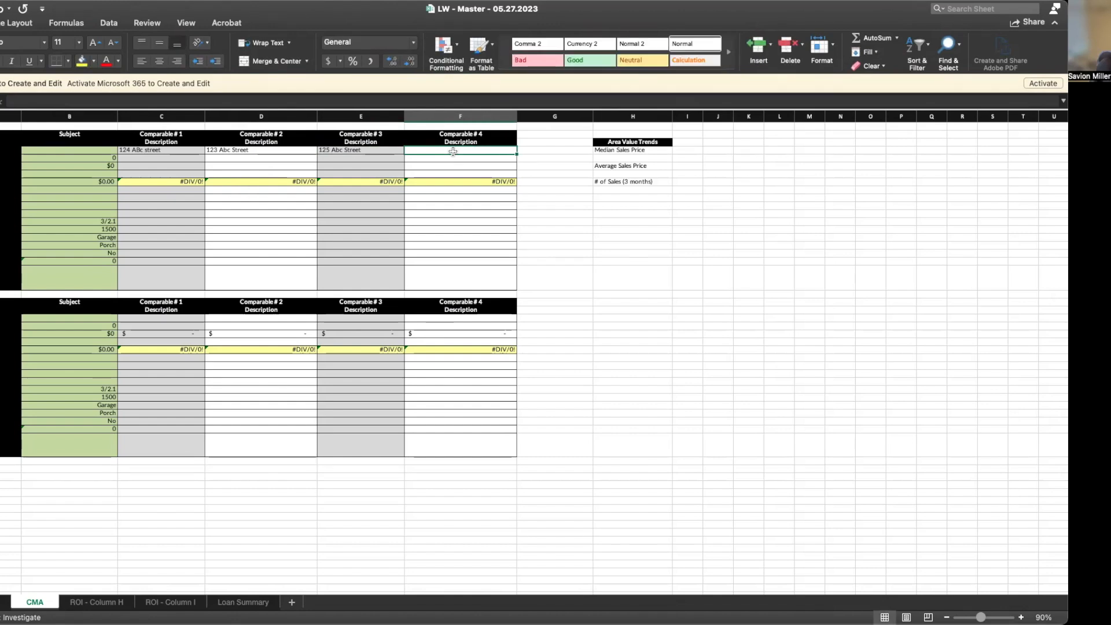
type("12")
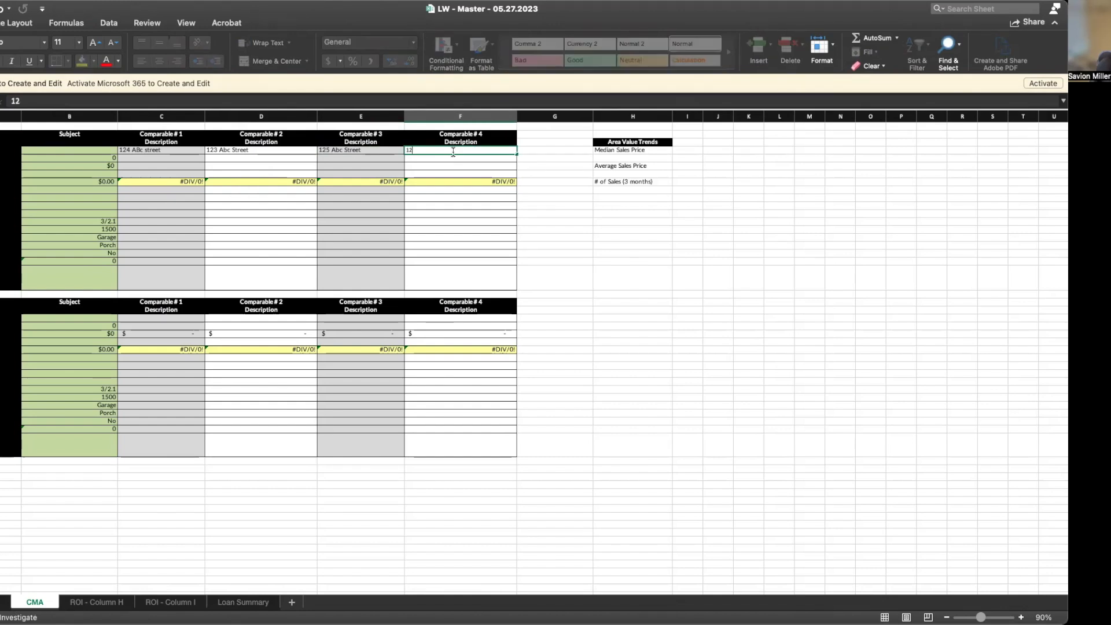
type("7 Abc Streety")
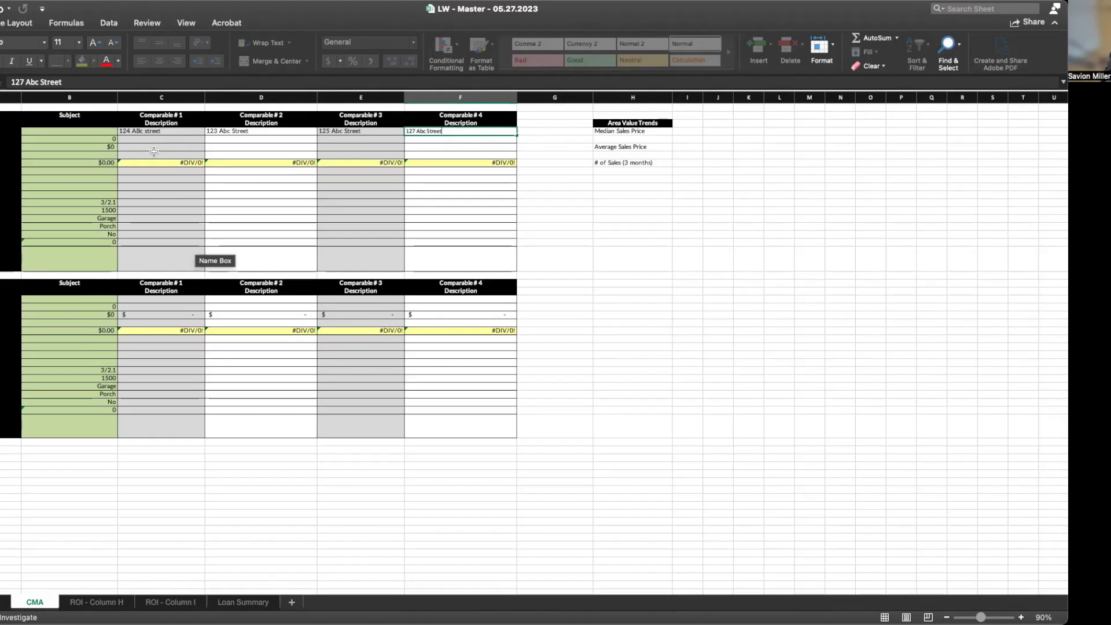
Commit the 127 Abc Street address and select Comparable # 1's sale price cell
left_click(149, 138)
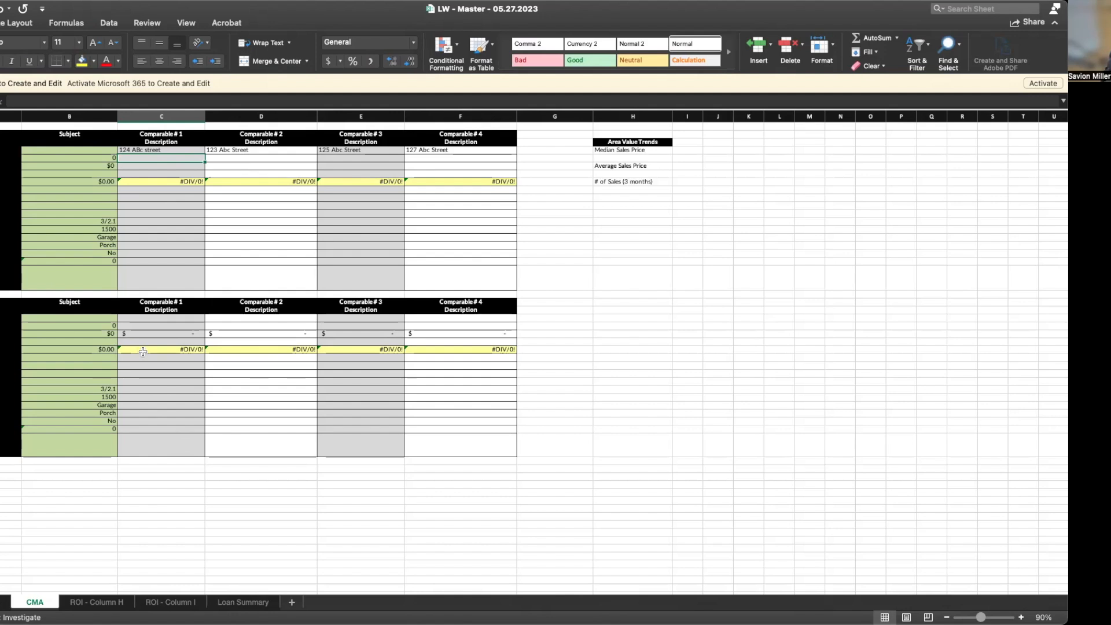
left_click(157, 168)
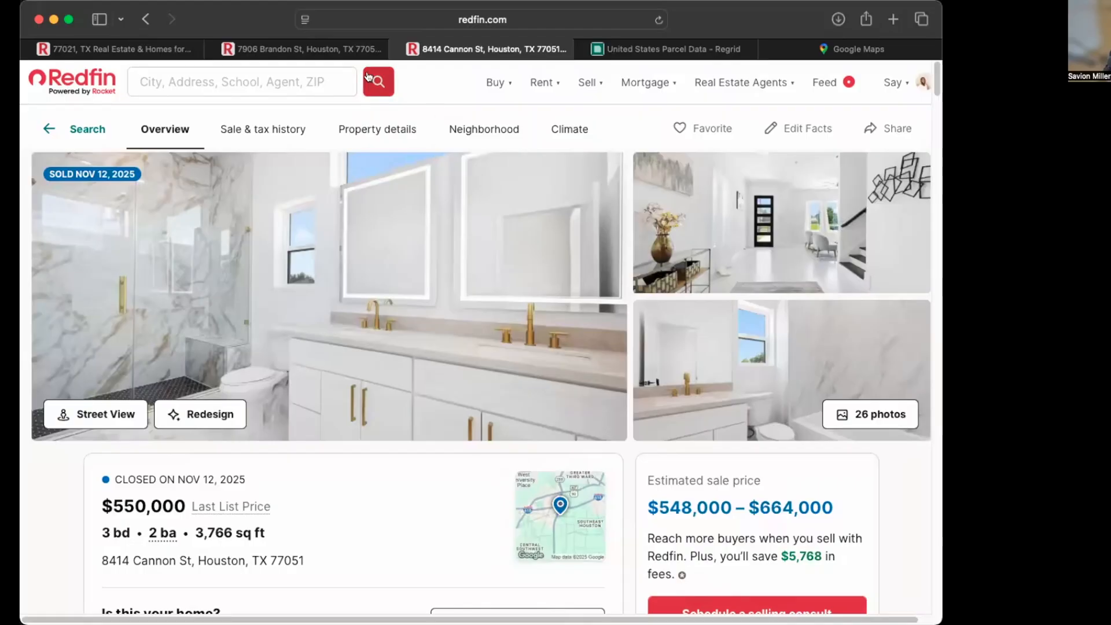
Return to Redfin's 77021 sold results and open the 610K Bassett St listing
left_click(301, 49)
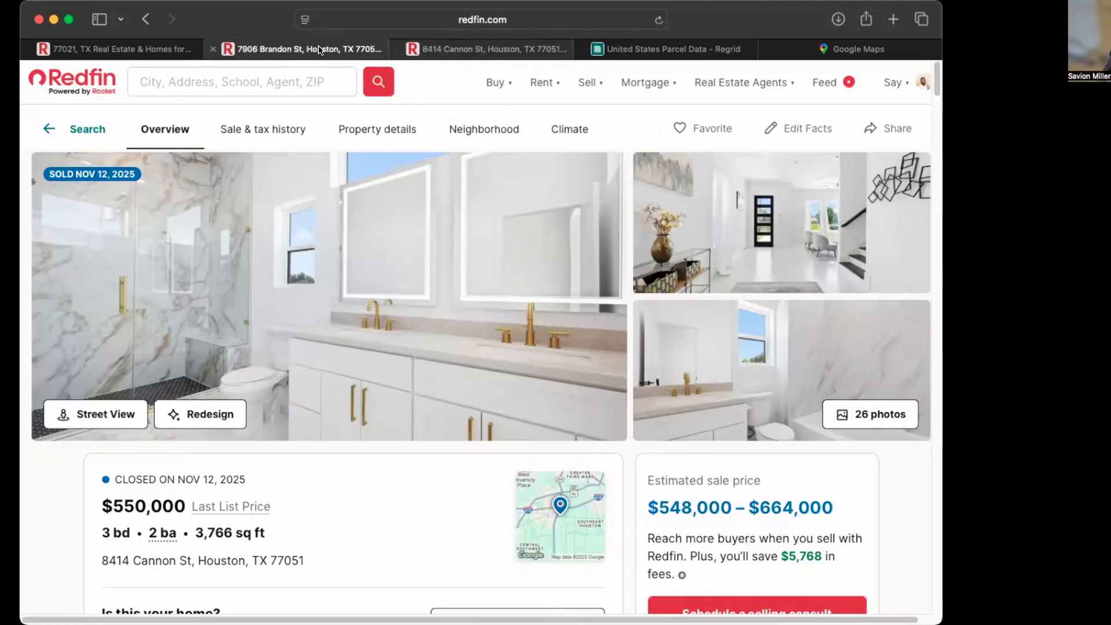
left_click(173, 49)
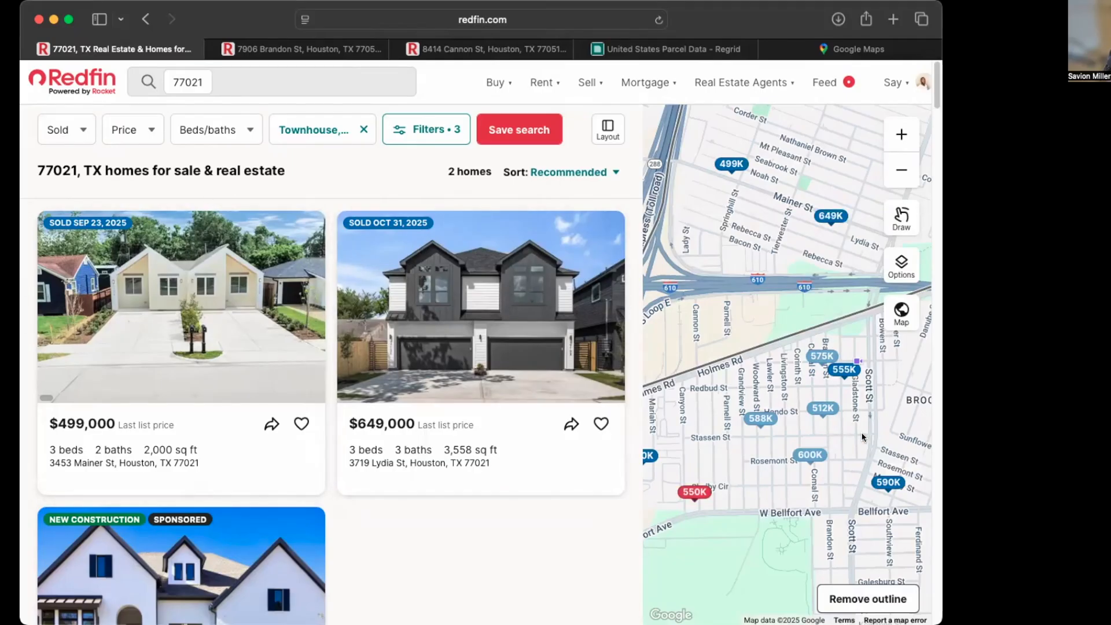
left_click_drag(770, 441, 789, 437)
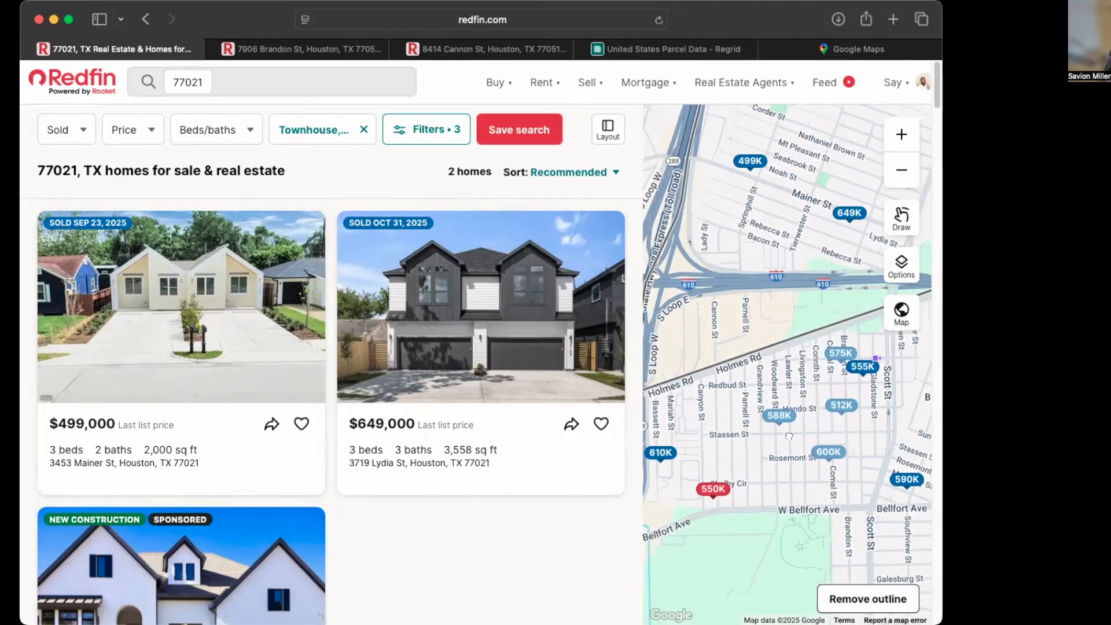
left_click_drag(789, 436, 807, 436)
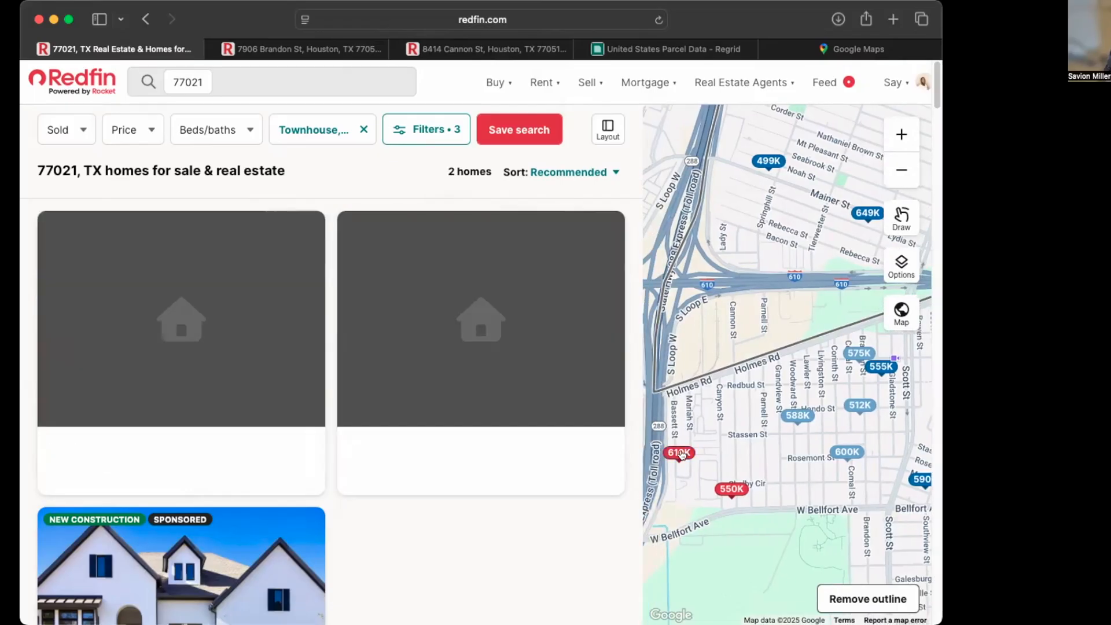
left_click(682, 453)
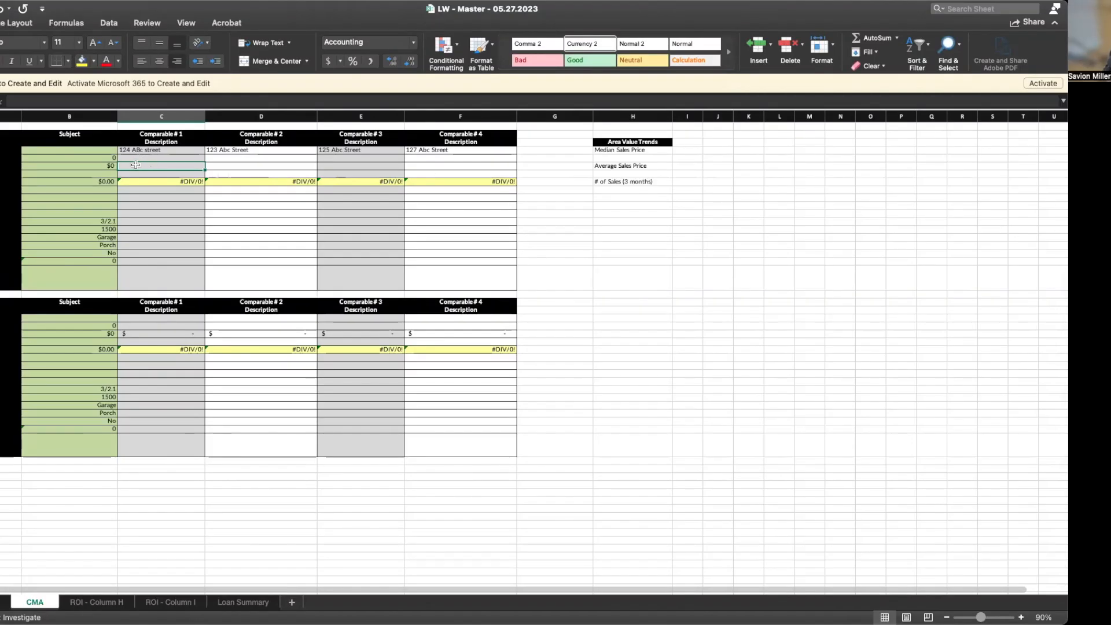
Enter prices 600,000, 588,000 and 610,000 for Comparables #1–#3
type("600000")
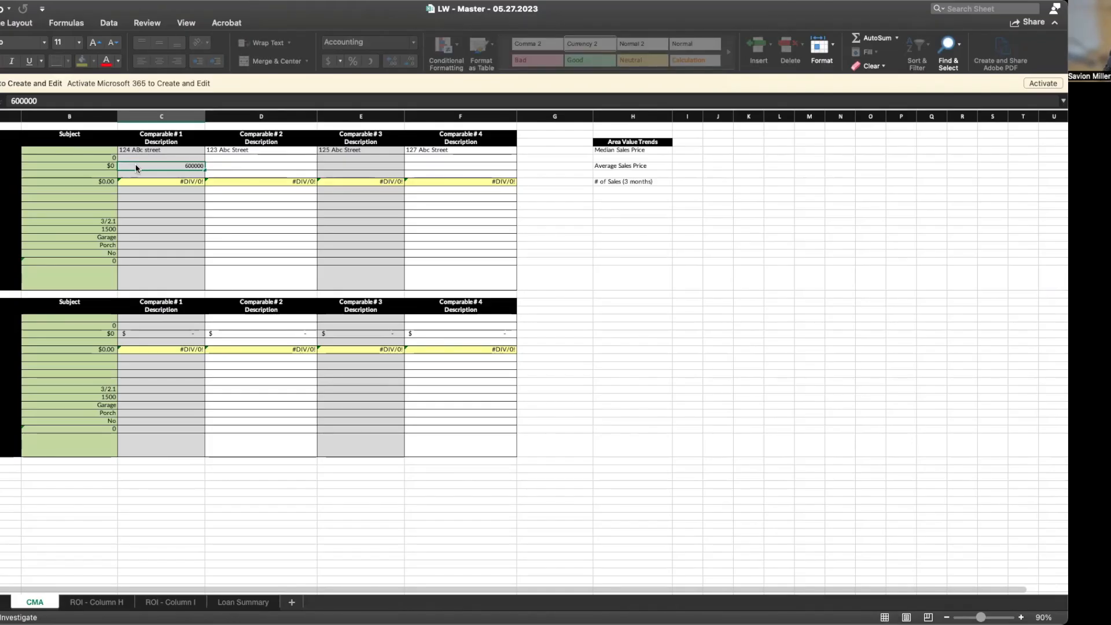
key("Return")
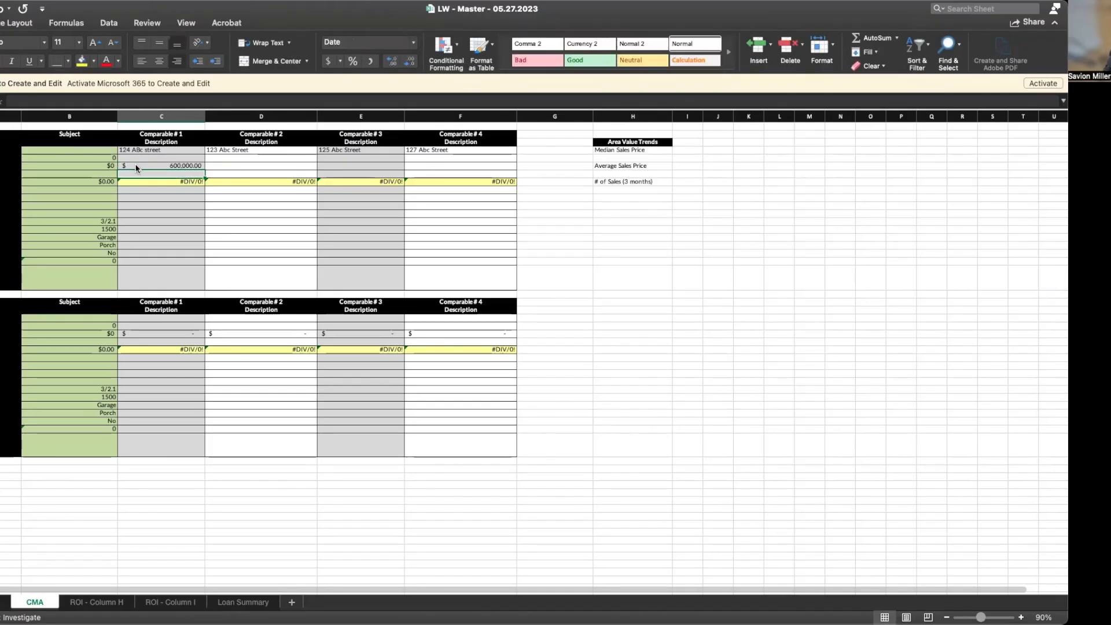
left_click(226, 167)
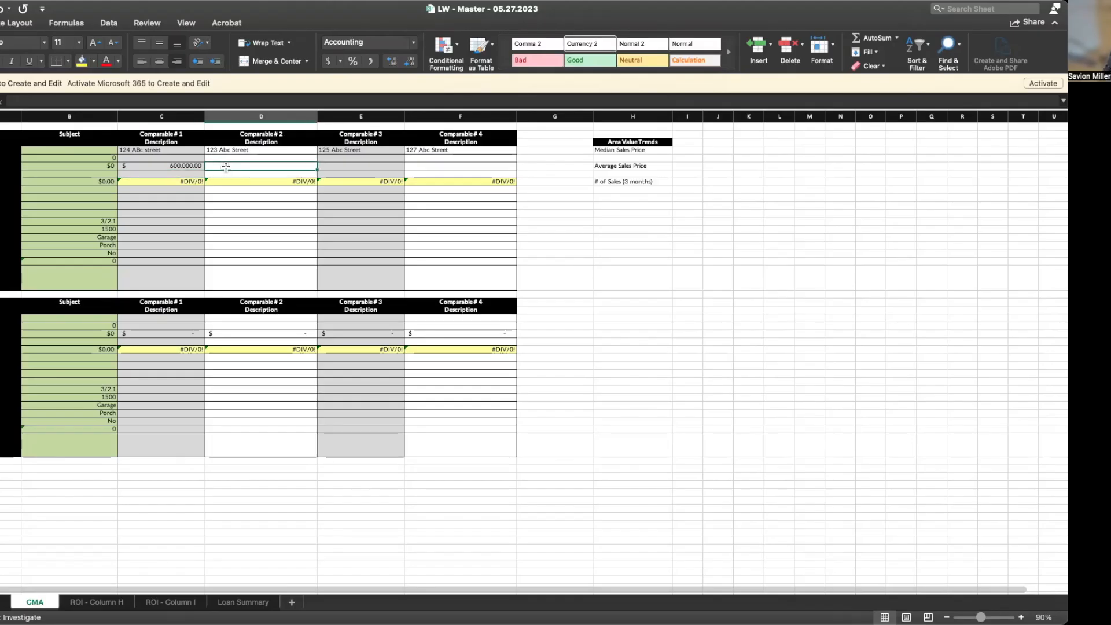
type("588000")
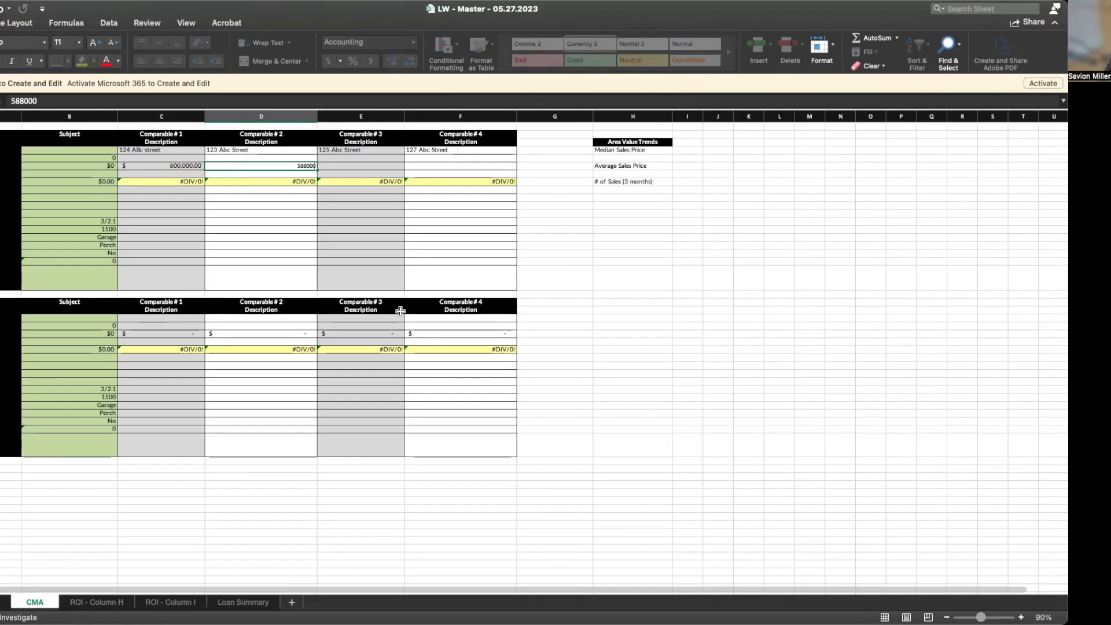
key("Tab")
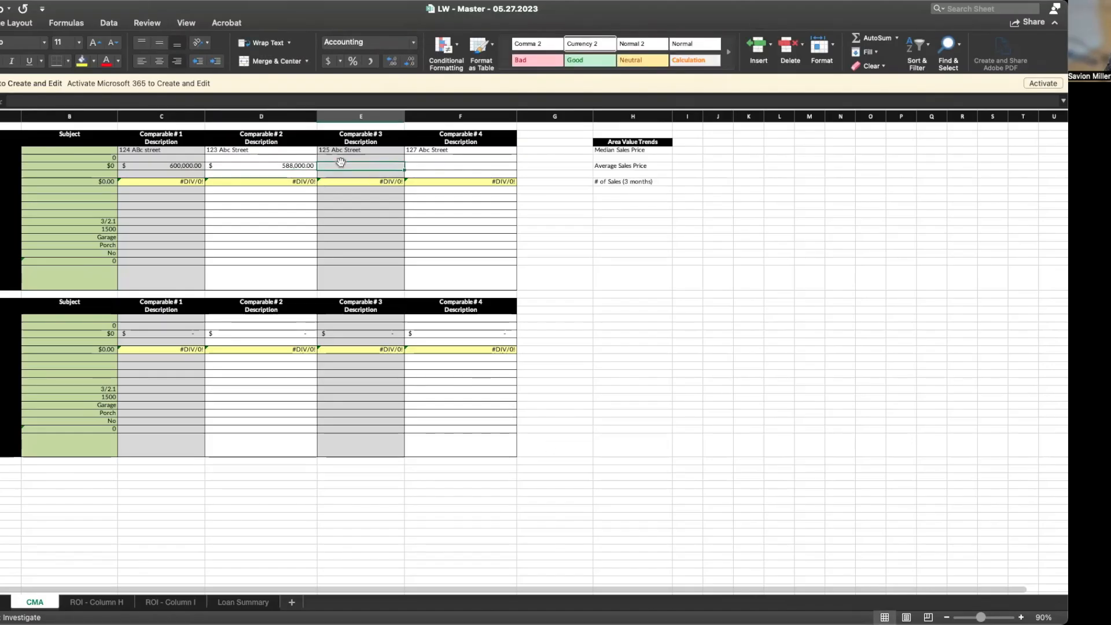
type("61")
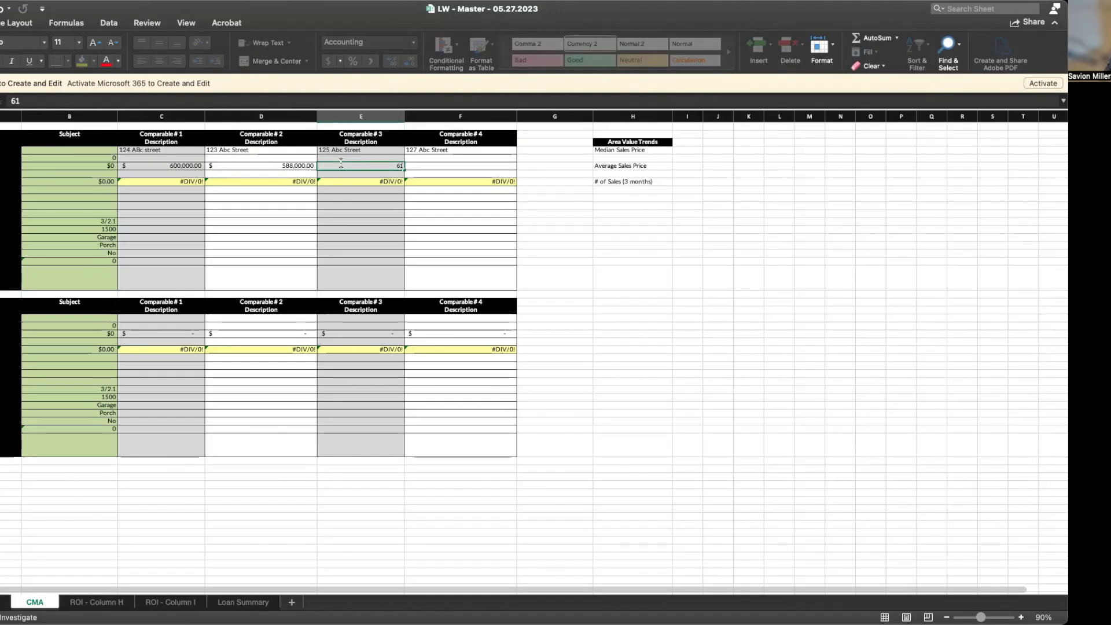
type("000.00")
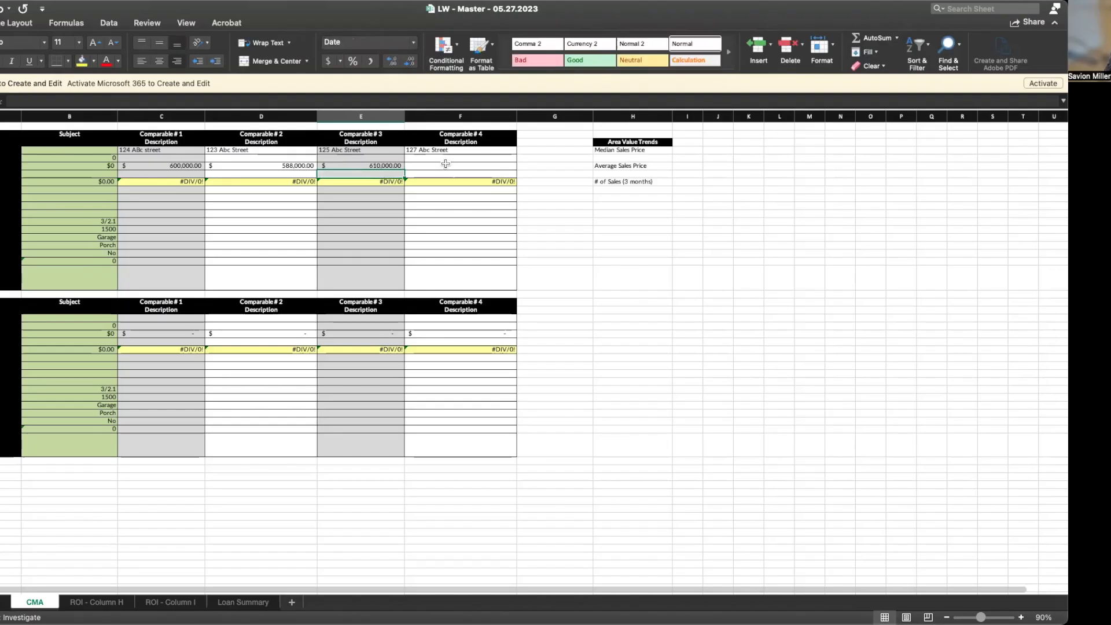
left_click(445, 163)
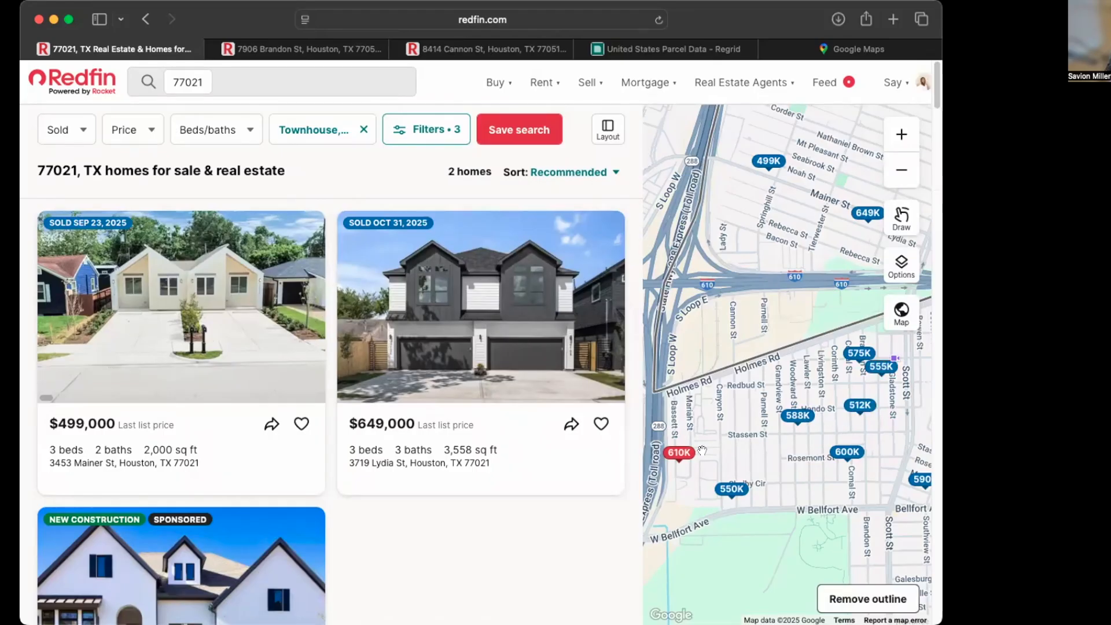
left_click(850, 355)
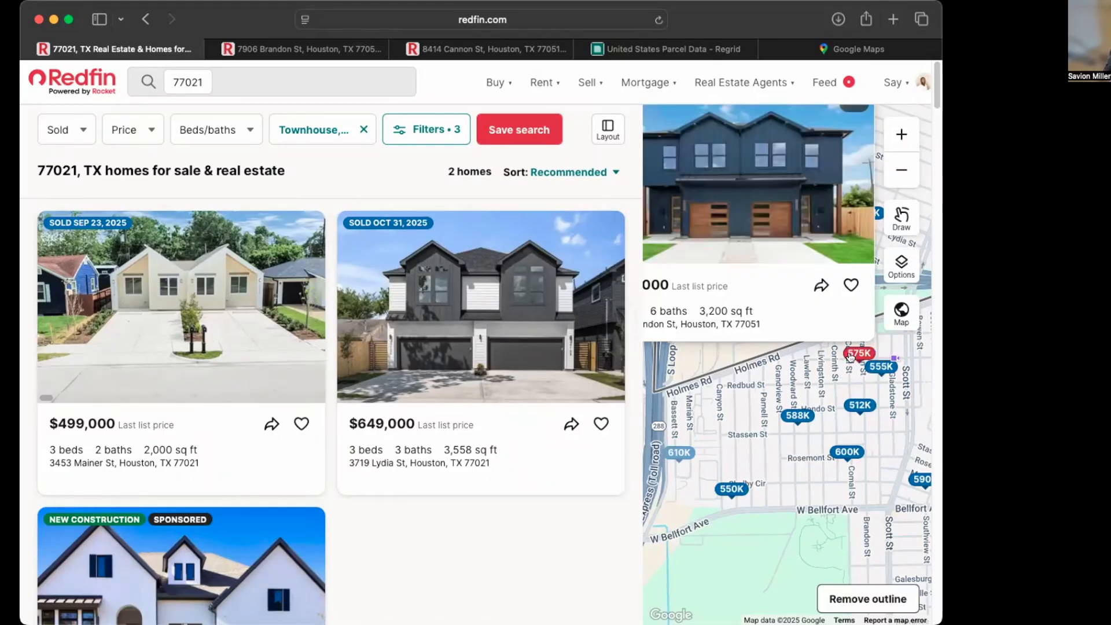
left_click(881, 366)
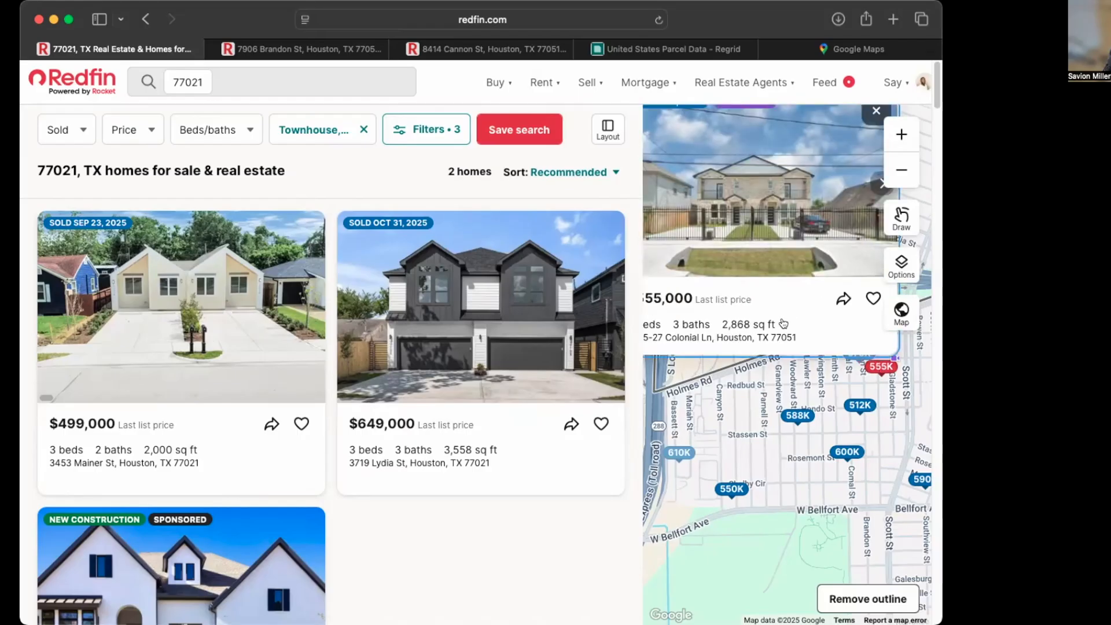
left_click(779, 287)
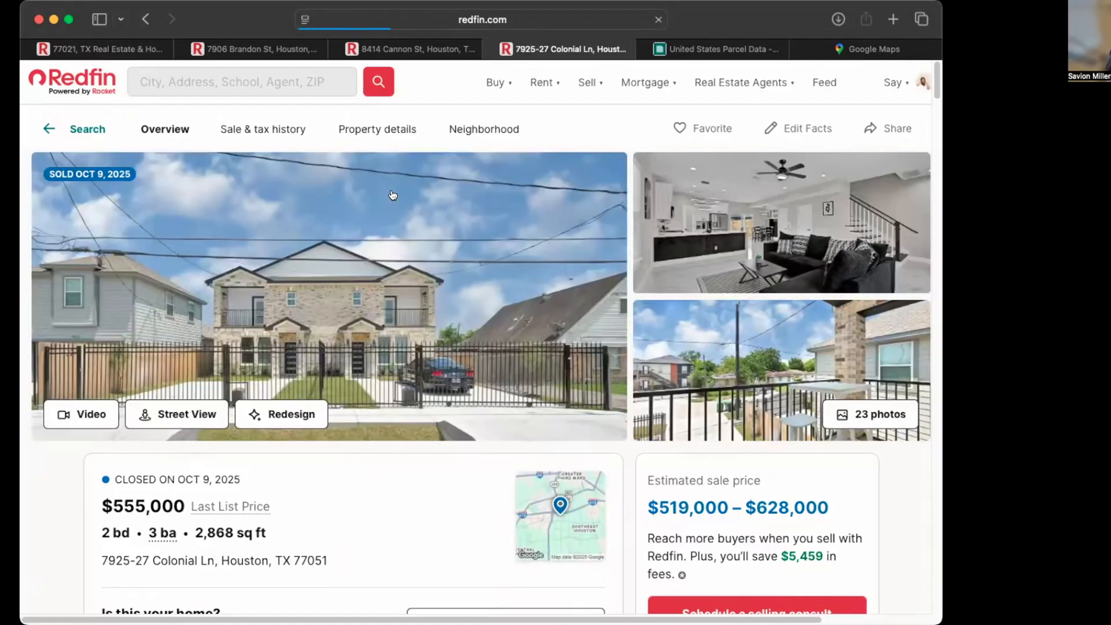
left_click(434, 51)
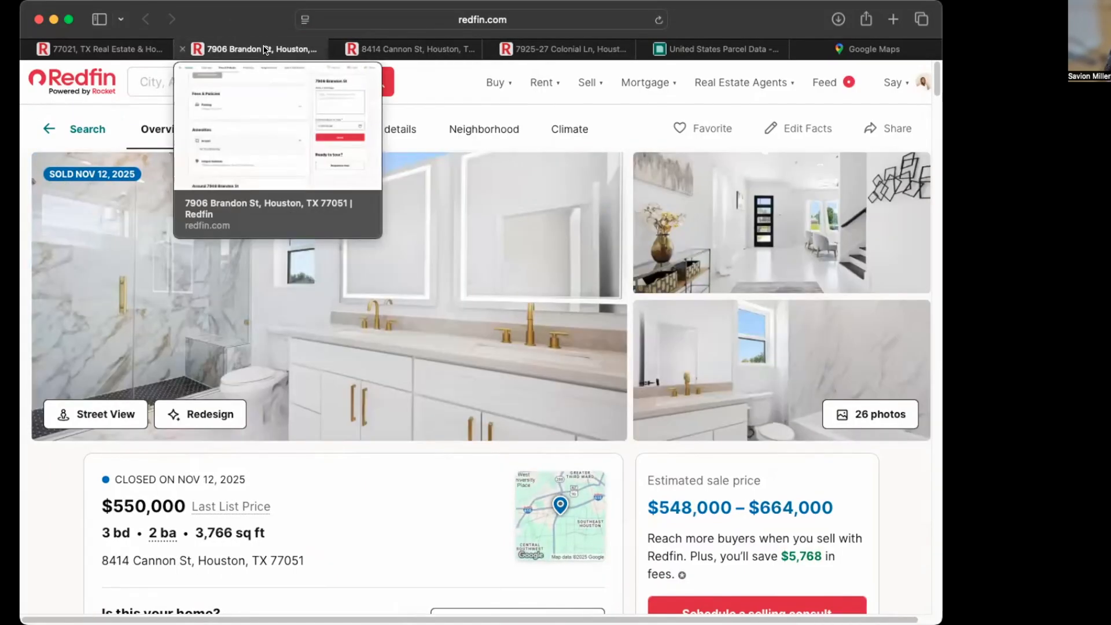
Back on the 77021 search results, preview the $590,000 Shelby Cir townhouse on the map
key("super+1")
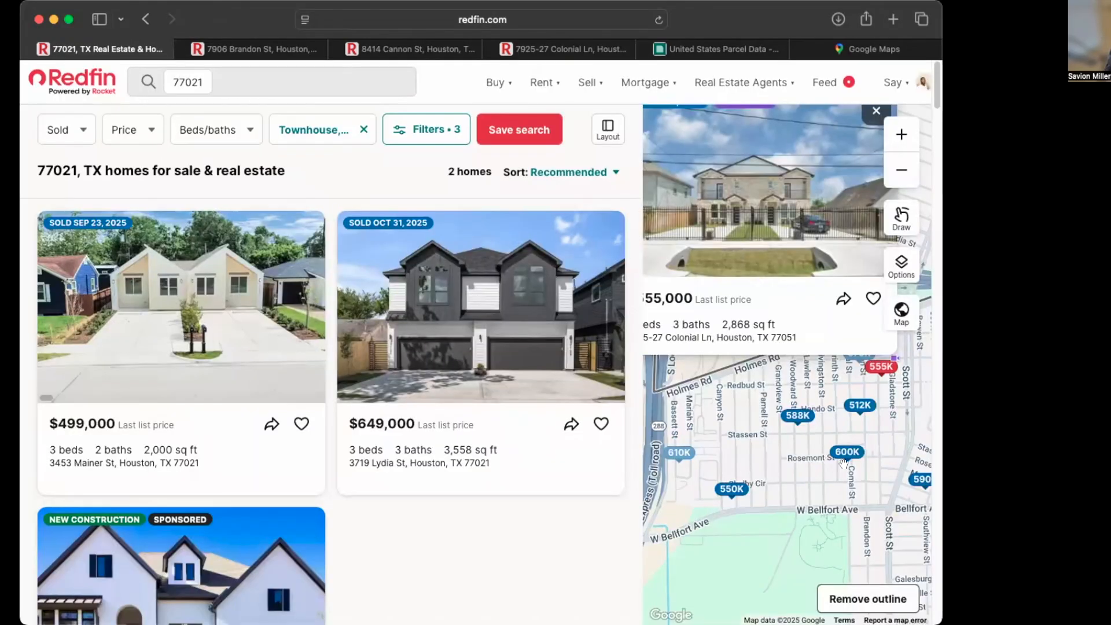
left_click(918, 480)
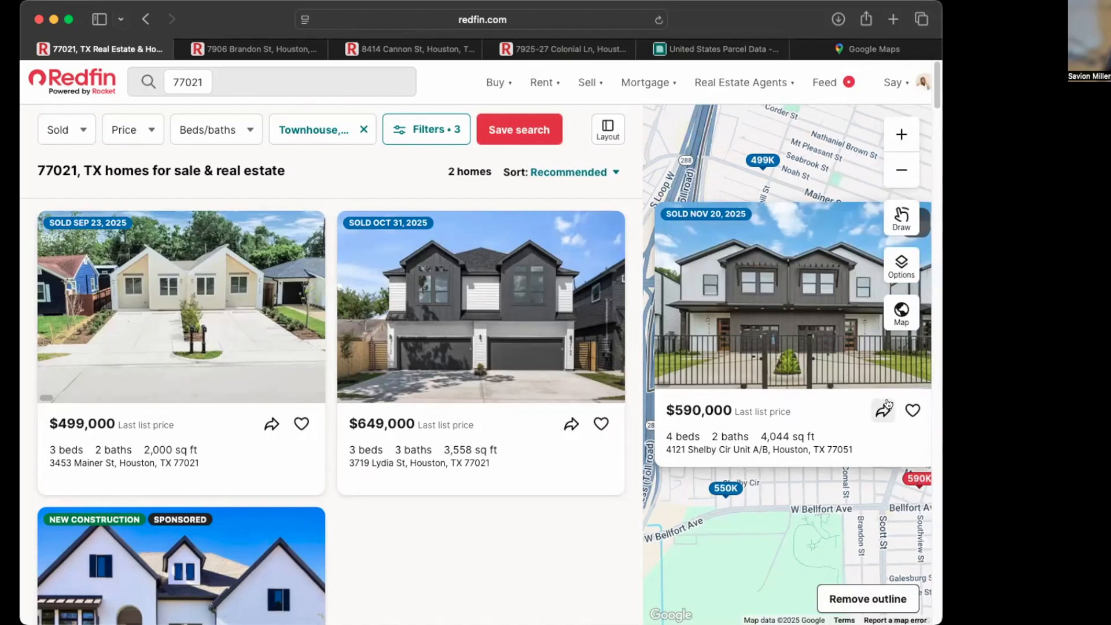
mouse_move(802, 314)
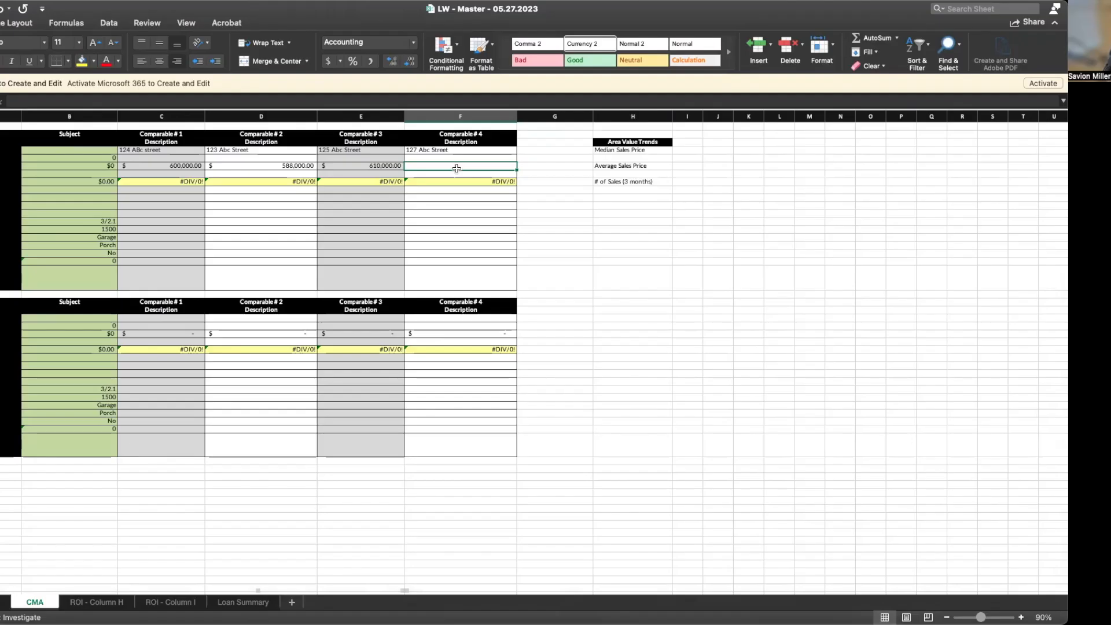
Enter a 590000 price and 4000 square feet for Comparable #4 on the CMA sheet
type("590000")
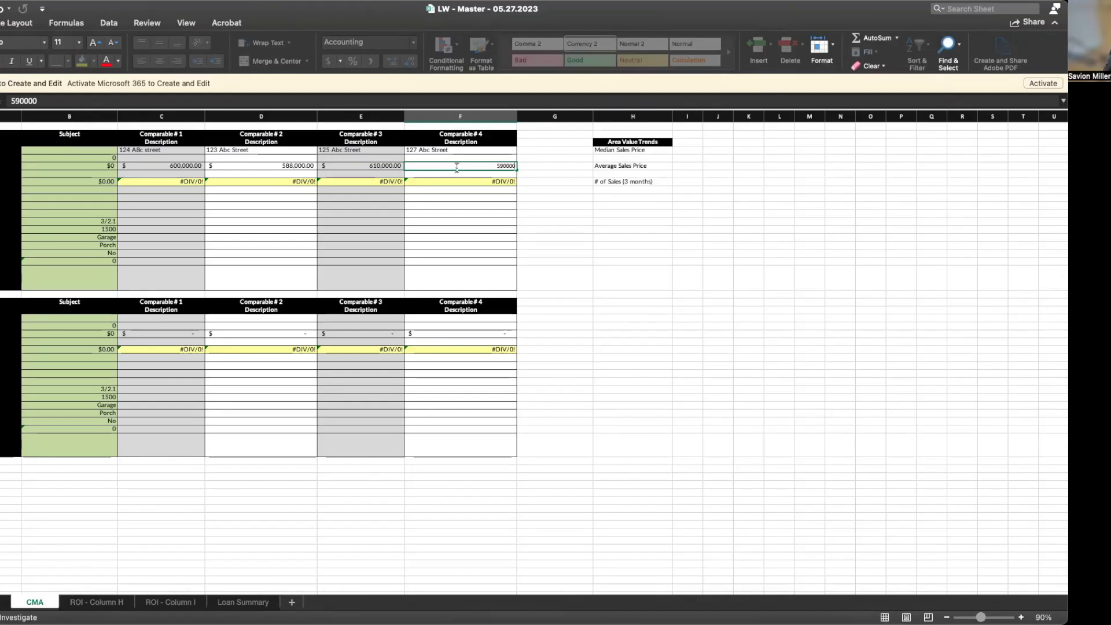
key("Return")
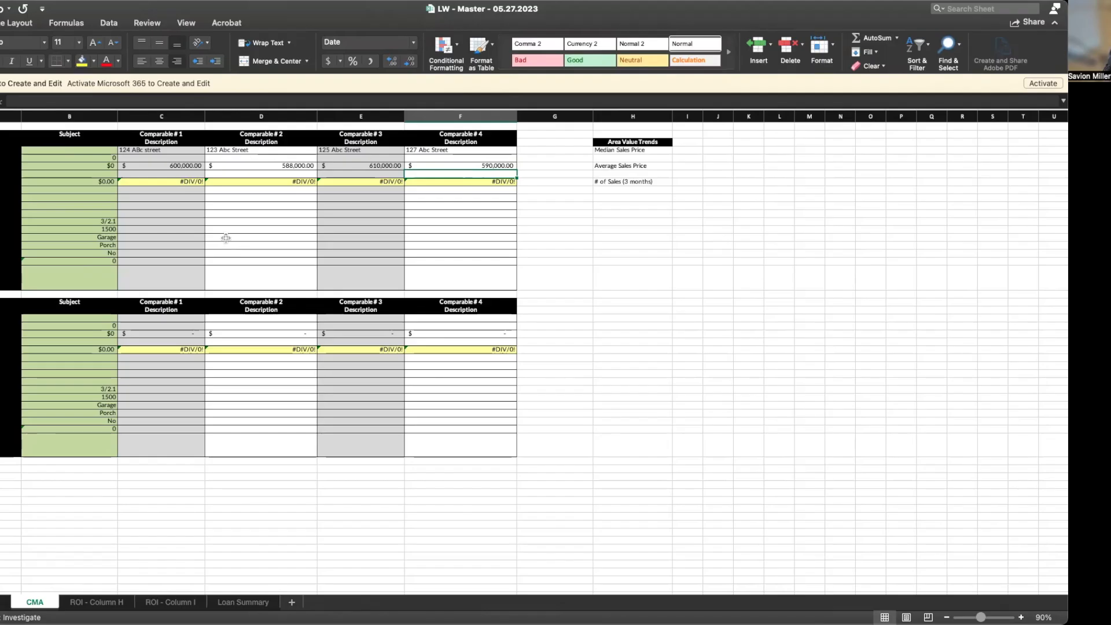
left_click(148, 235)
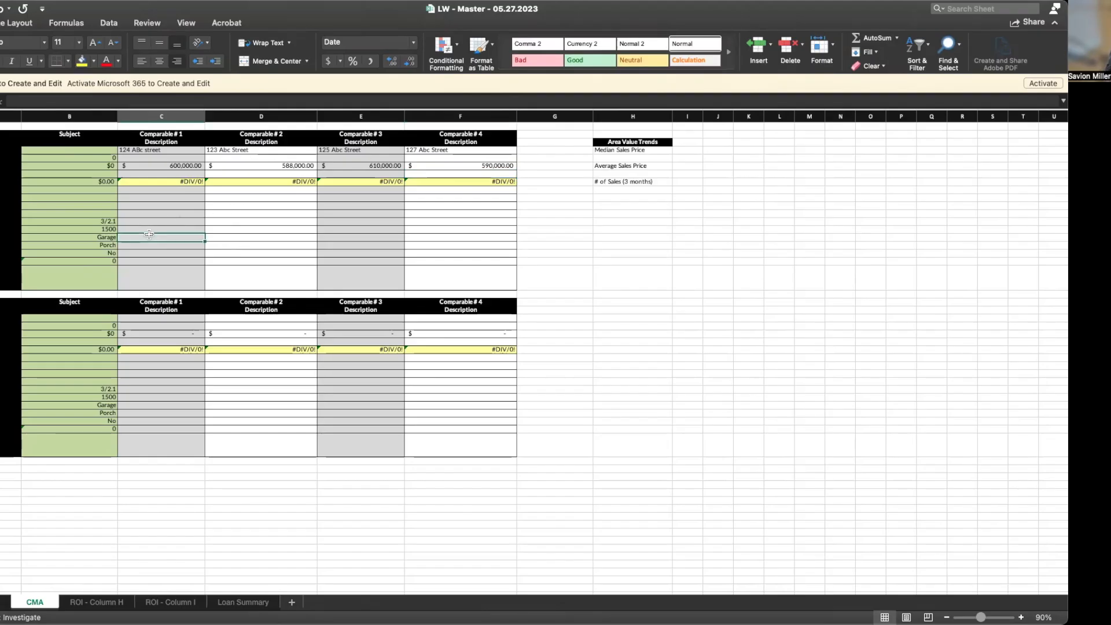
left_click(148, 231)
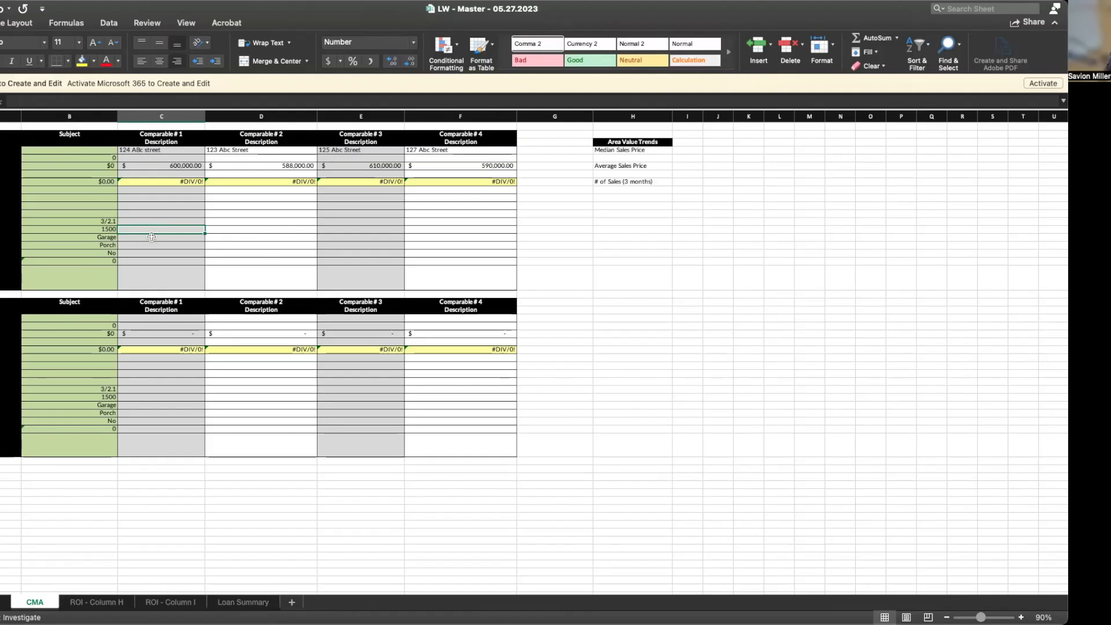
left_click(421, 227)
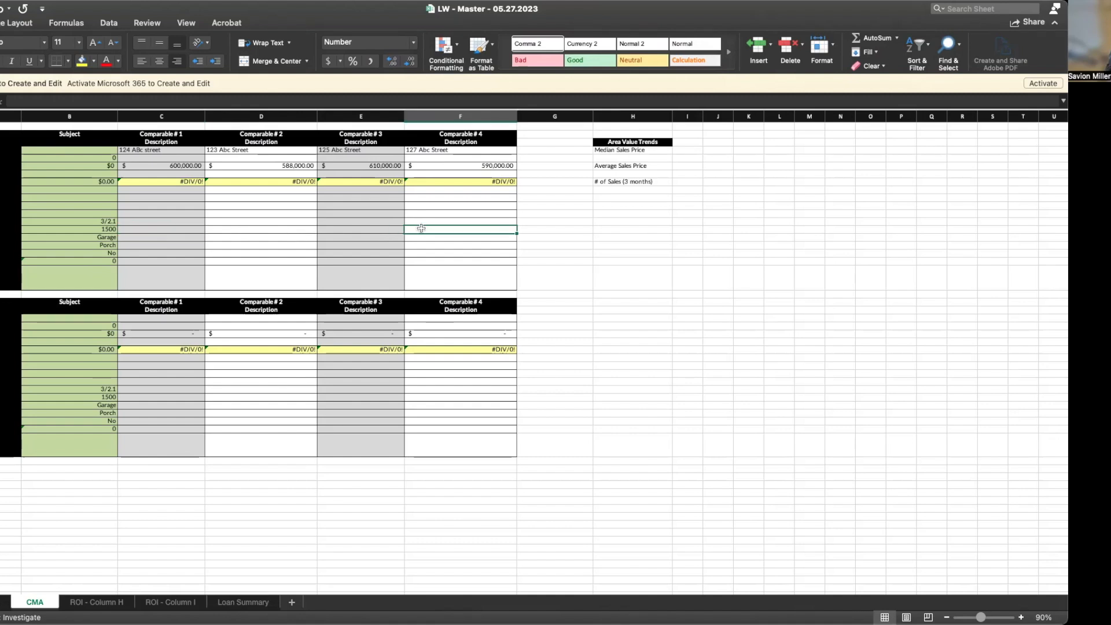
type("4")
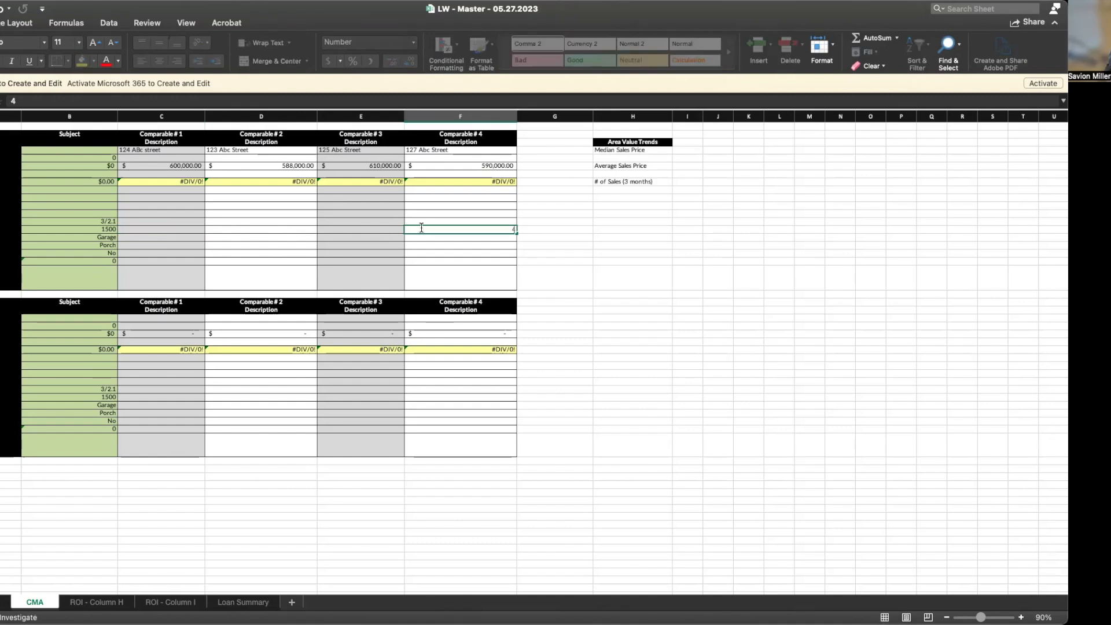
type("000")
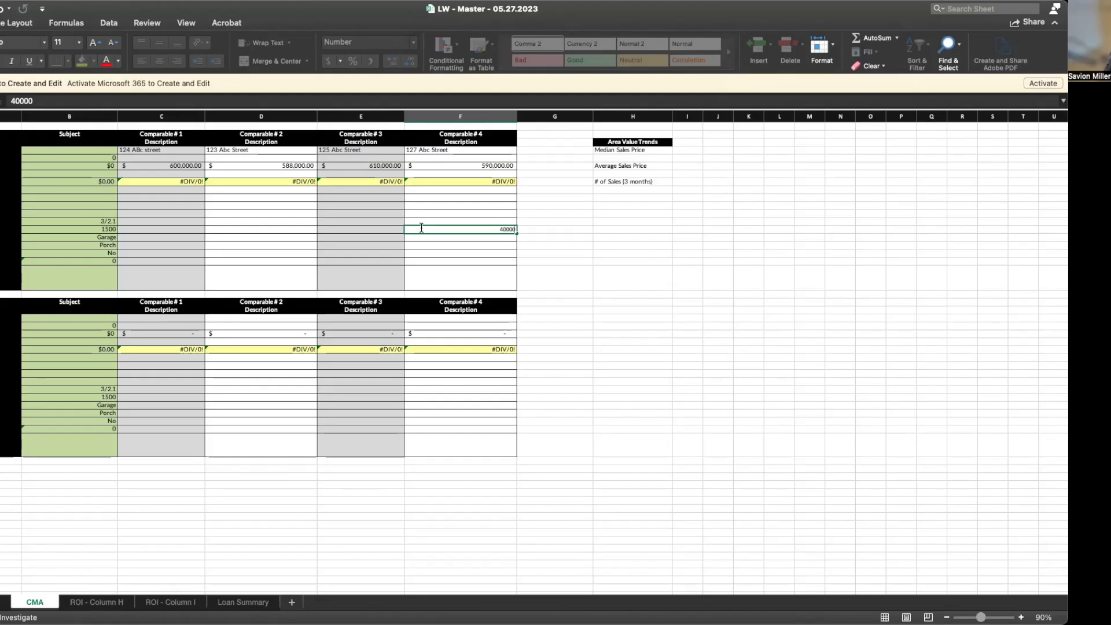
key("Return")
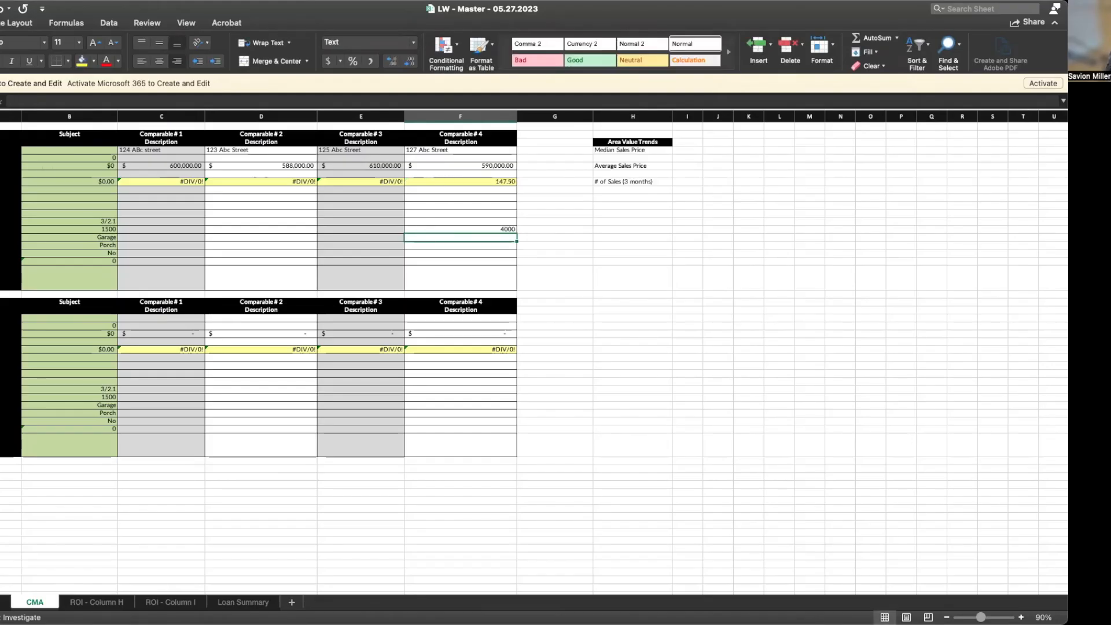
left_click(347, 236)
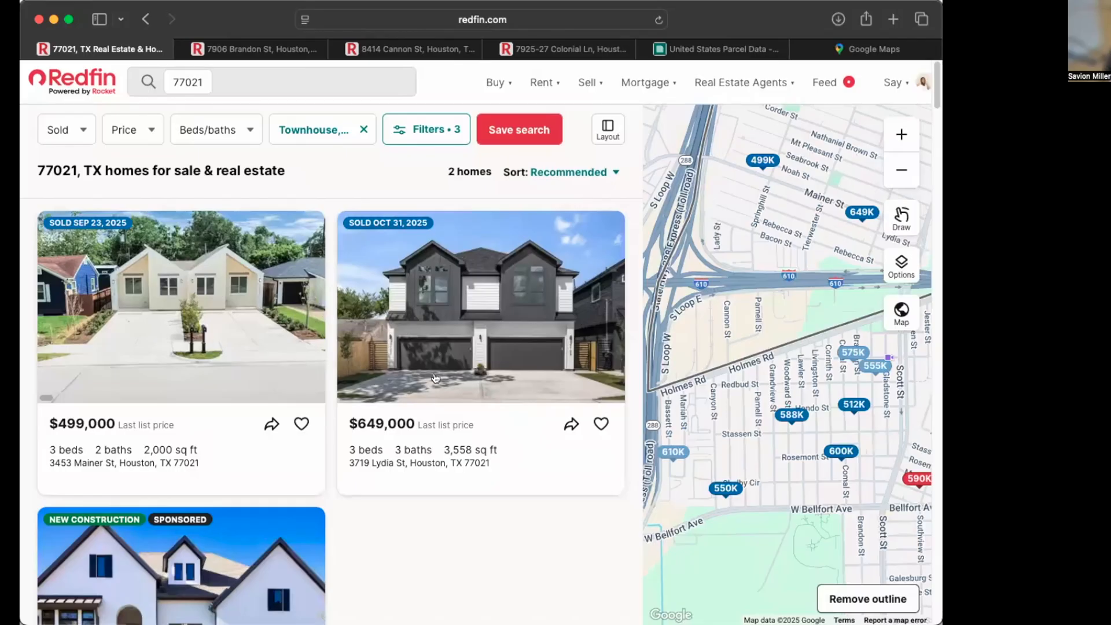
left_click(798, 415)
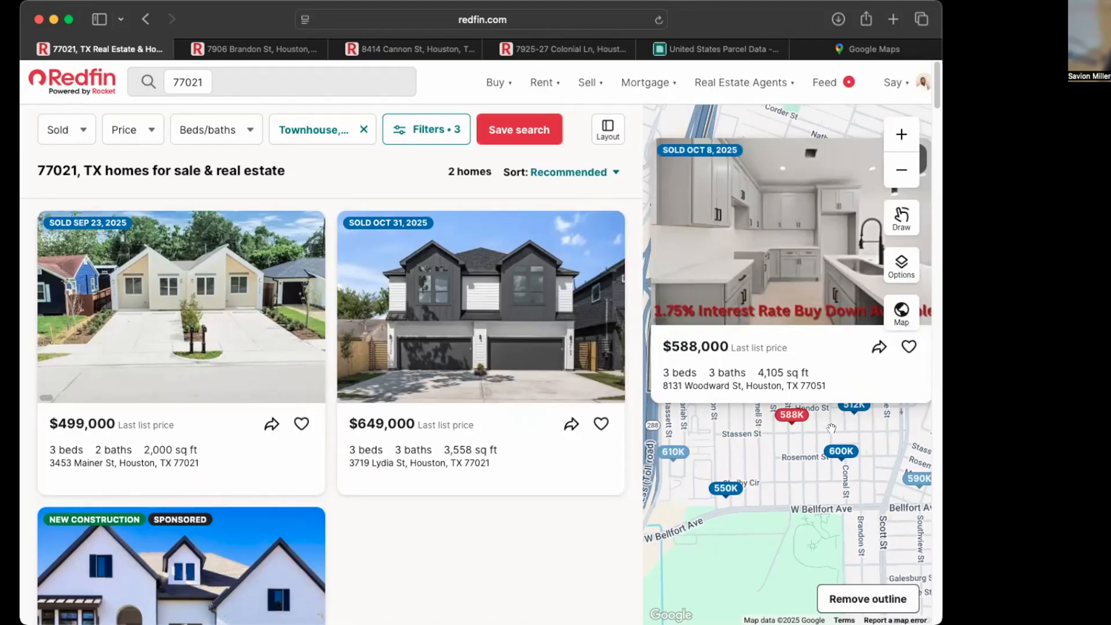
left_click(840, 451)
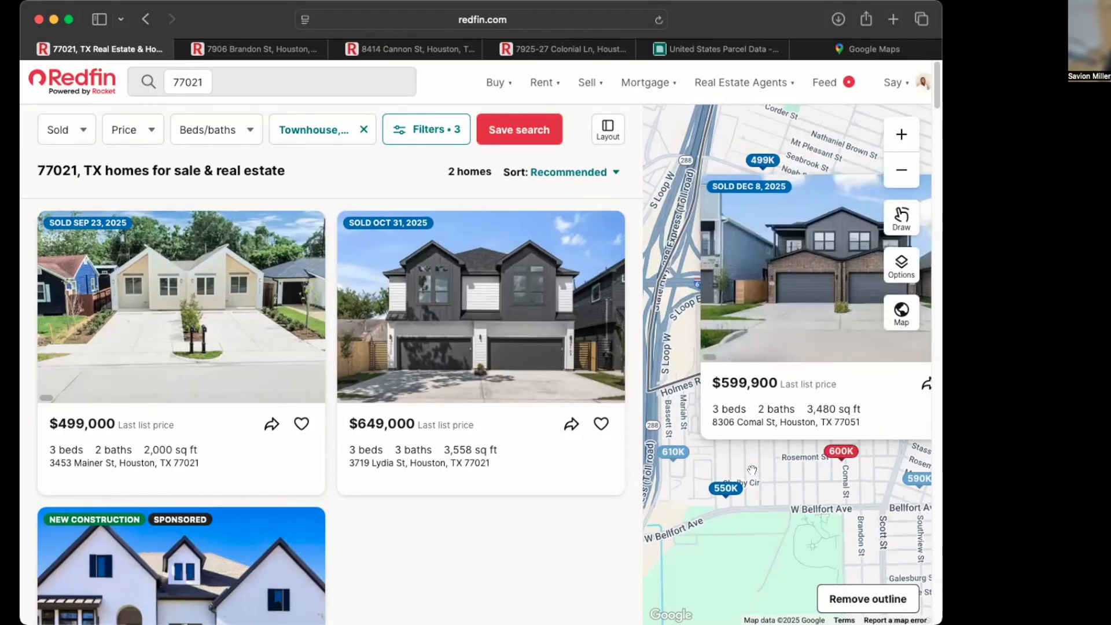
left_click(672, 453)
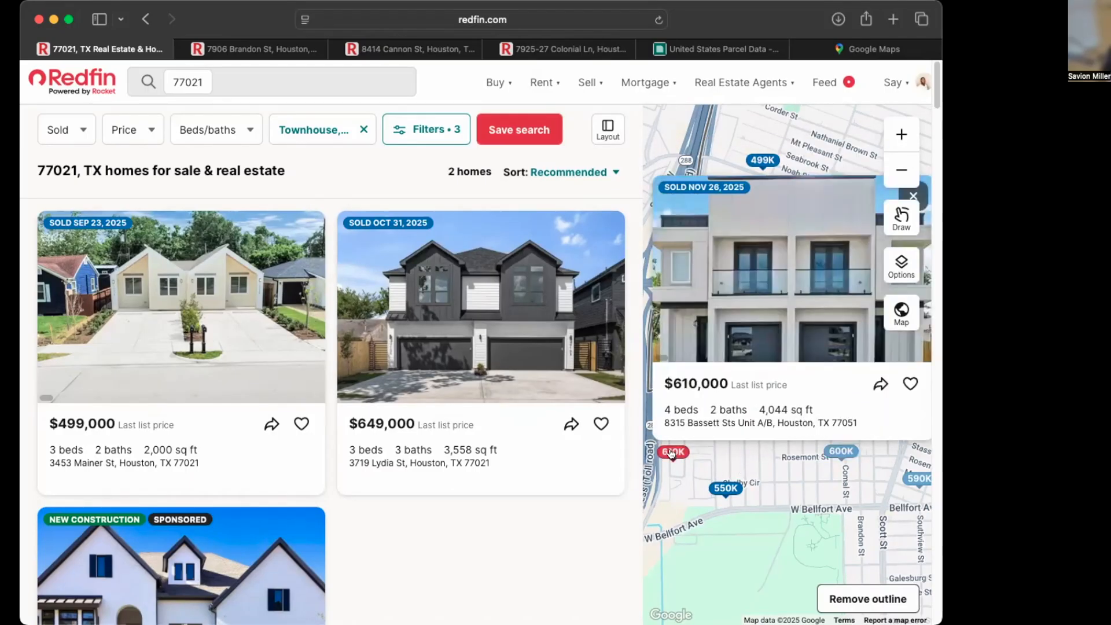
left_click(915, 477)
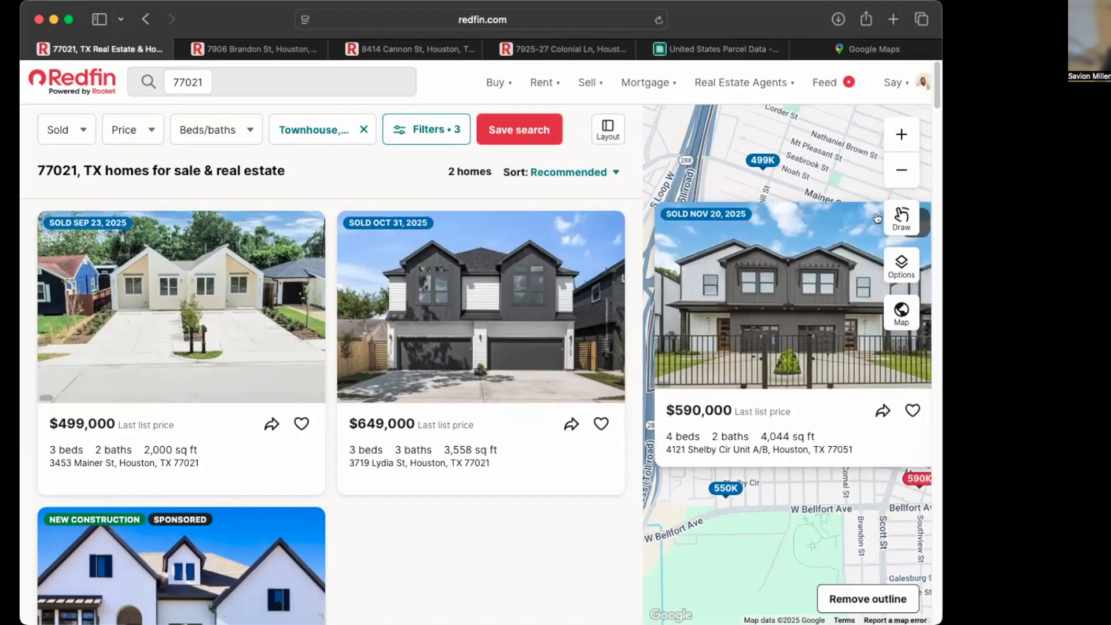
left_click(809, 177)
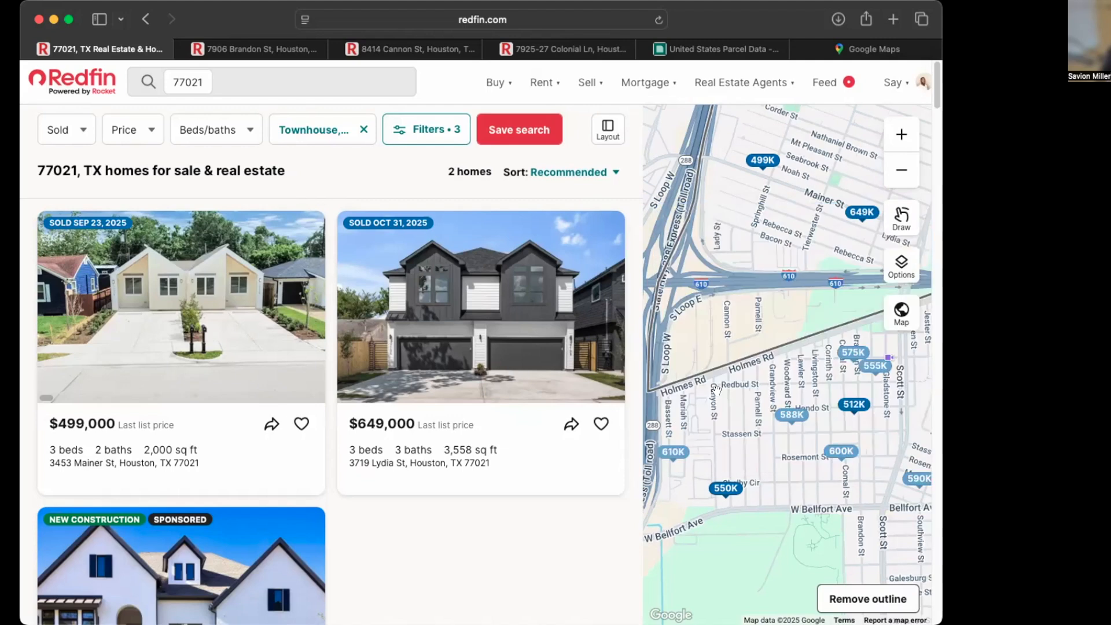
left_click(674, 453)
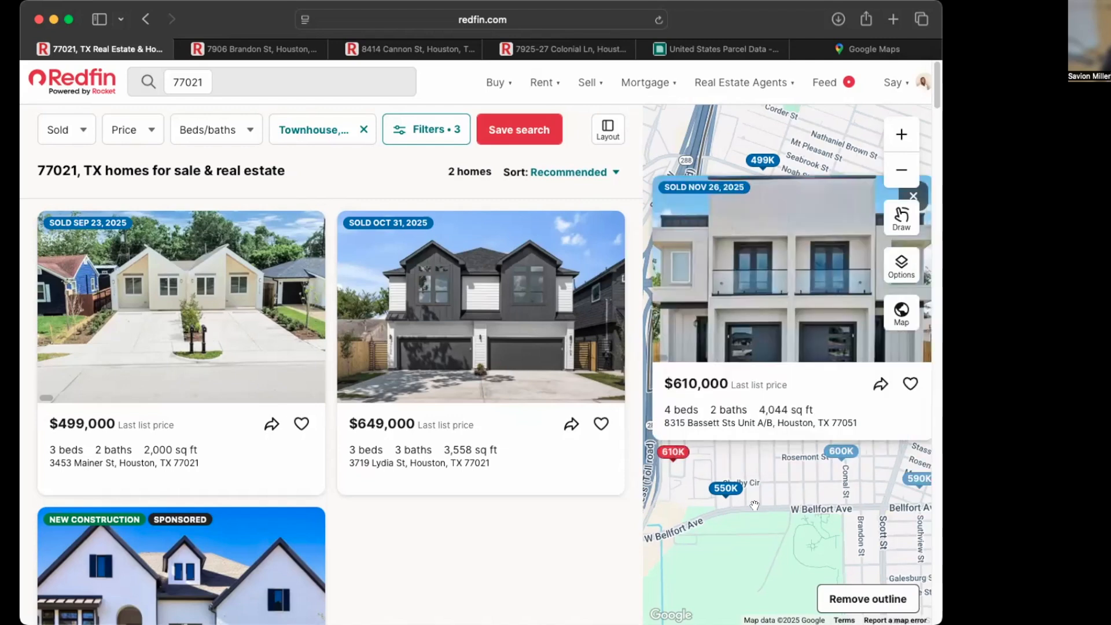
left_click(761, 472)
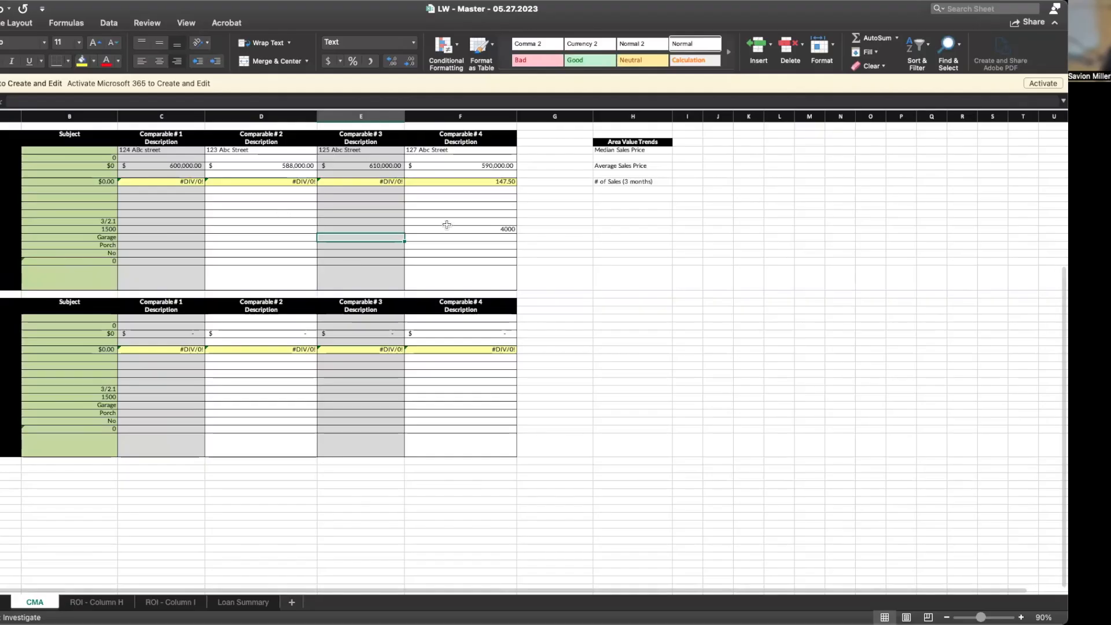
Set the square footage of Comparables #3 and #4 to 4044, fixing a mistyped entry
left_click(447, 229)
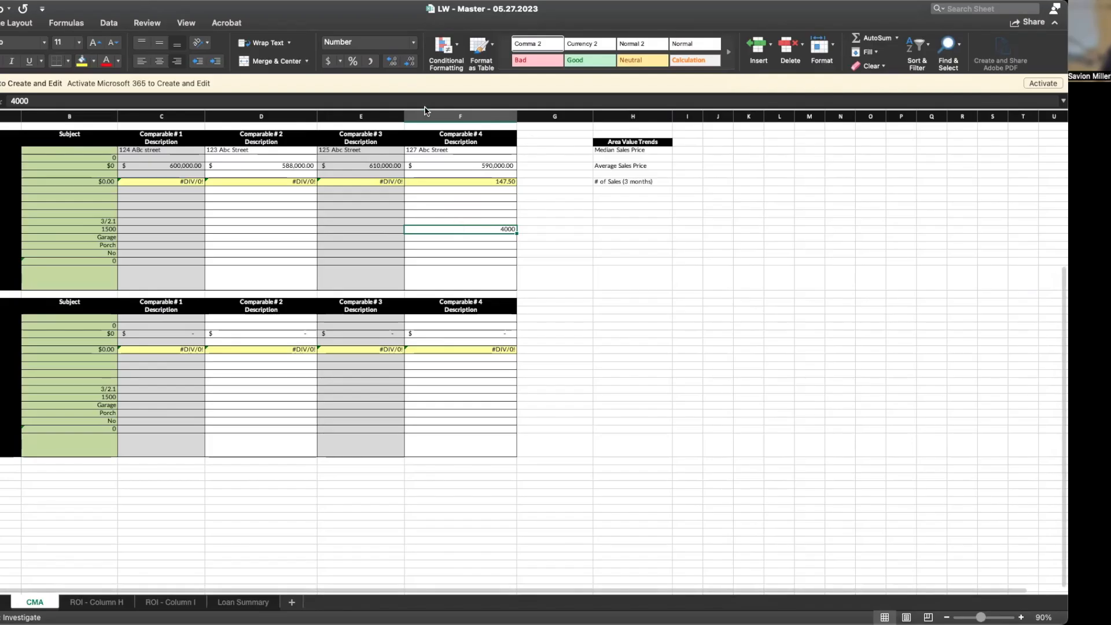
left_click(133, 100)
key("BackSpace")
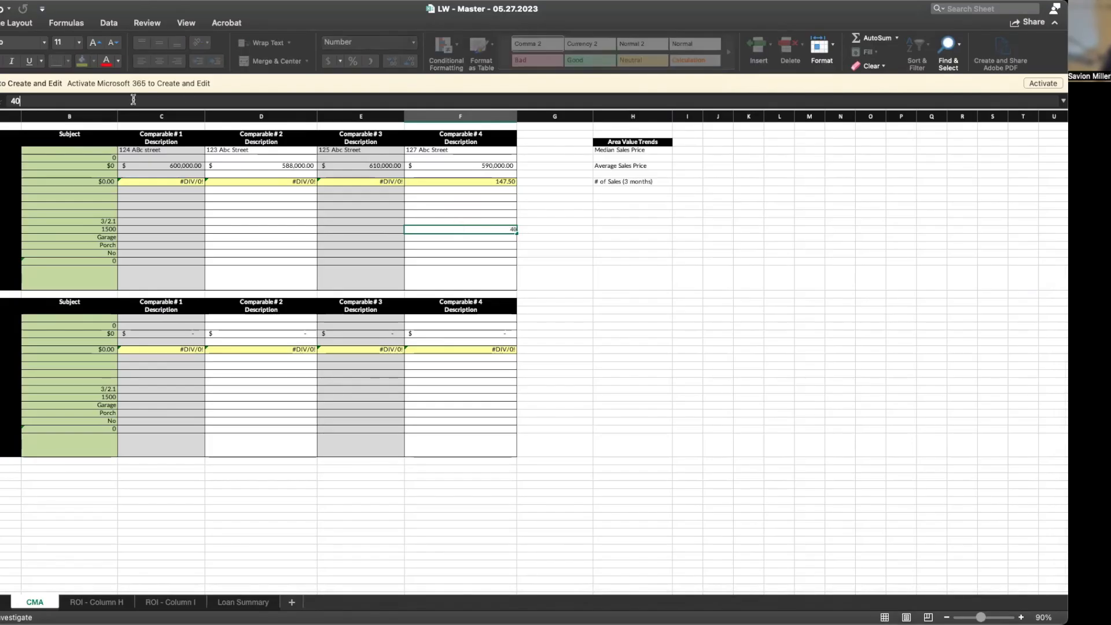
type("44")
key("Return")
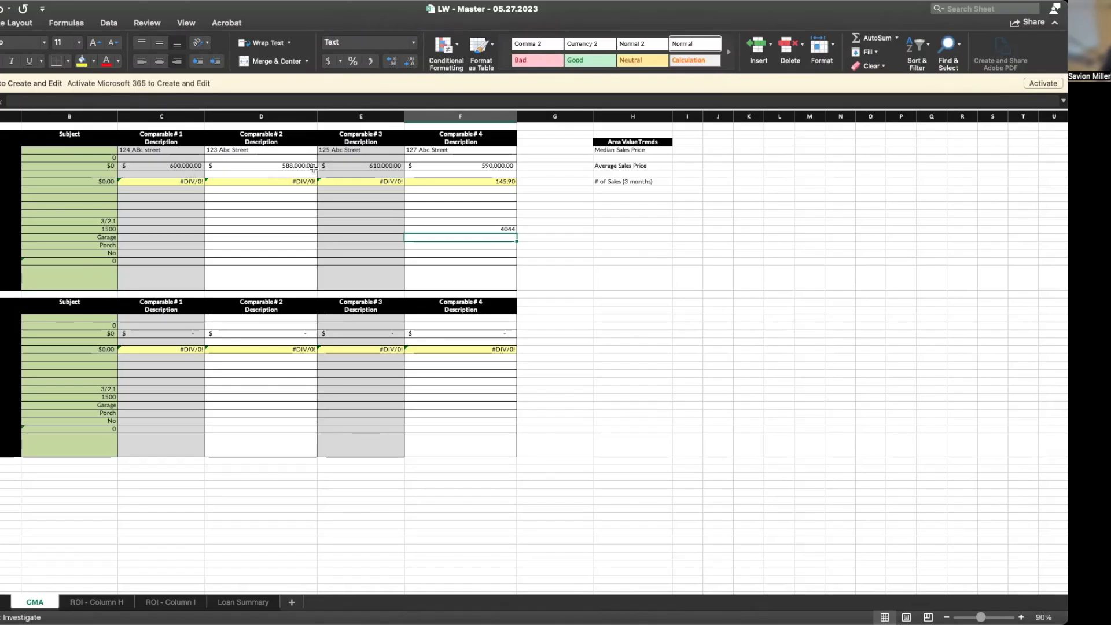
left_click(377, 230)
type("4")
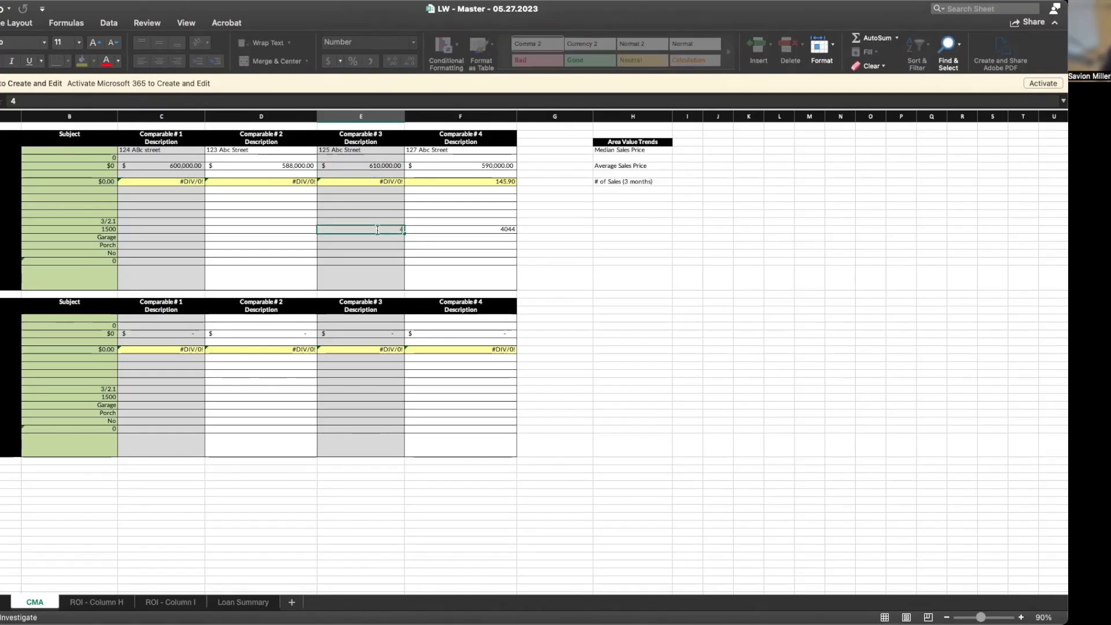
type("0454")
key("Return")
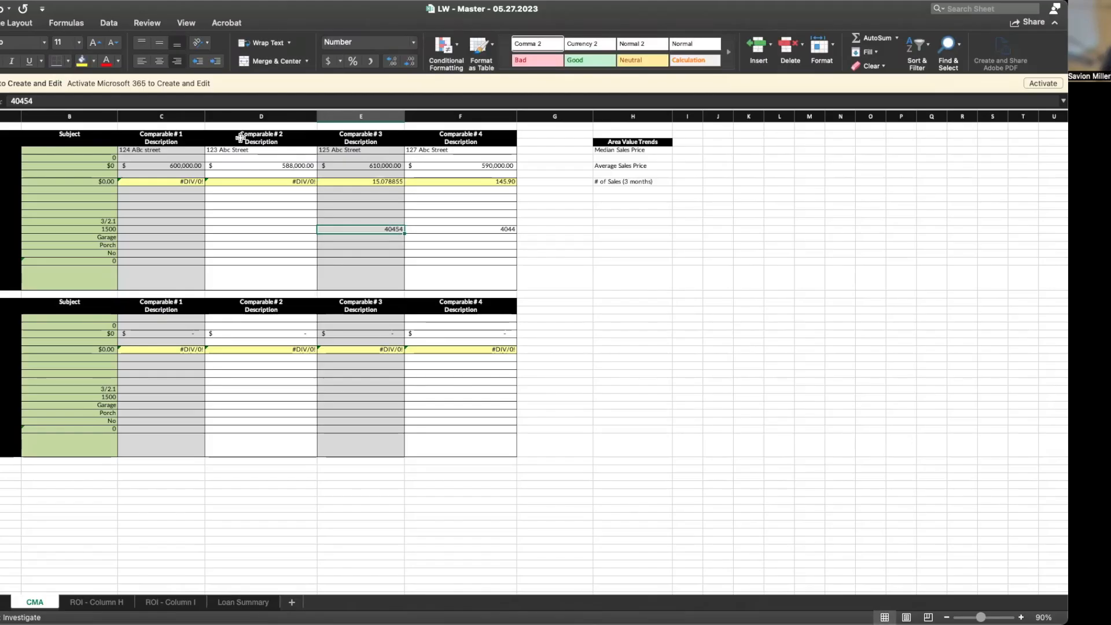
left_click(38, 101)
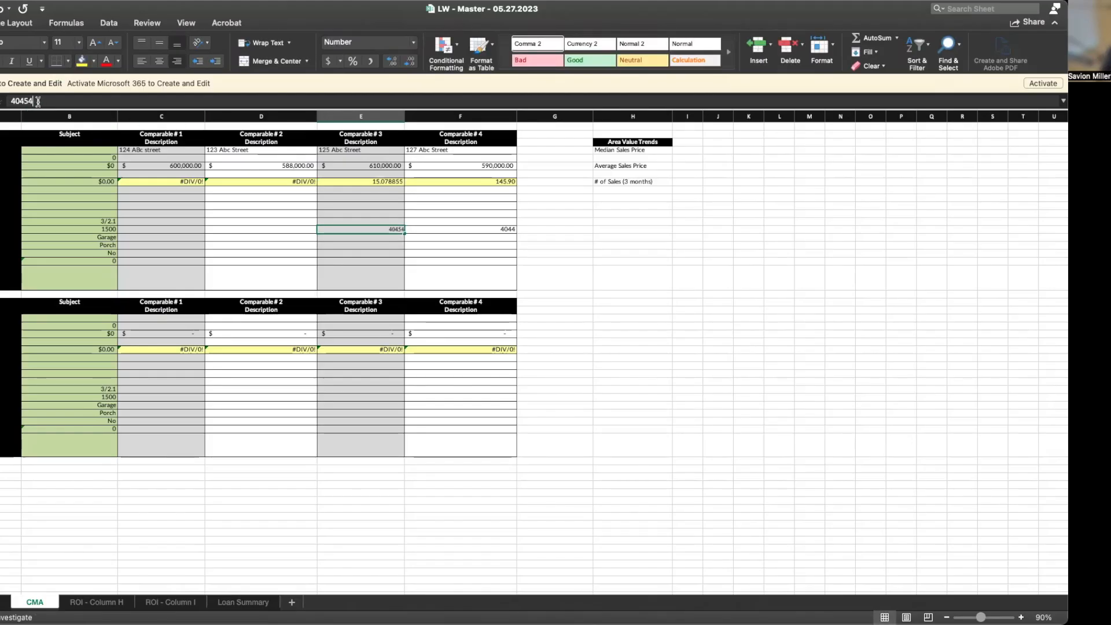
key("BackSpace")
key("BackSpace")
type("4")
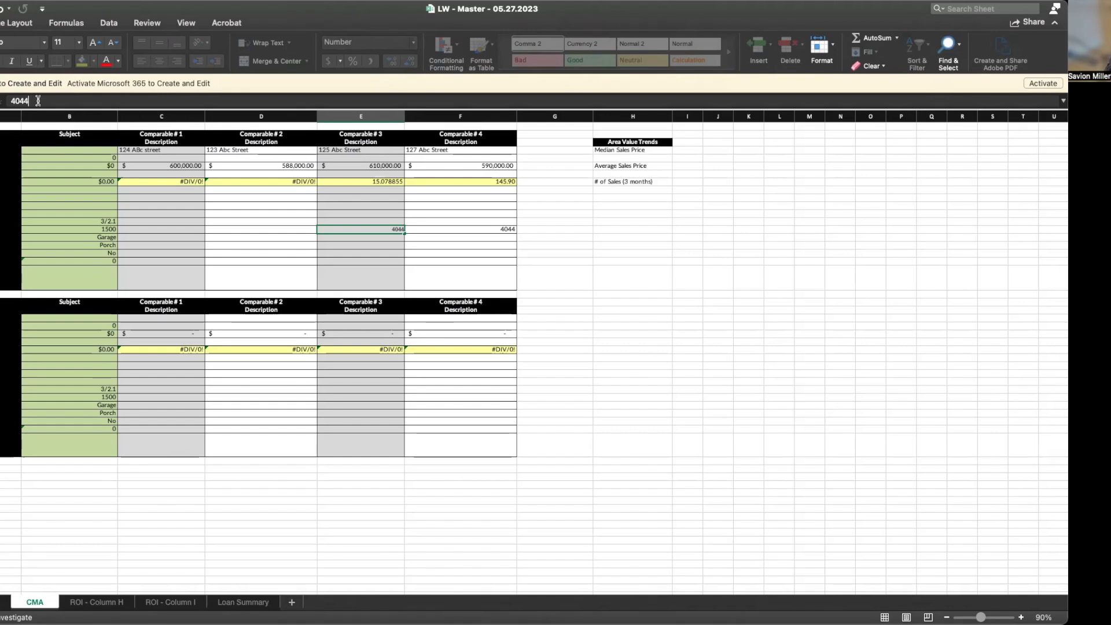
key("Return")
Round Comparable #3's price per square foot to two decimals, showing 150.84
left_click(346, 184)
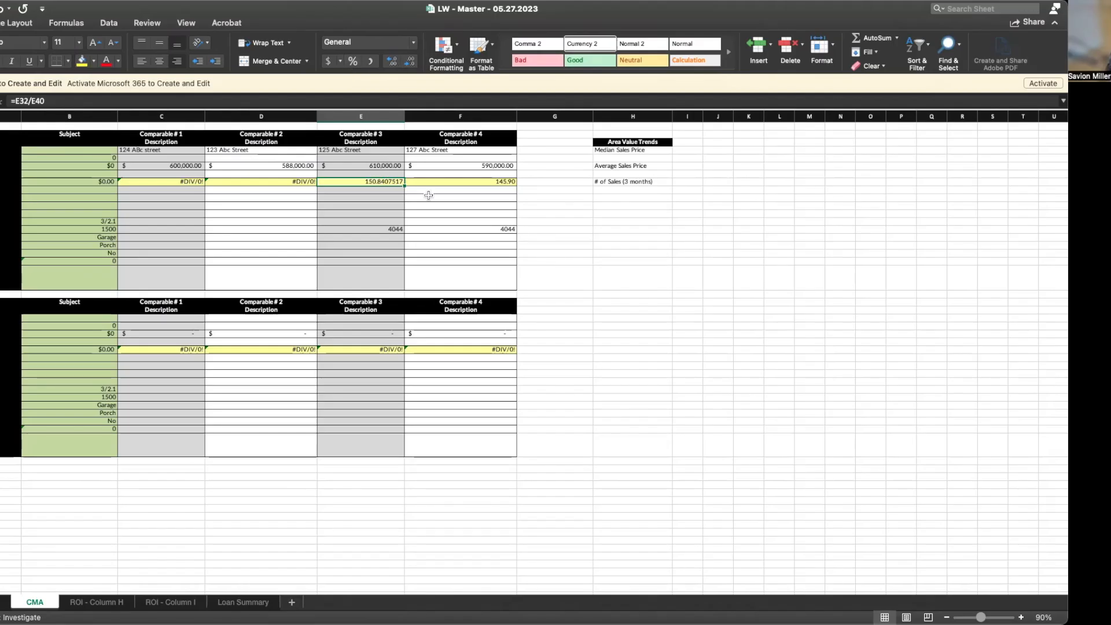
left_click(459, 187)
left_click(455, 181)
left_click(380, 179)
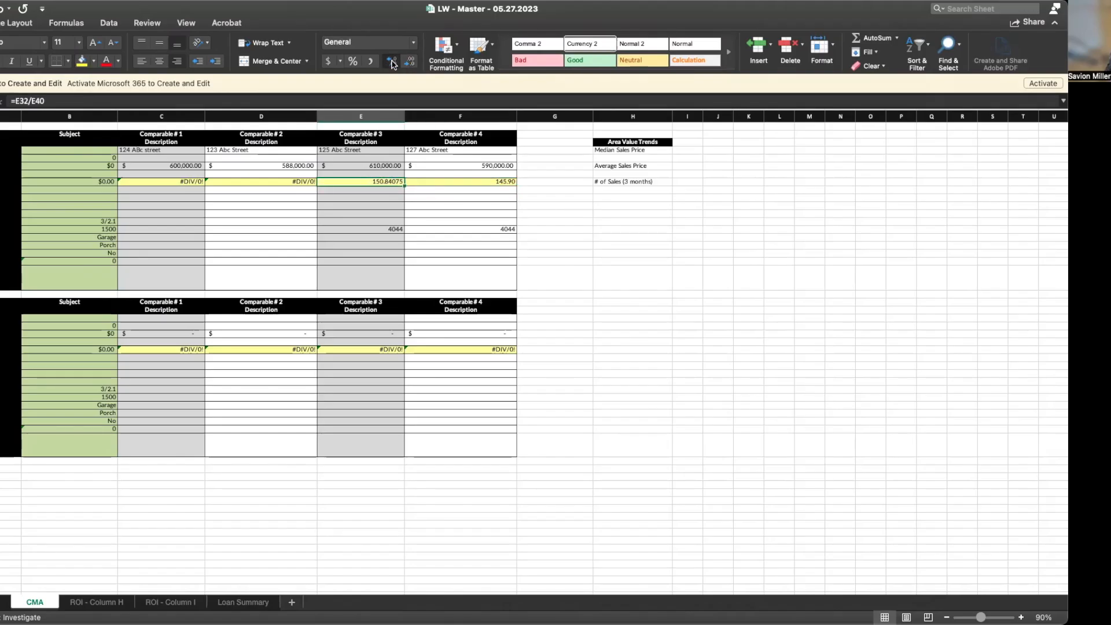
left_click(409, 62)
left_click(410, 62)
left_click(409, 61)
left_click(409, 61)
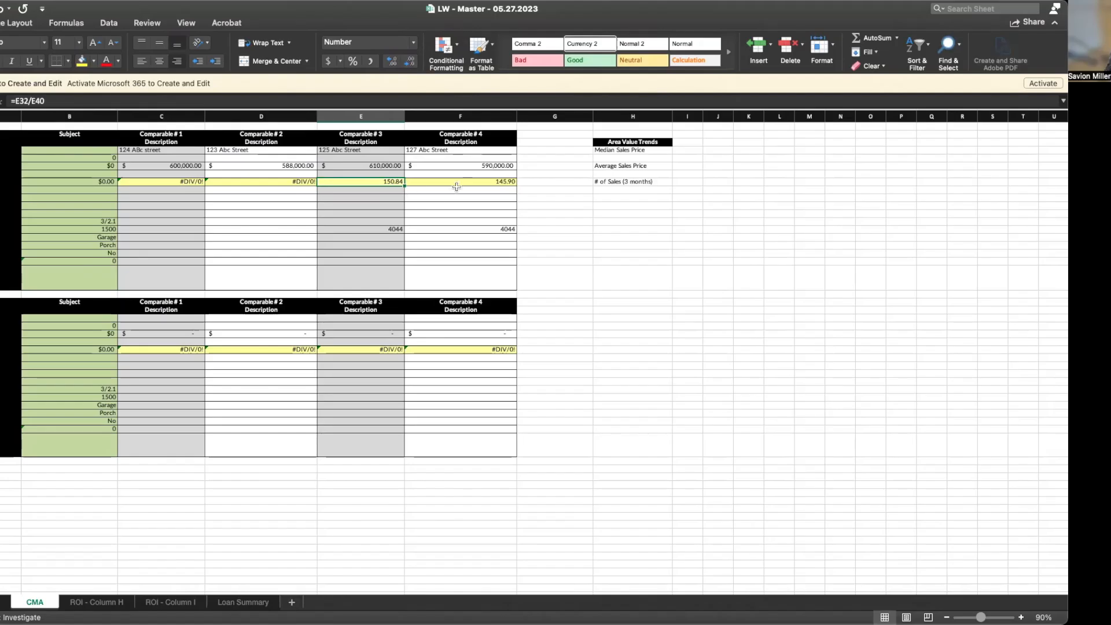
left_click(276, 231)
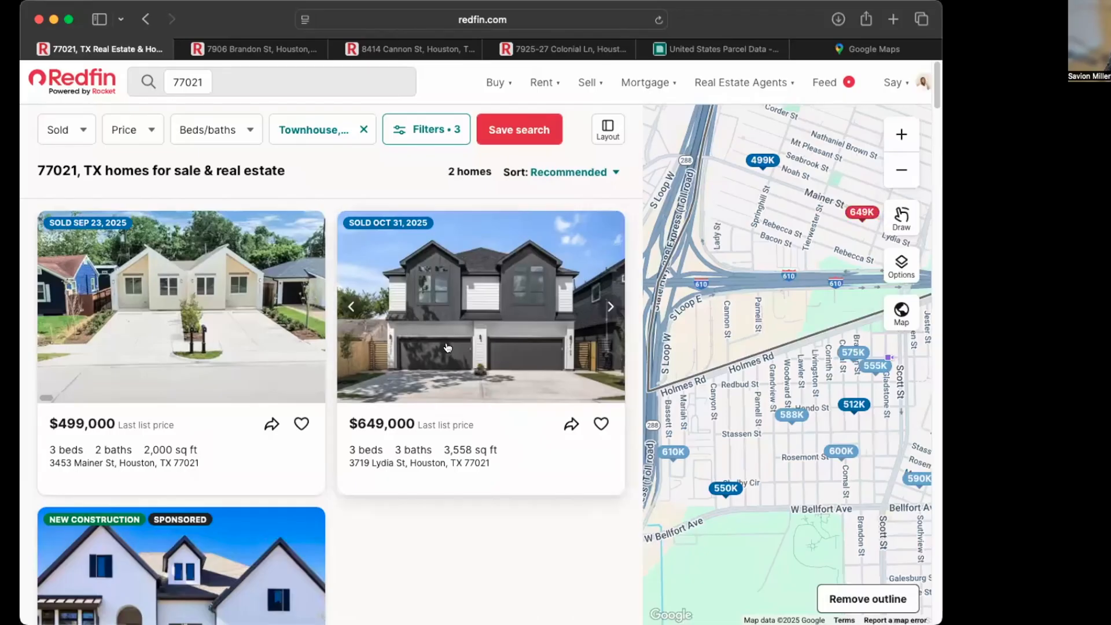
Preview the 588K Woodward St and 600K sold-home pins to read their prices and square footage
left_click(794, 417)
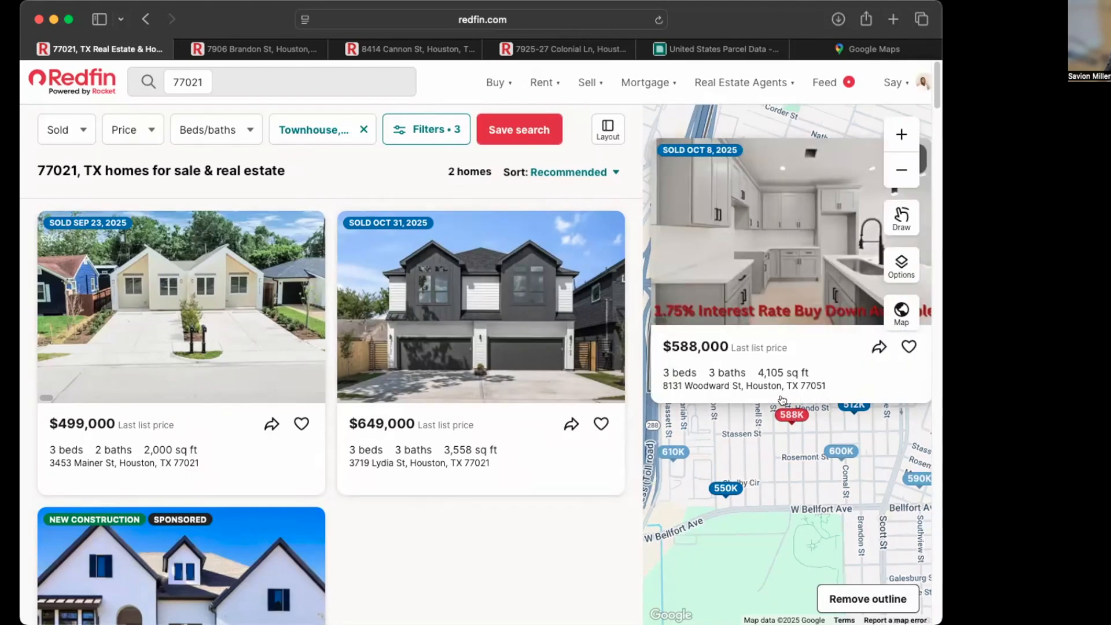
left_click(840, 451)
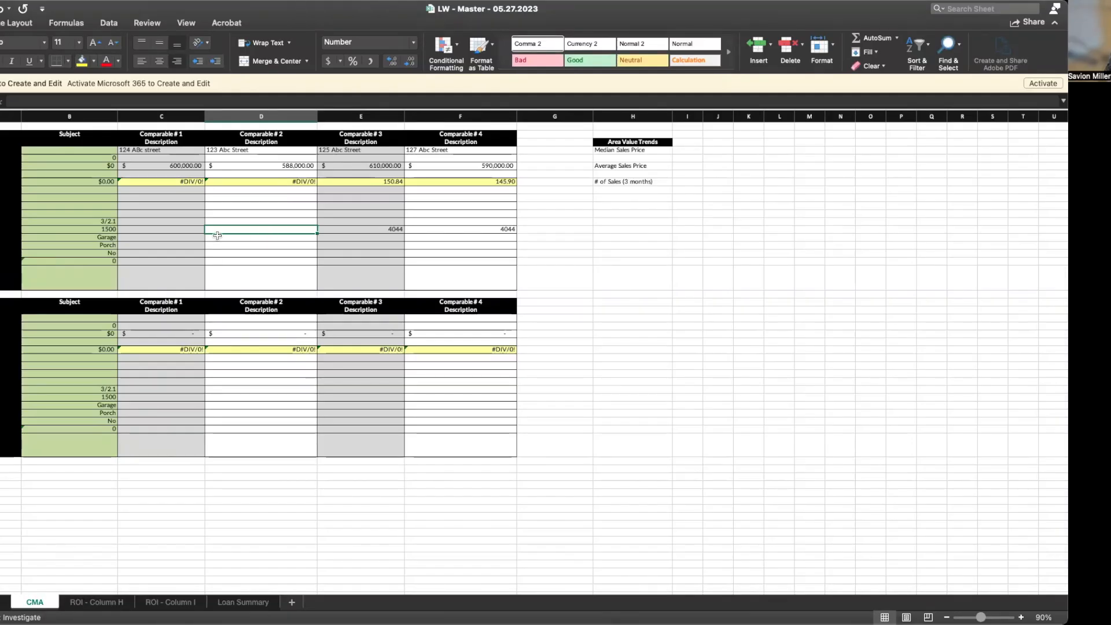
Enter 4105 and 3480 square feet for Comparables #1 and #2 in row 40
left_click(191, 231)
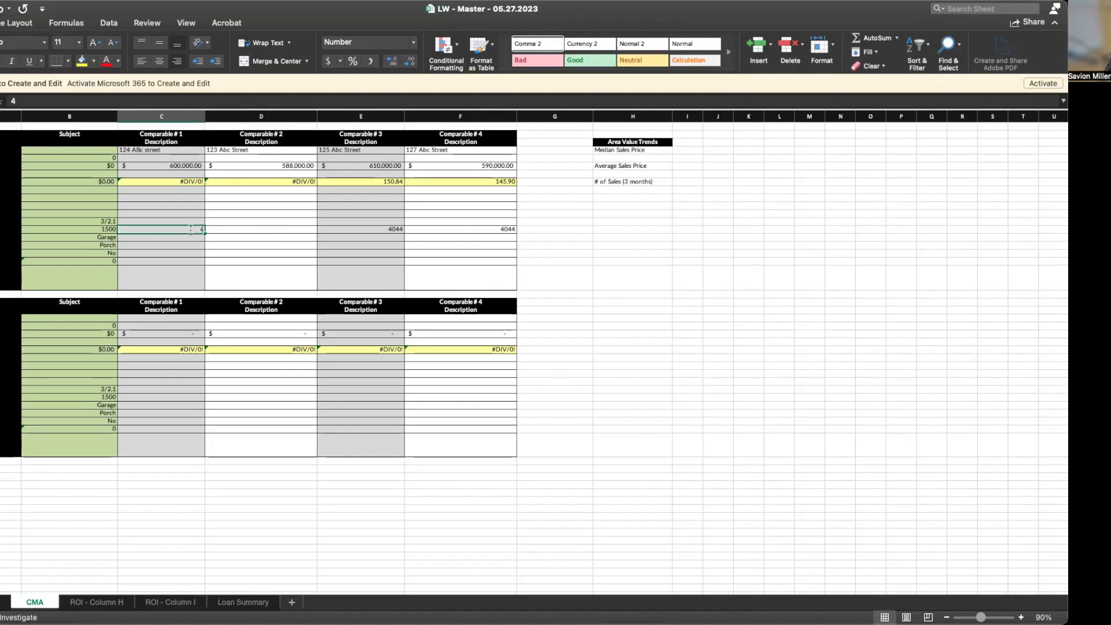
type("4105")
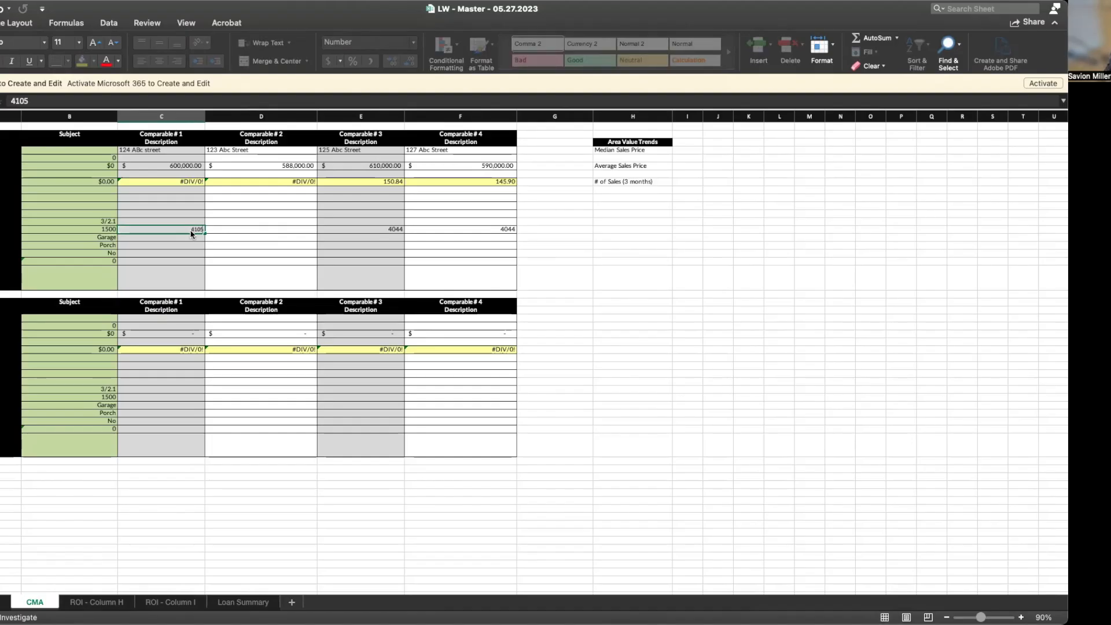
left_click(263, 228)
type("3480")
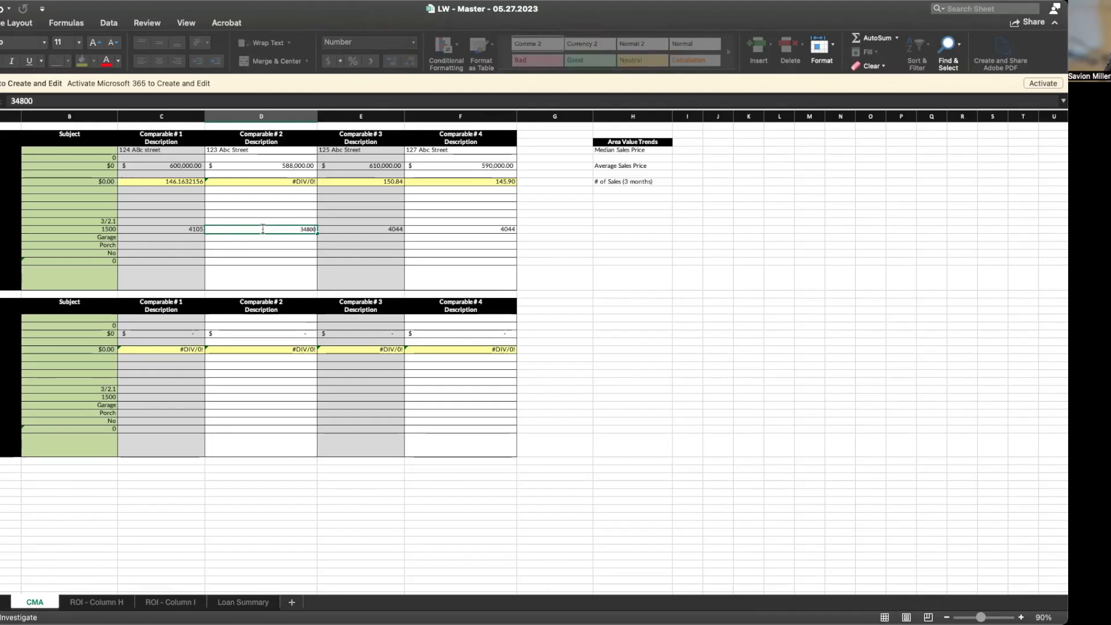
left_click(271, 209)
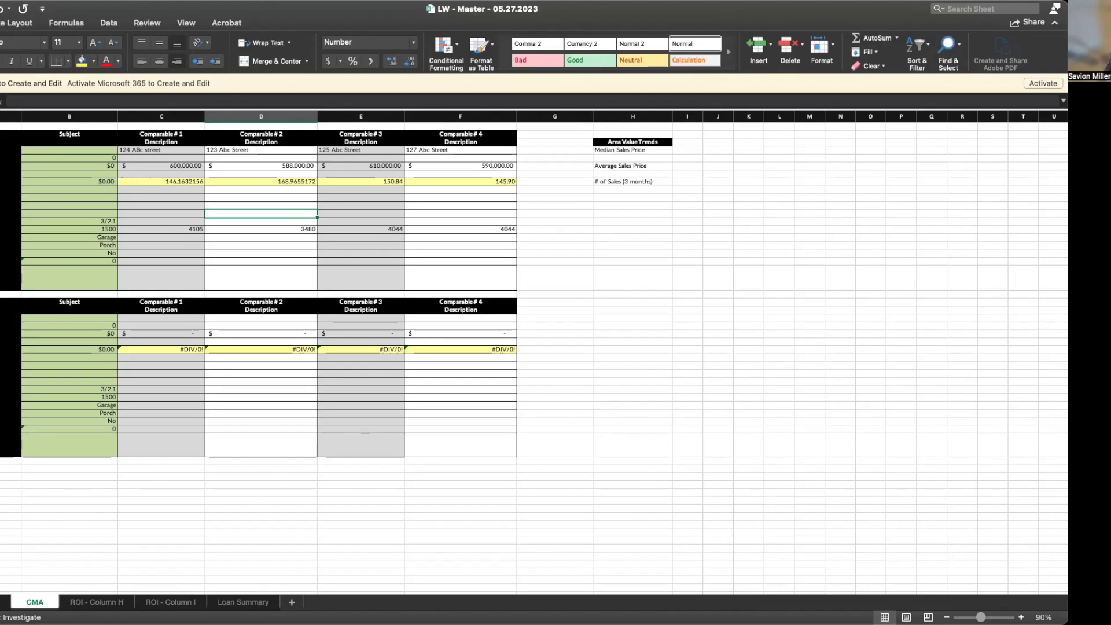
Reduce C34 and D34 to two decimals, showing 146.16 and 168.97
left_click(54, 281)
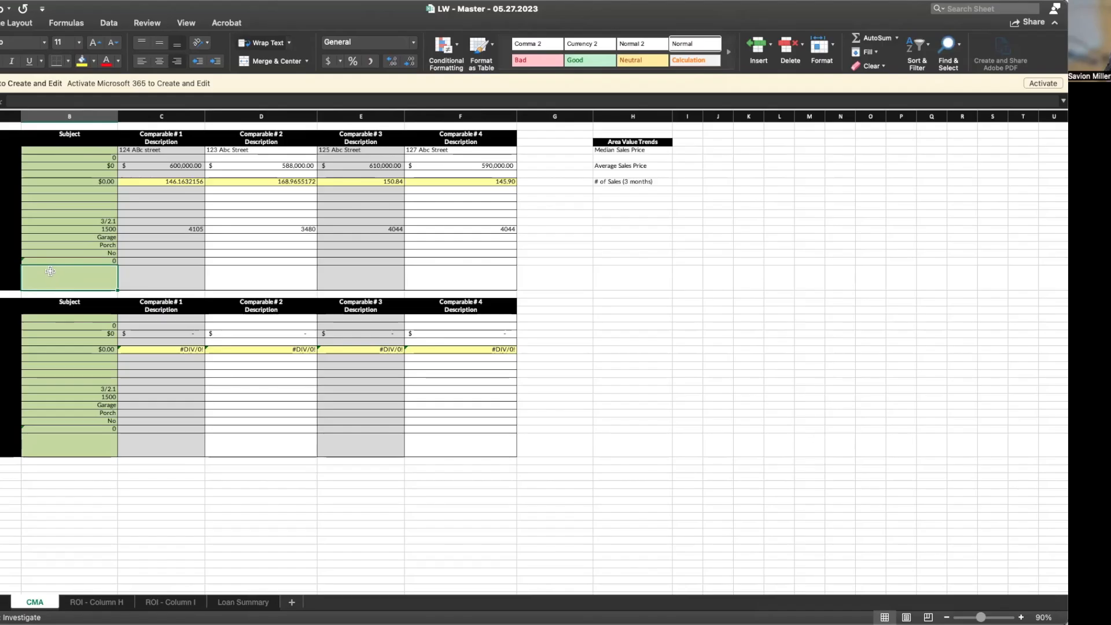
left_click(172, 186)
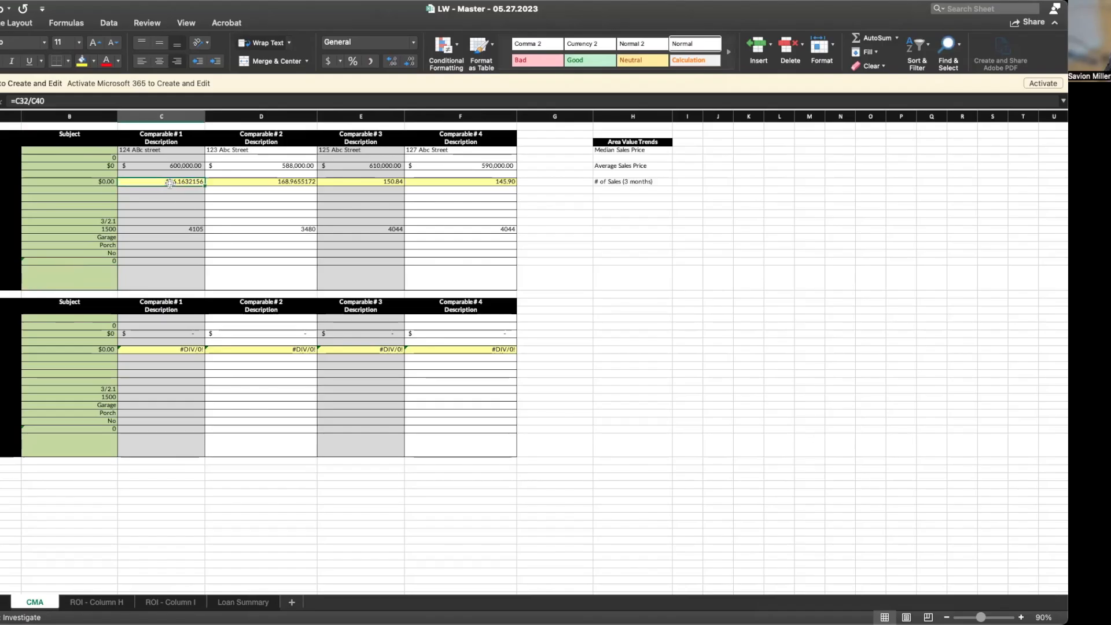
left_click(409, 64)
left_click(290, 181)
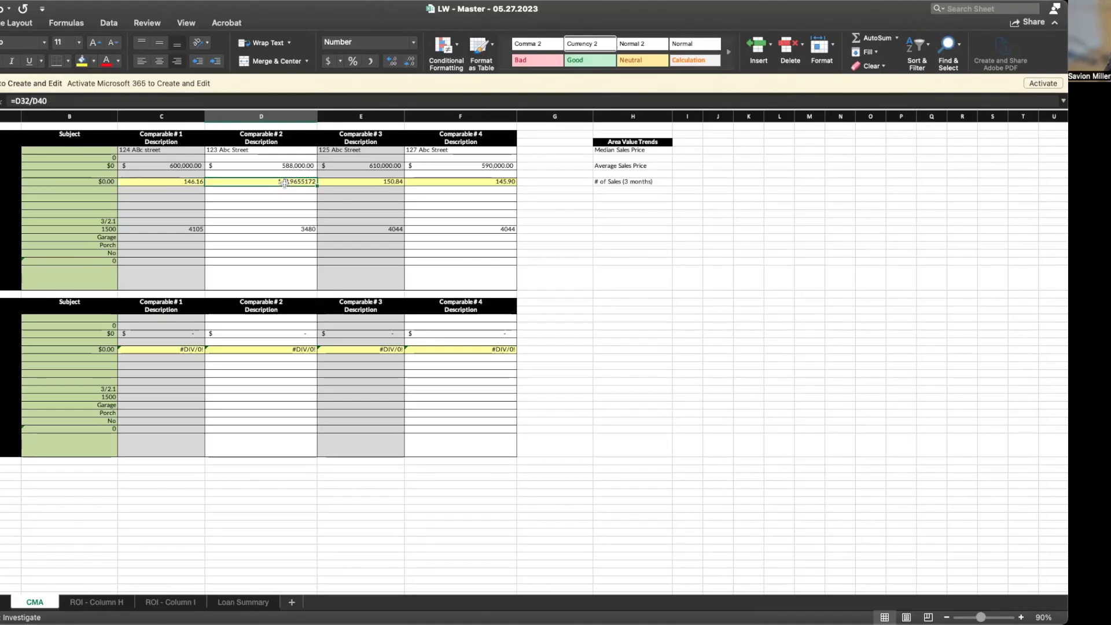
left_click(413, 63)
left_click(413, 64)
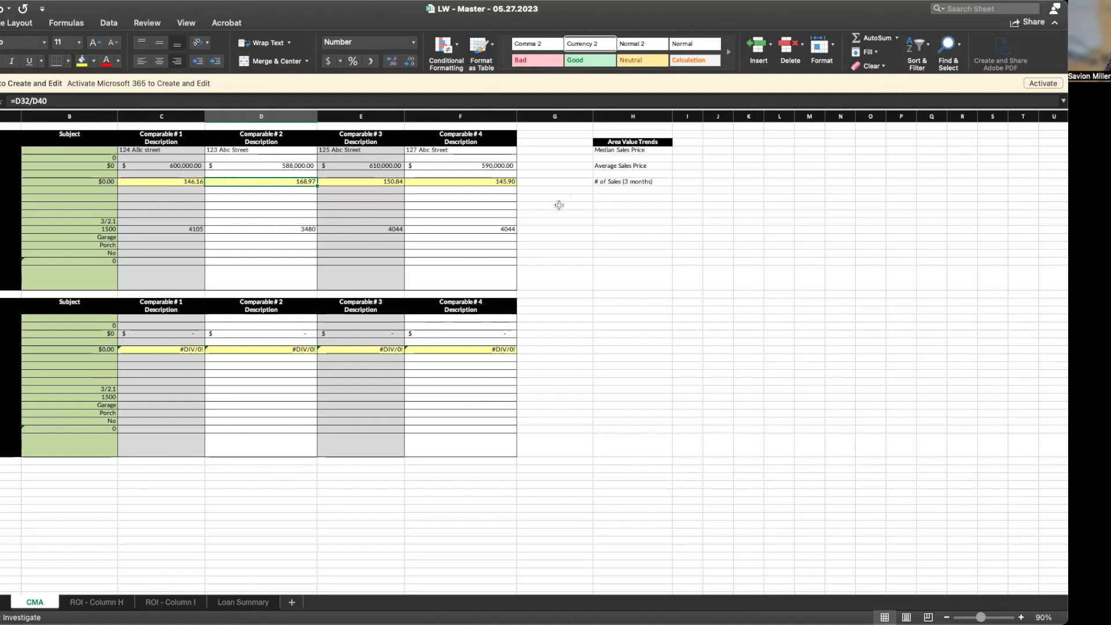
Enter =AVERAGE(C32:F32) in G32 beside Average Sales Price, giving $597,000.00
left_click(533, 181)
left_click(531, 166)
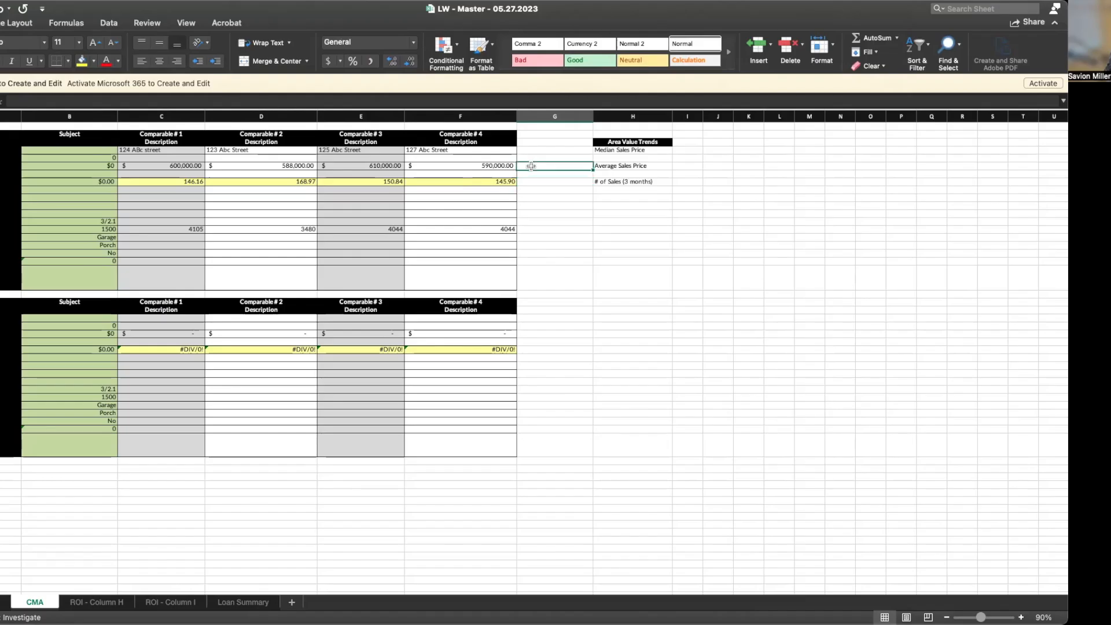
type("=")
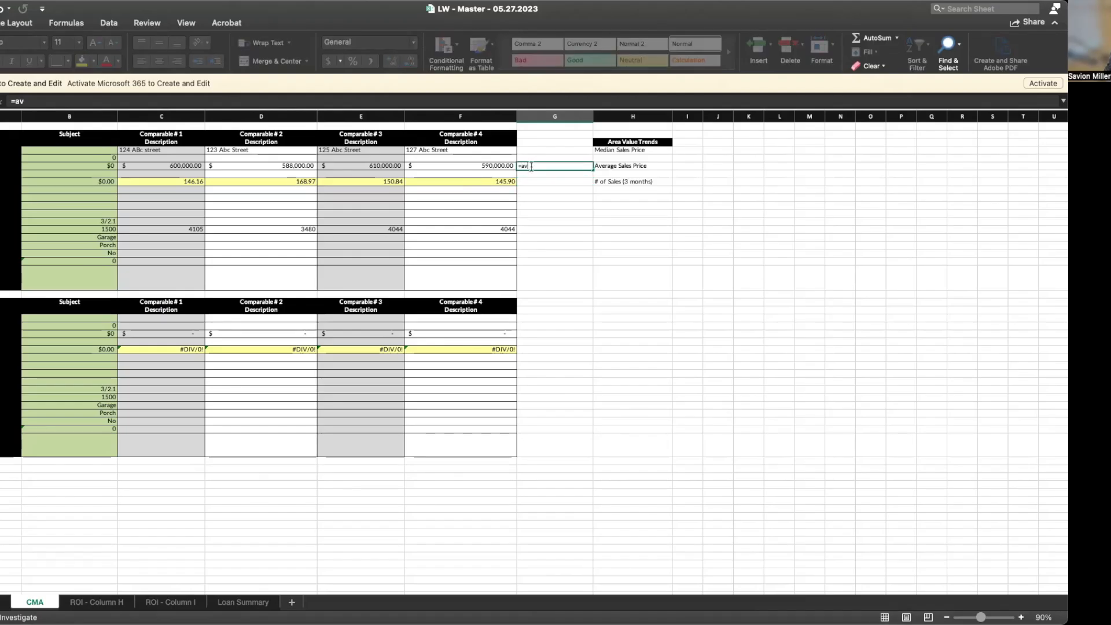
type("av")
key("Tab")
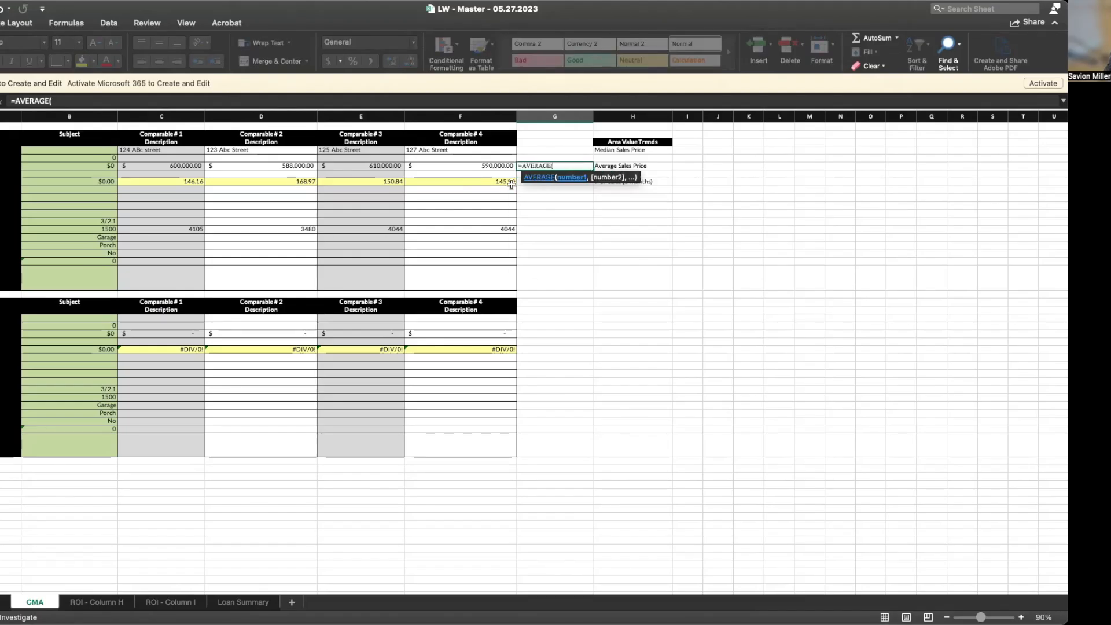
left_click_drag(195, 167, 423, 167)
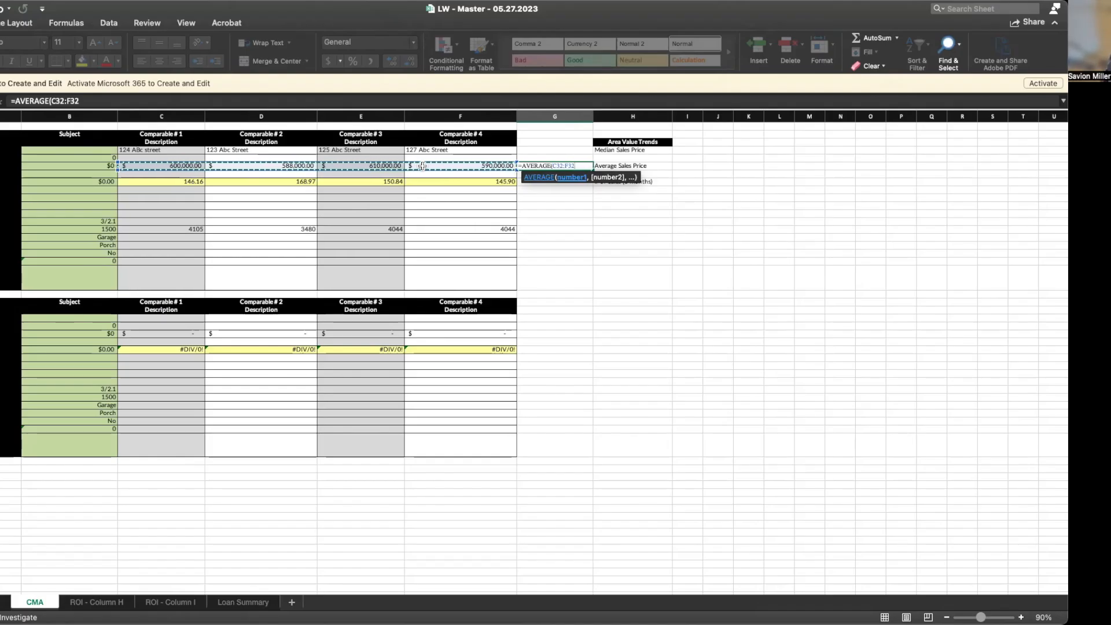
type(")")
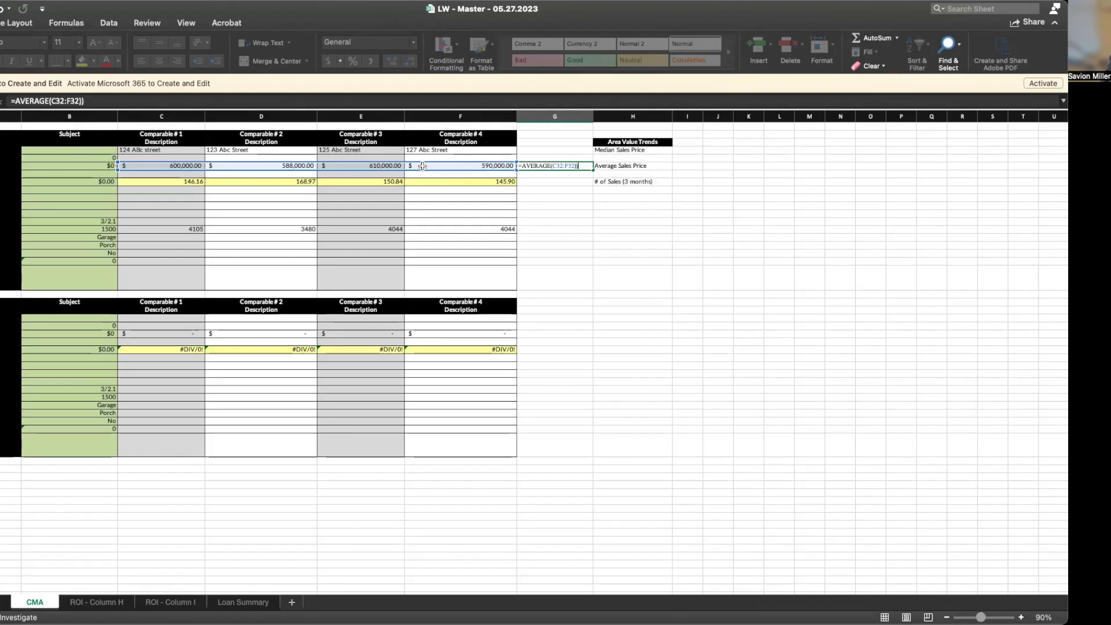
key("Return")
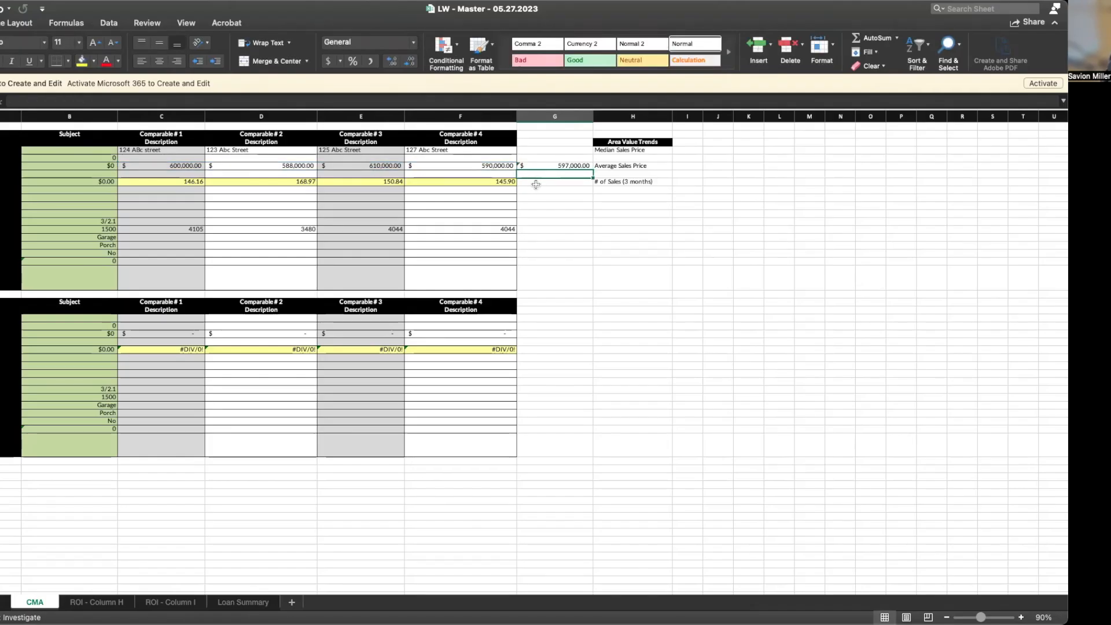
Enter =AVERAGE(C34:F34) in G34 for a 152.97 average price per square foot
left_click(532, 183)
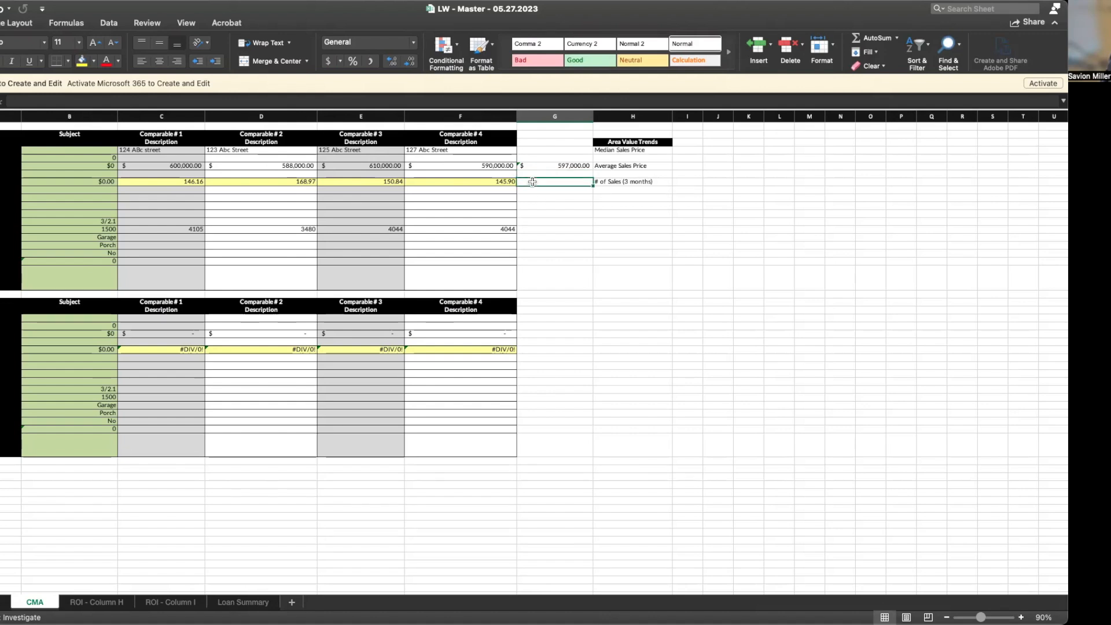
type("=")
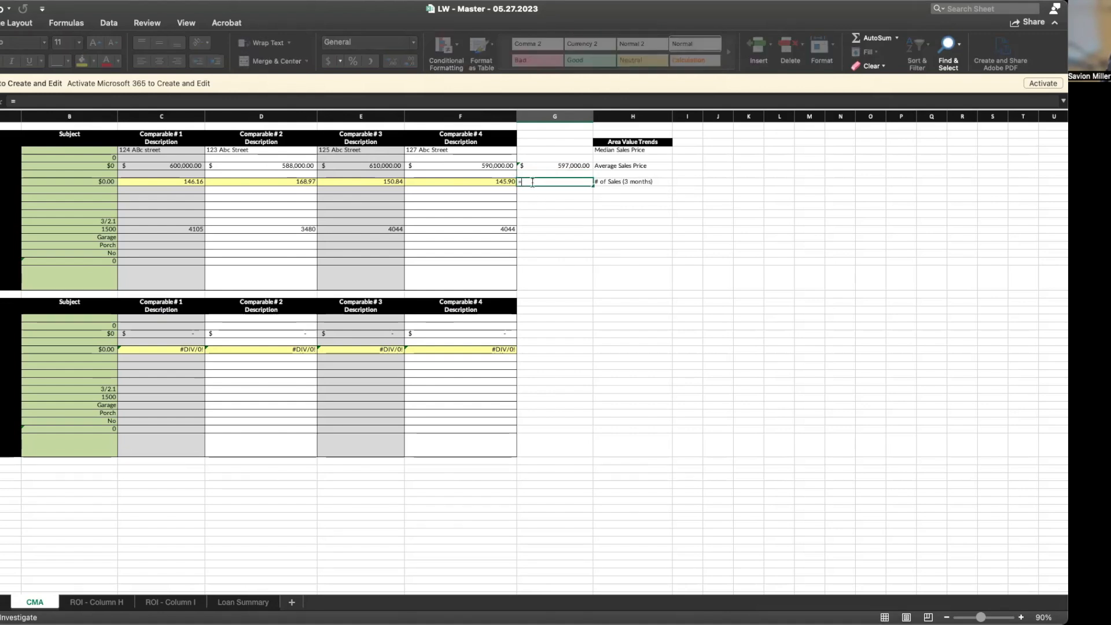
type("aver")
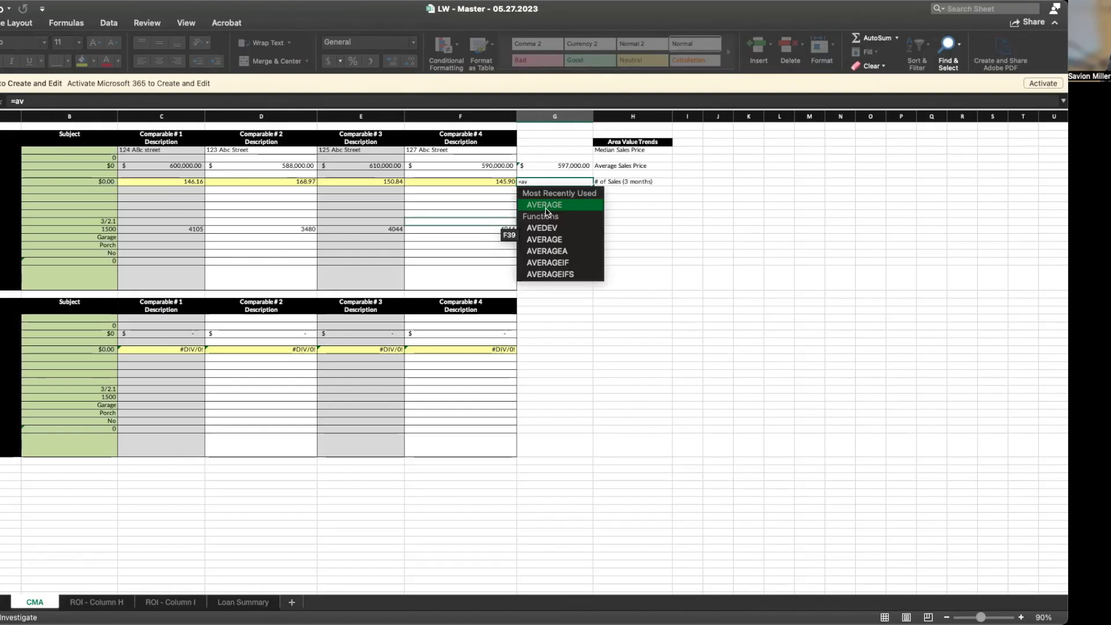
key("Tab")
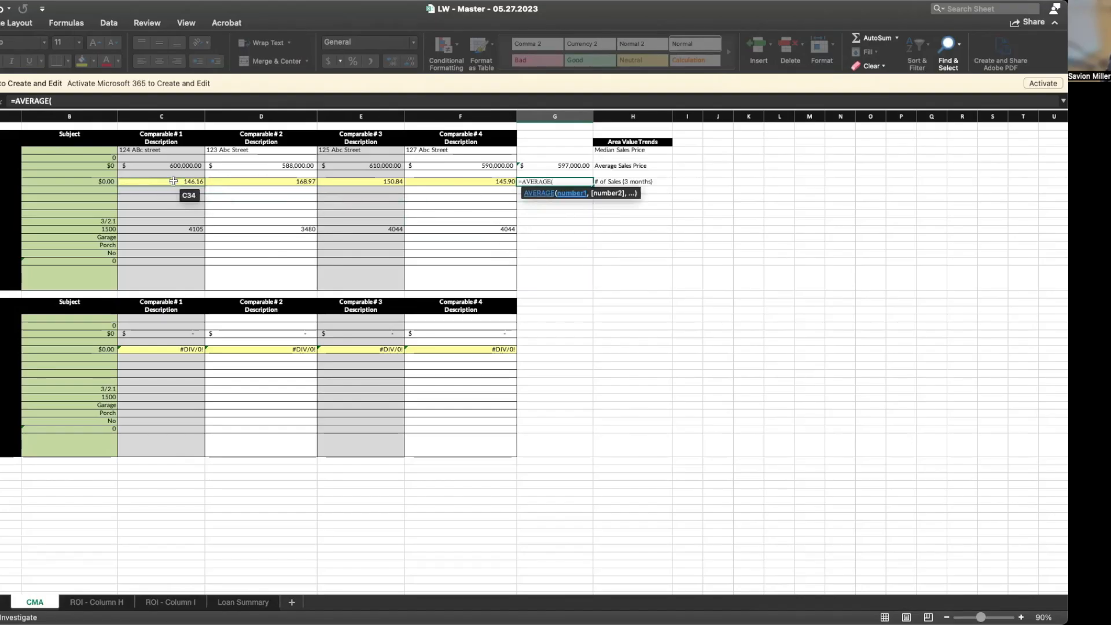
left_click_drag(173, 181, 447, 180)
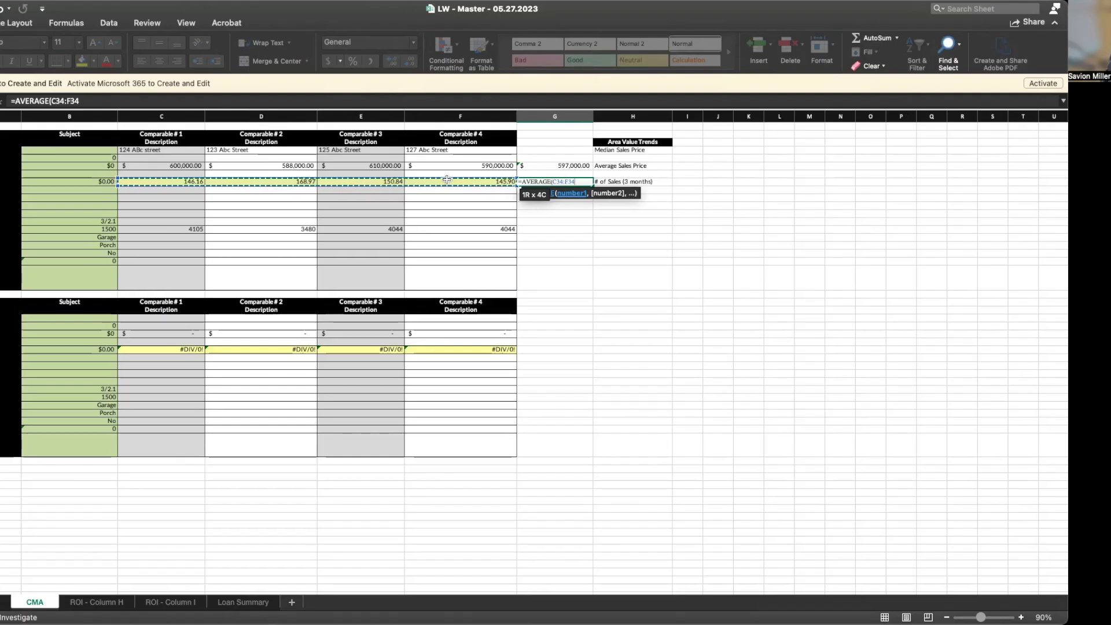
type("))")
key("Return")
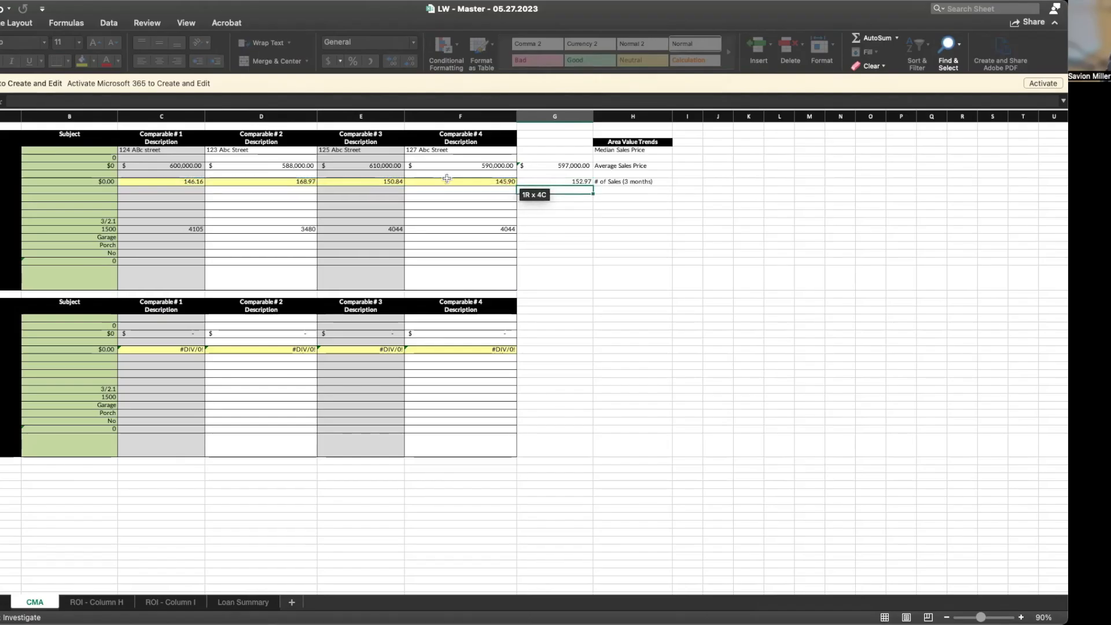
left_click(533, 229)
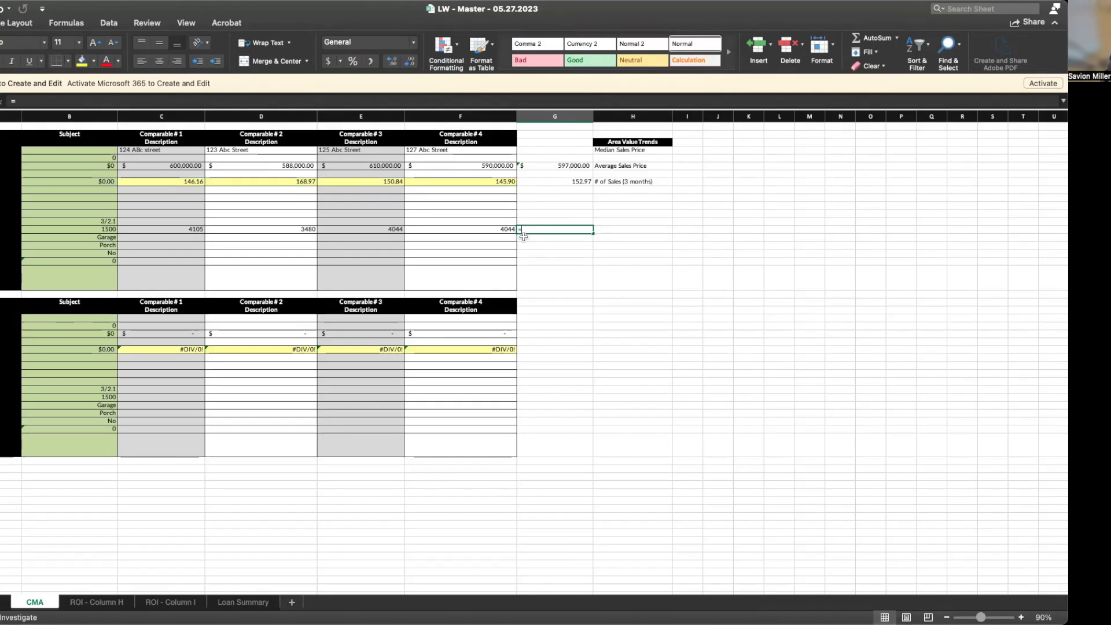
Enter =AVERAGE(C40:F40) in G40 and verify the 3918 average square footage
type("=av")
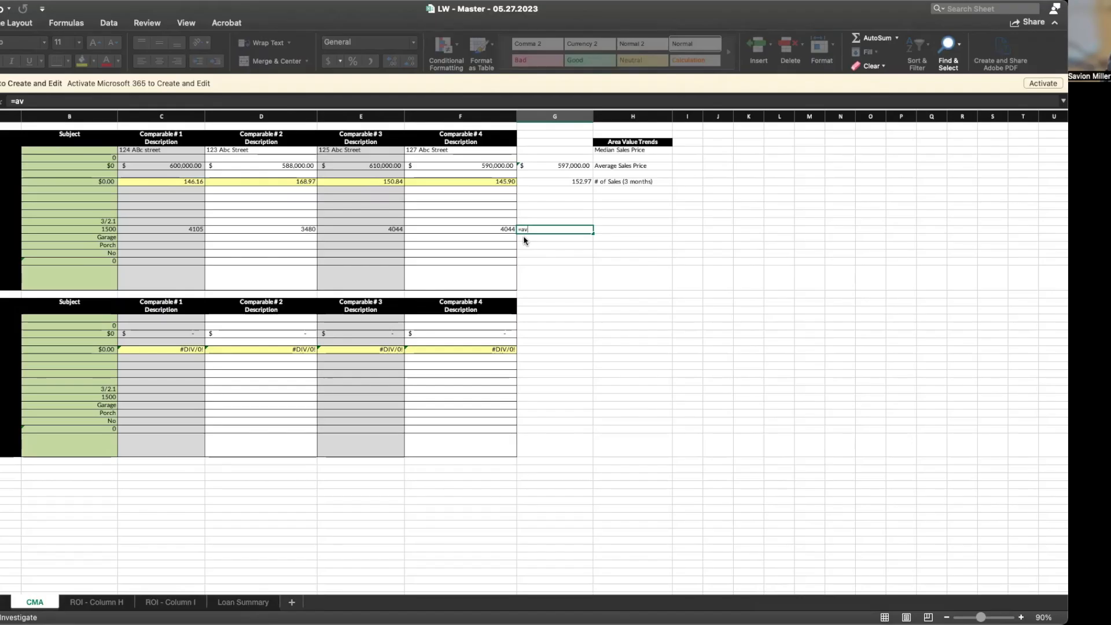
double_click(561, 251)
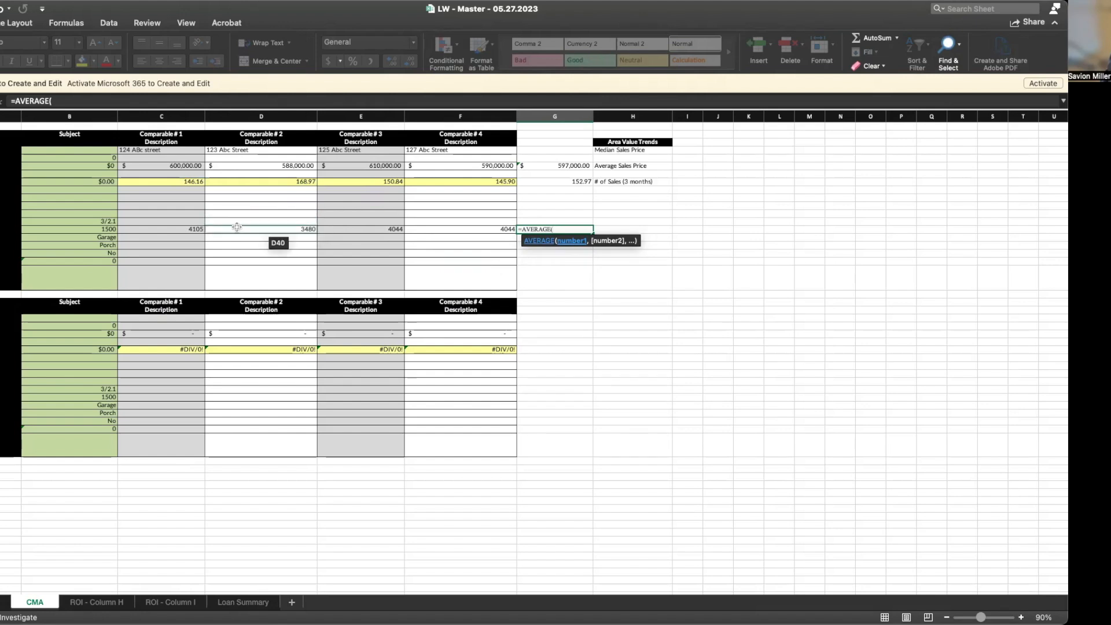
left_click(185, 229)
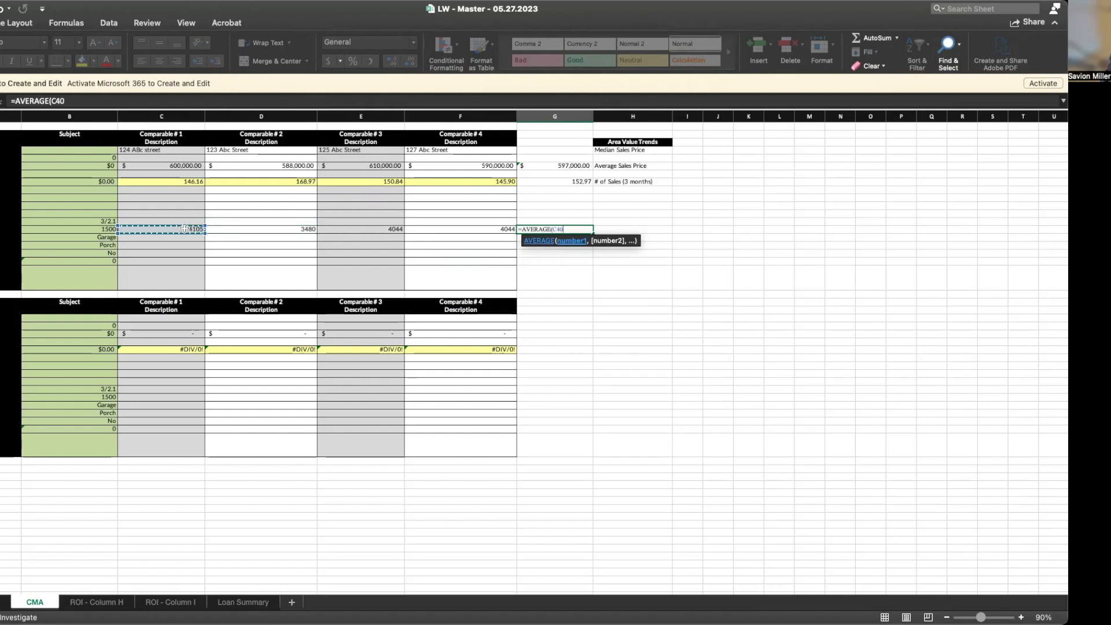
left_click_drag(183, 229, 253, 232)
left_click_drag(407, 229, 413, 229)
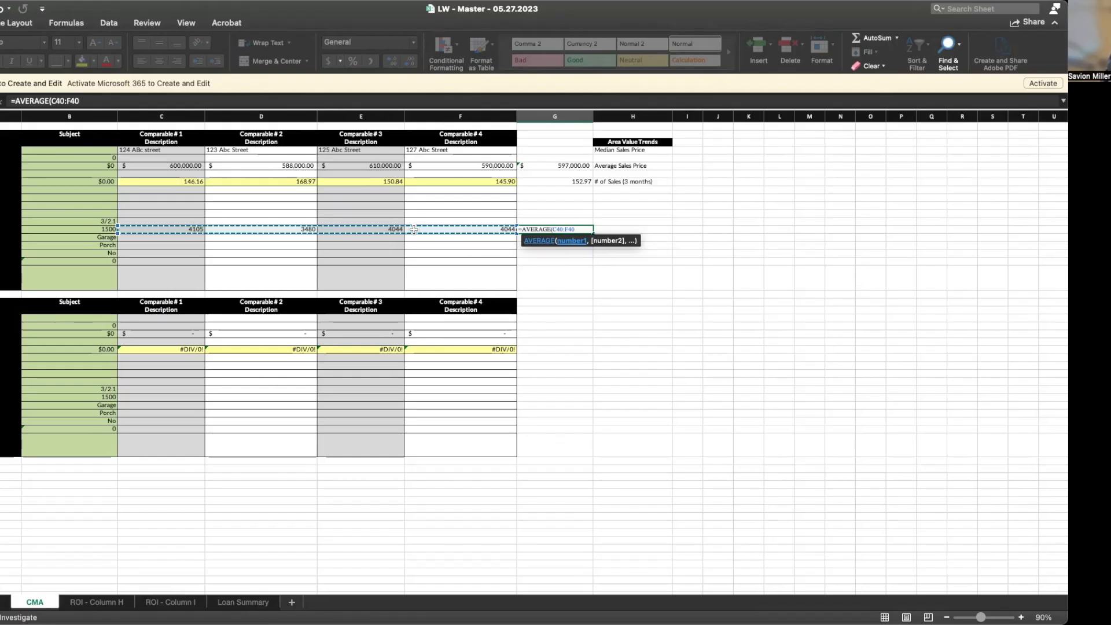
key("Return")
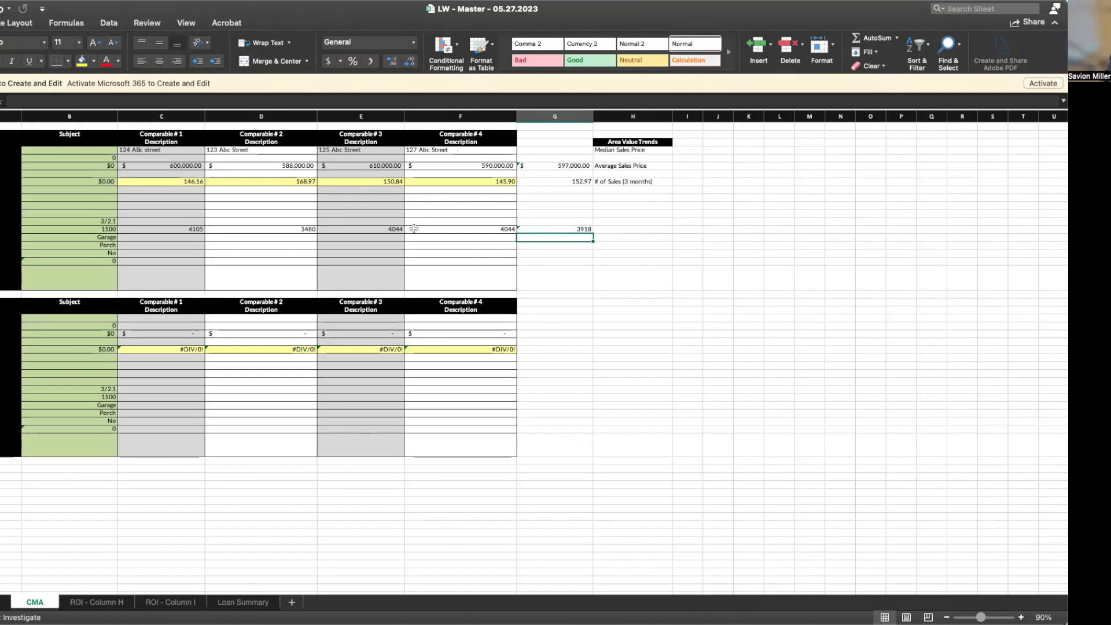
left_click(545, 230)
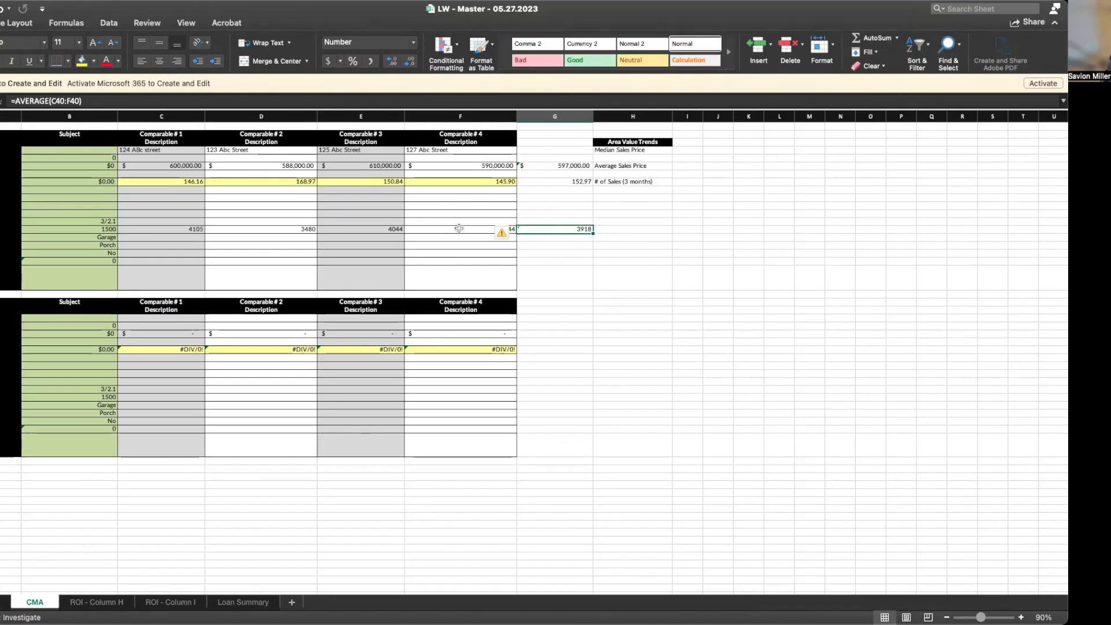
left_click(433, 231)
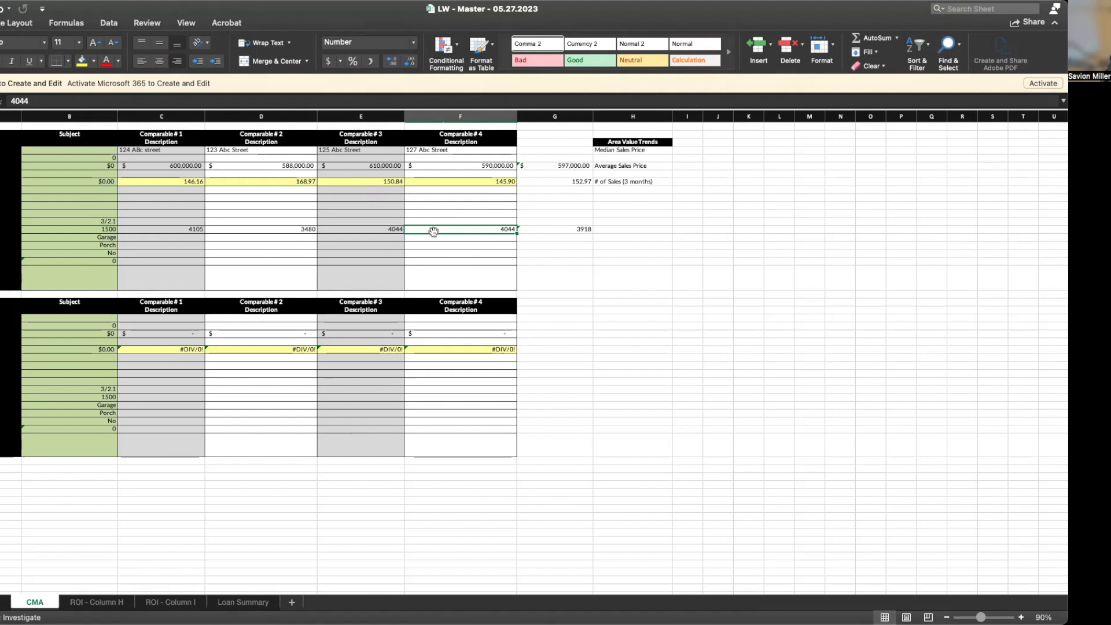
left_click(575, 230)
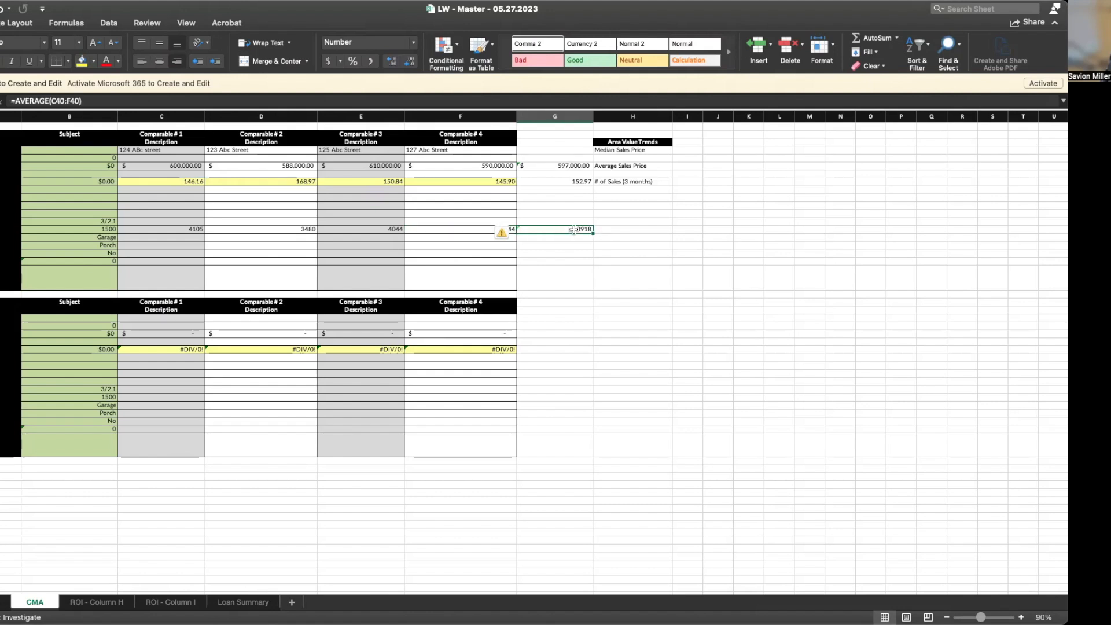
key("Down")
key("Down")
key("Down")
key("Down")
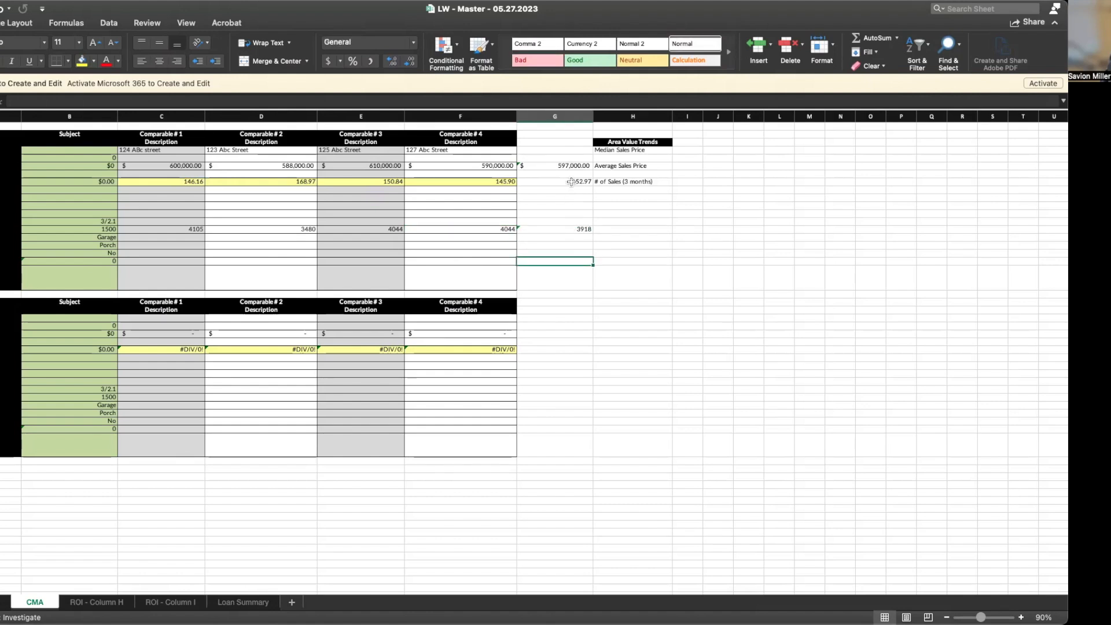
left_click(551, 220)
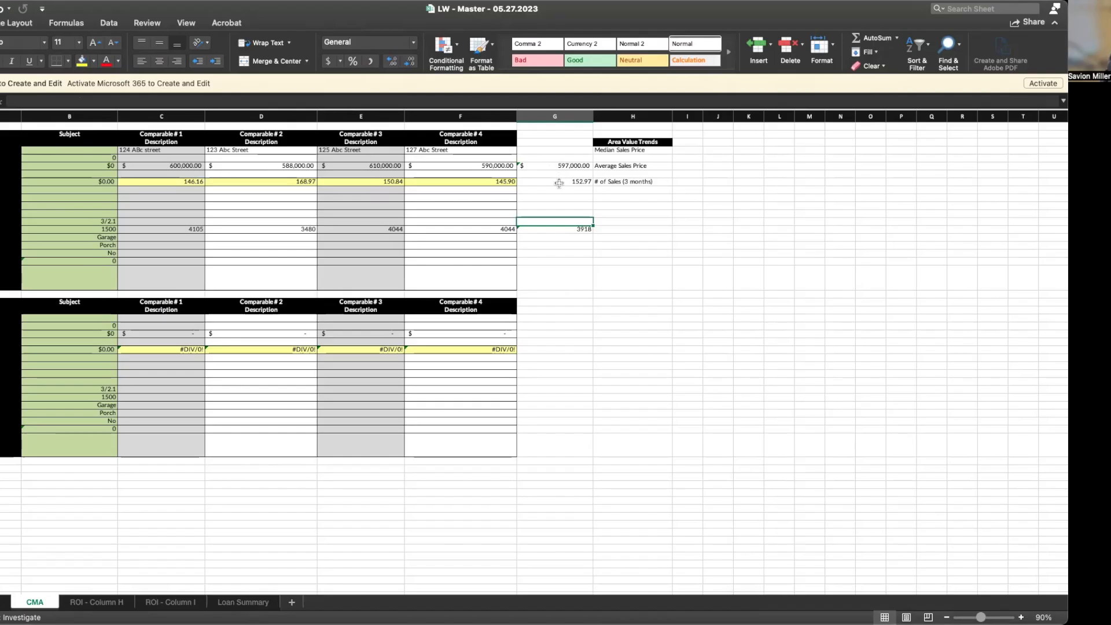
left_click(538, 237)
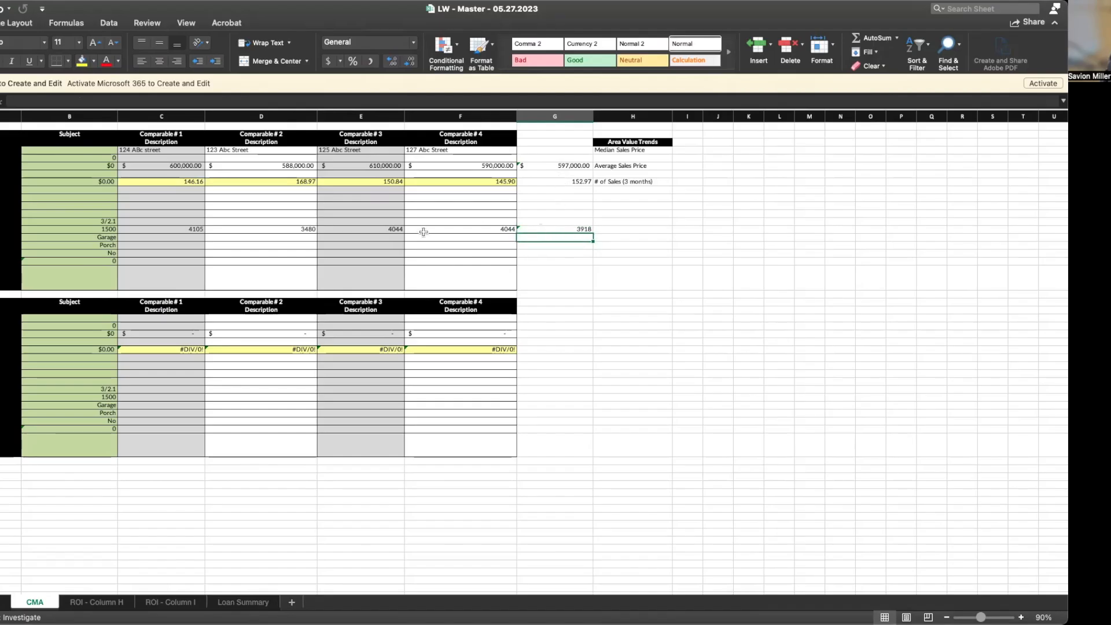
Multiply the 3918 average by the 152.97 average in G41, formatted as accounting: $599,359.65
type("=")
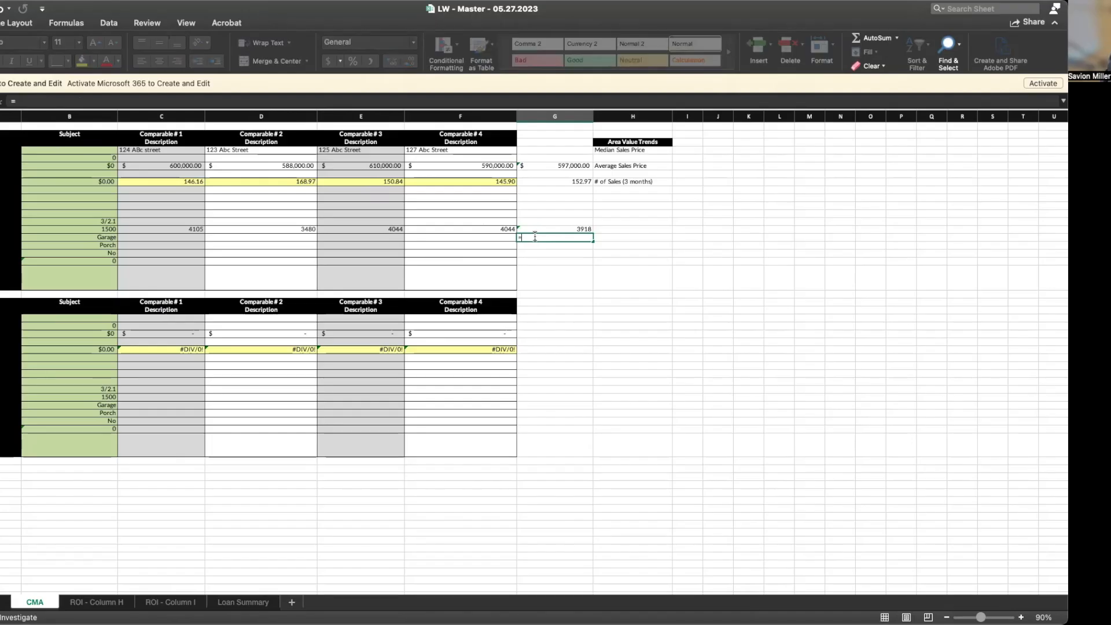
left_click(540, 229)
type("*")
left_click(542, 183)
key("Return")
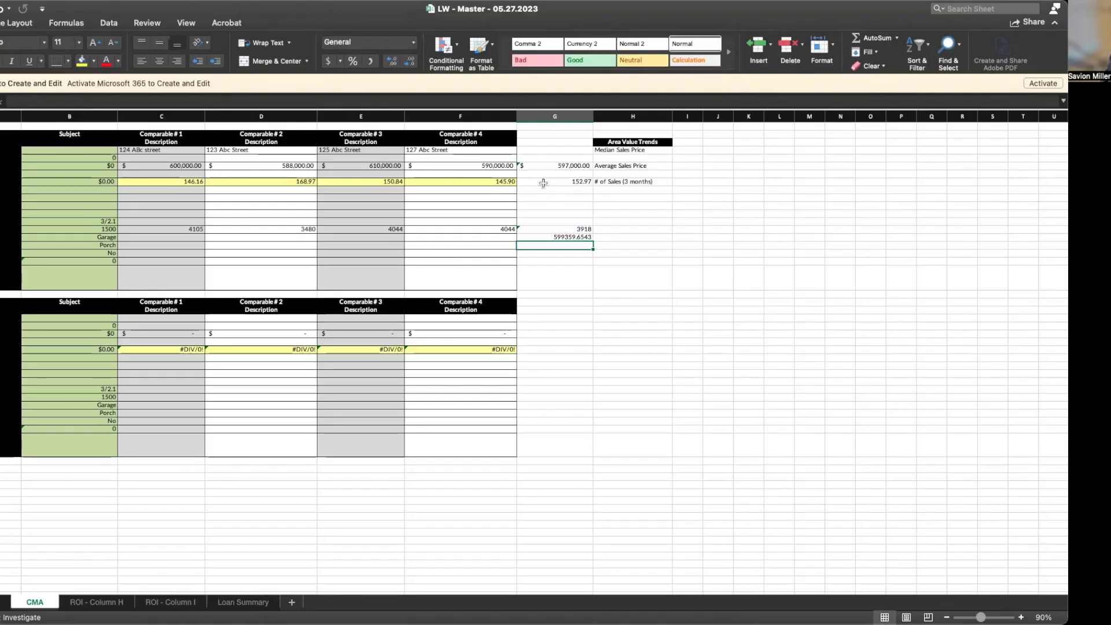
left_click(554, 237)
left_click(328, 62)
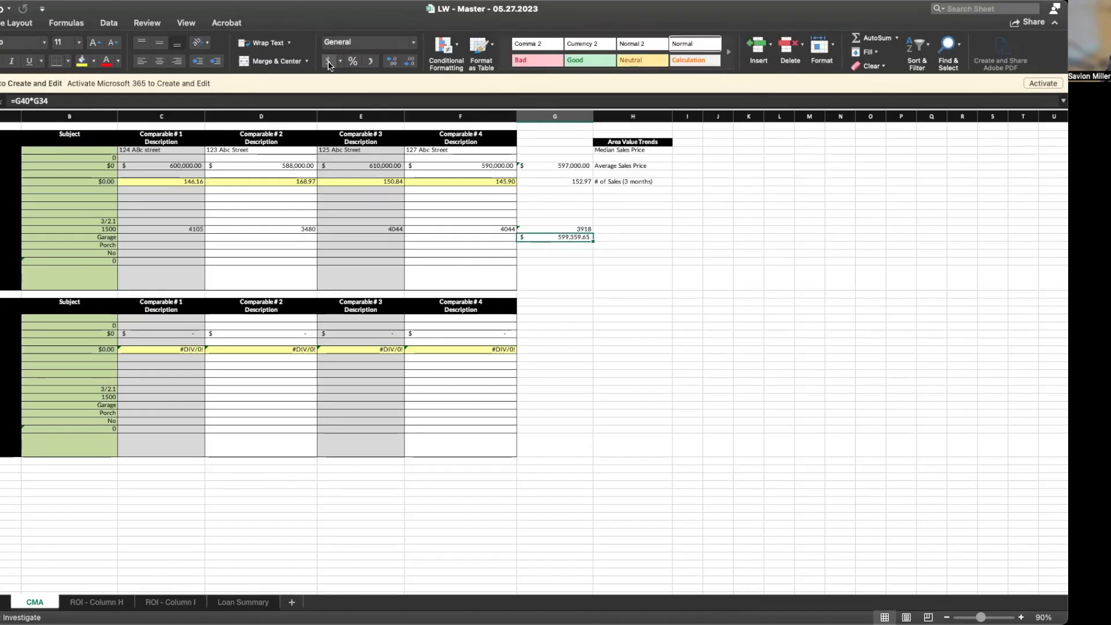
left_click(547, 253)
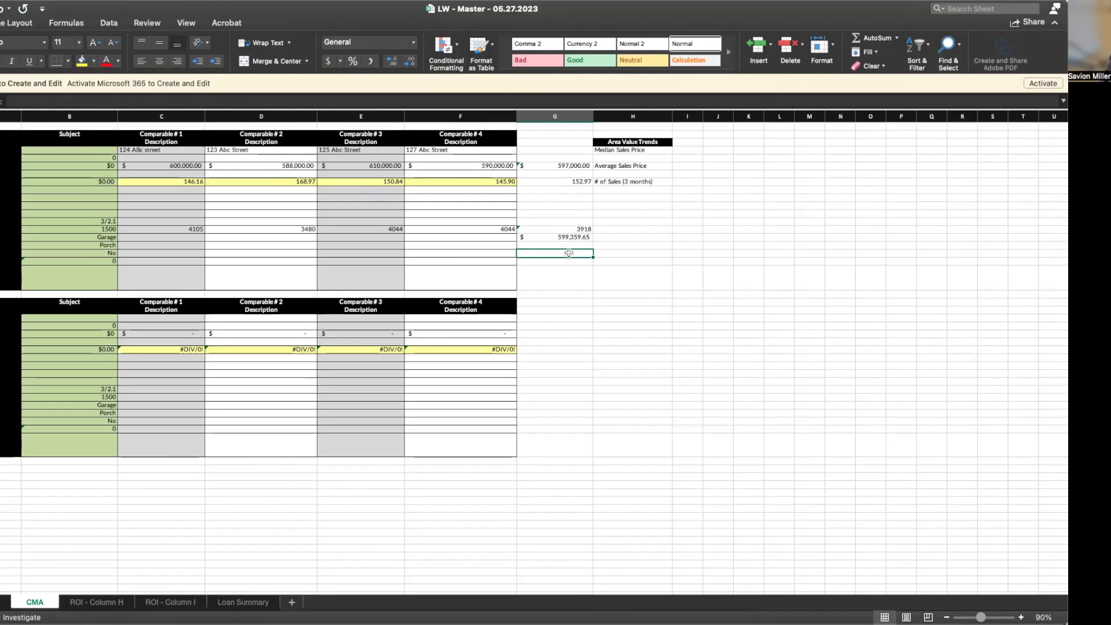
Enter =MEDIAN(C32:F32) under Median Sales Price to get $595,000.00 from the four comparables
type("=")
key("Escape")
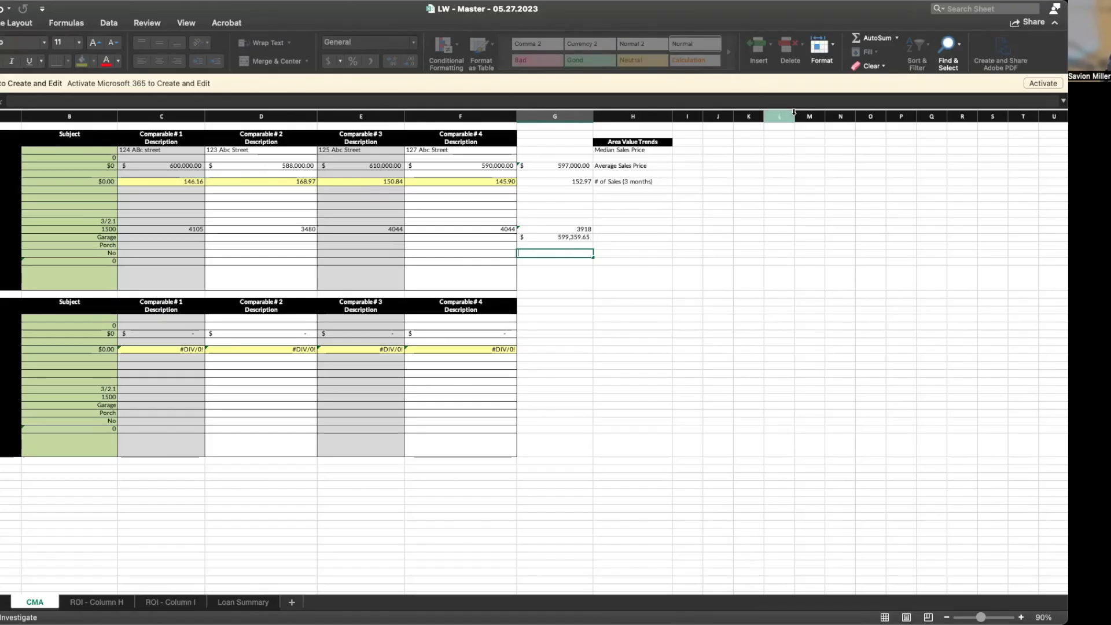
left_click(602, 157)
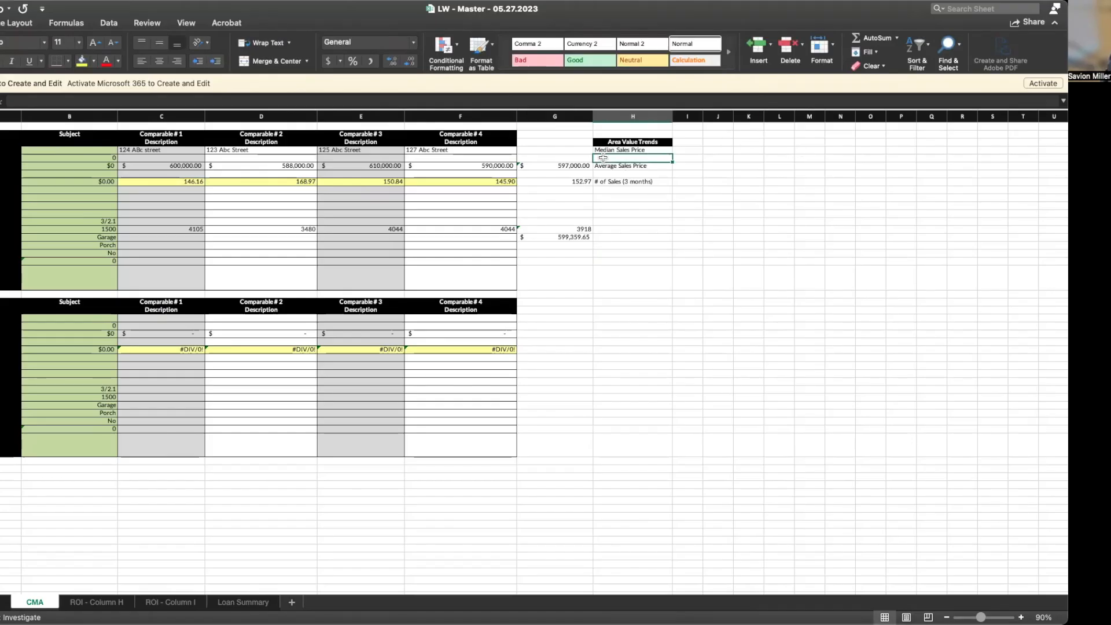
type("=,m")
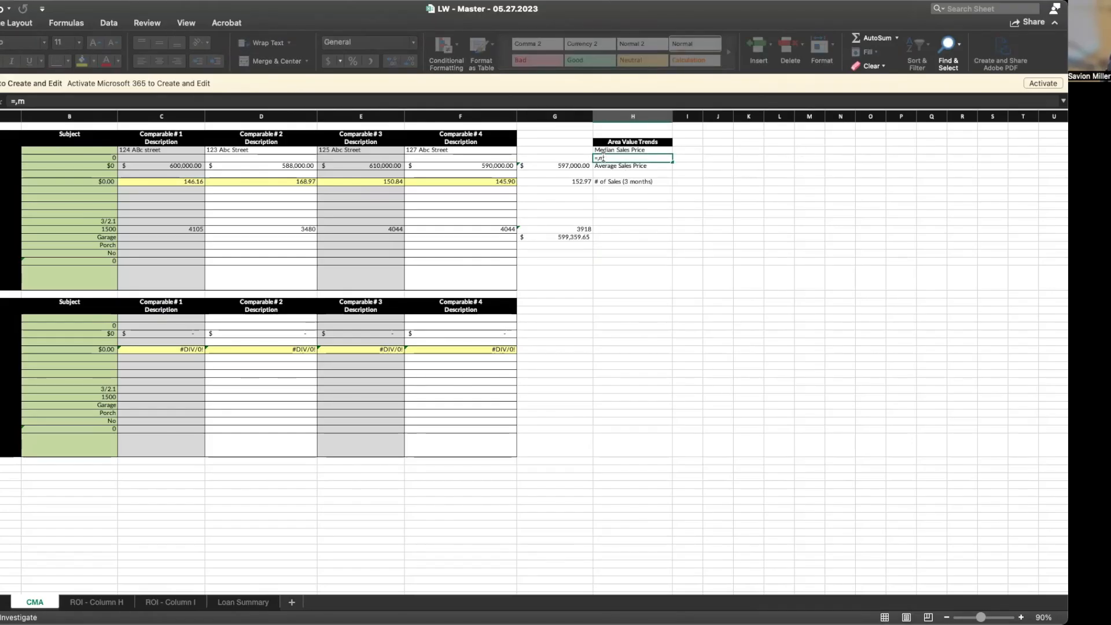
key("BackSpace")
key("BackSpace")
type("med")
key("Tab")
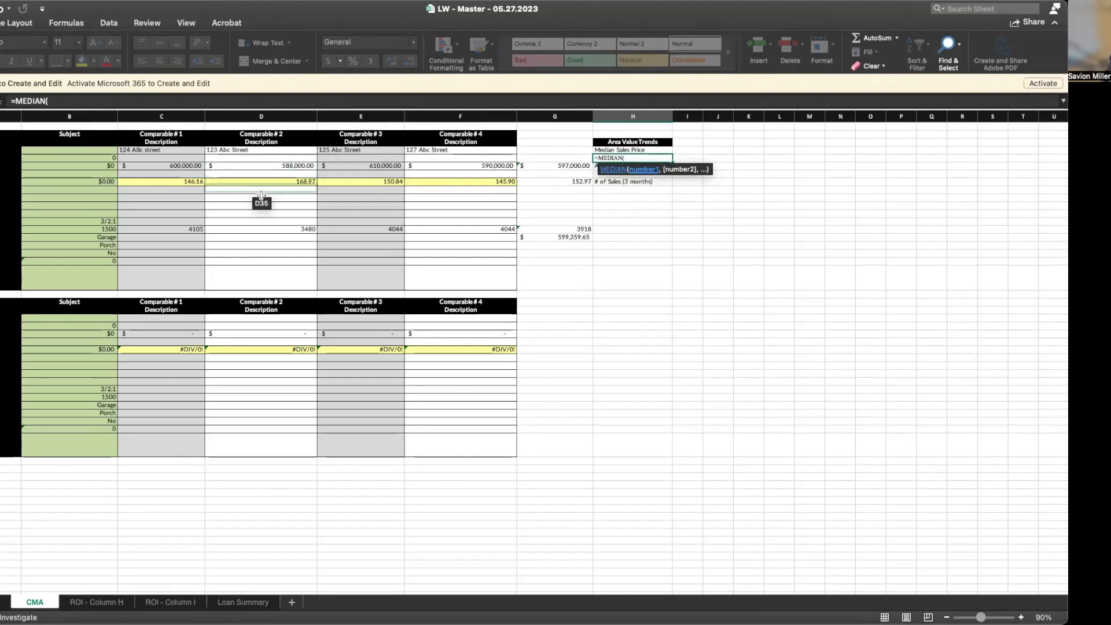
left_click(203, 166)
left_click_drag(202, 167, 431, 165)
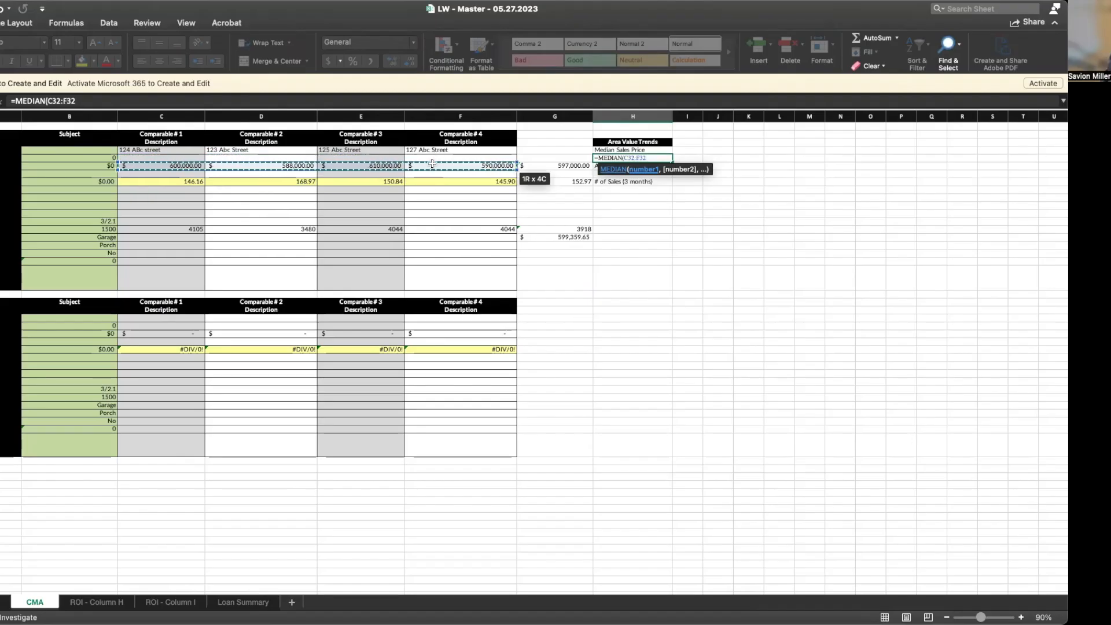
key("Return")
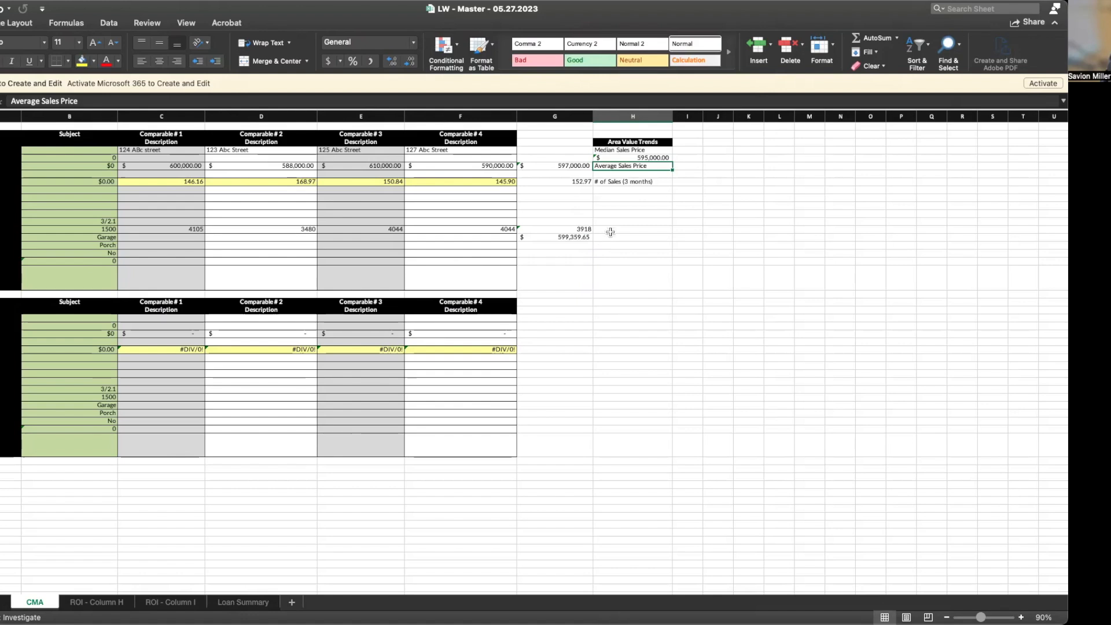
Enter =G41*20 in the cell below the $599,359.65 estimate
left_click(550, 244)
type("=")
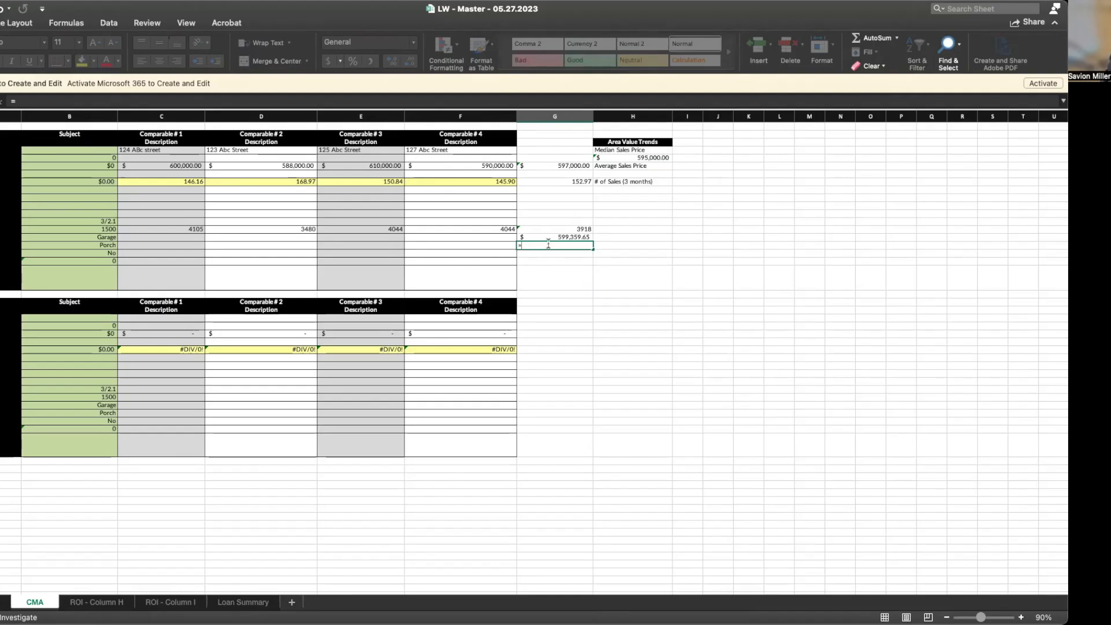
left_click(542, 238)
left_click(542, 238)
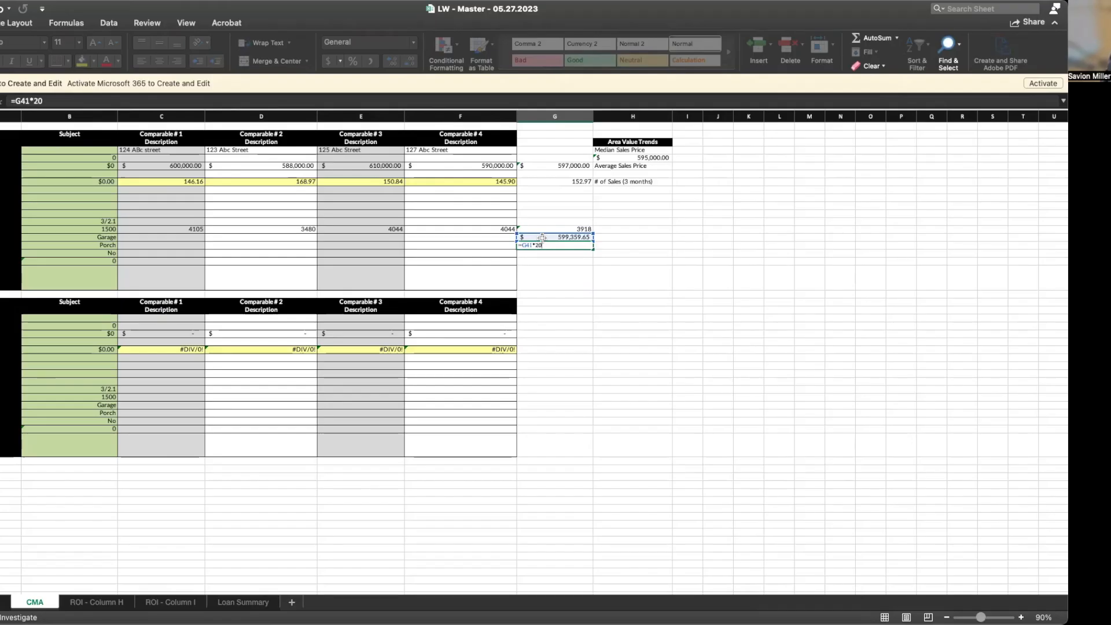
type("*20")
key("Return")
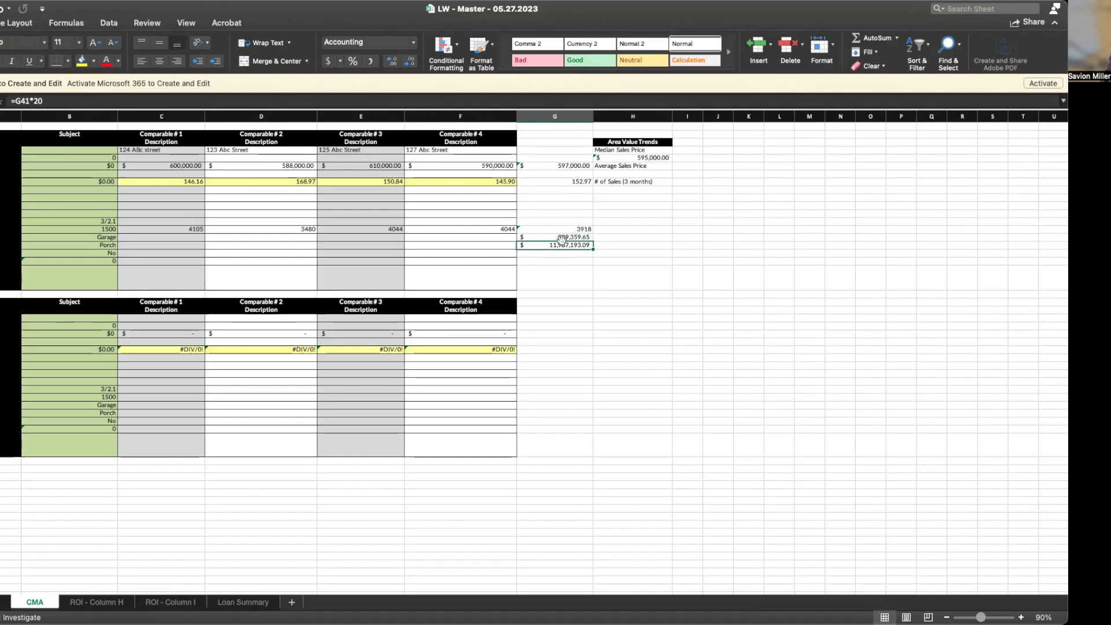
Correct the formula to =G41*.20 so it shows $119,871.93
left_click(555, 237)
left_click(553, 245)
left_click(58, 101)
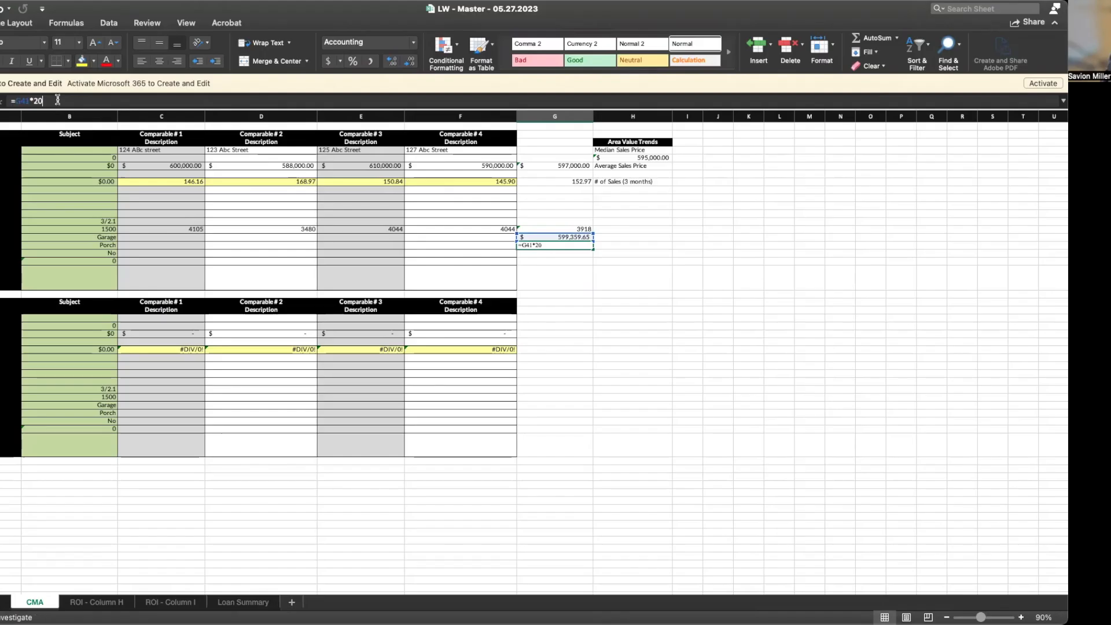
key("BackSpace")
key("BackSpace")
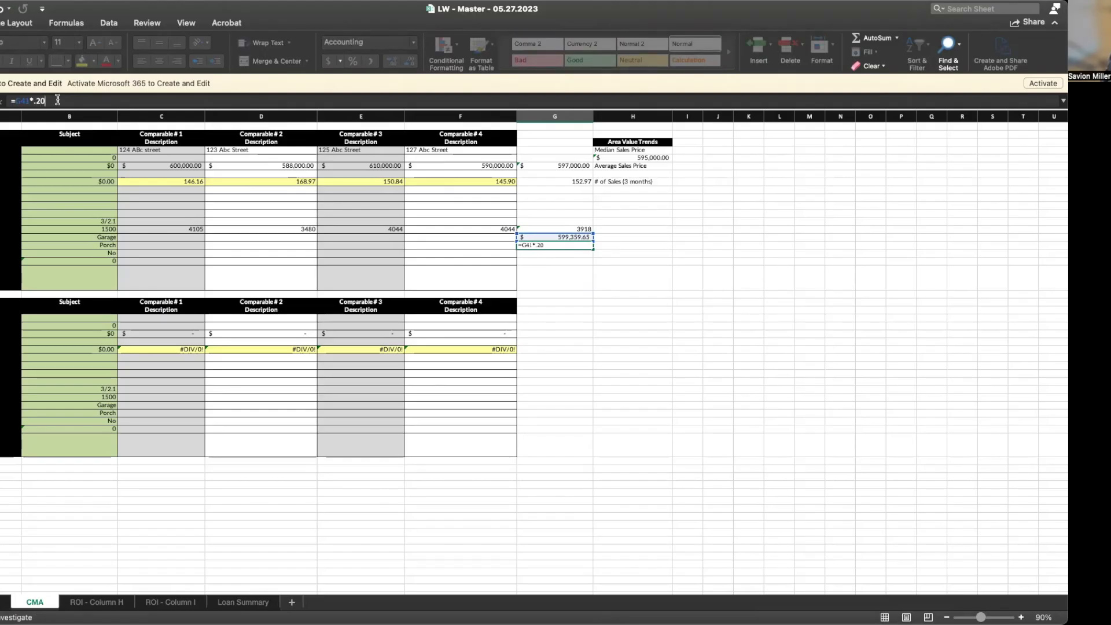
key("Return")
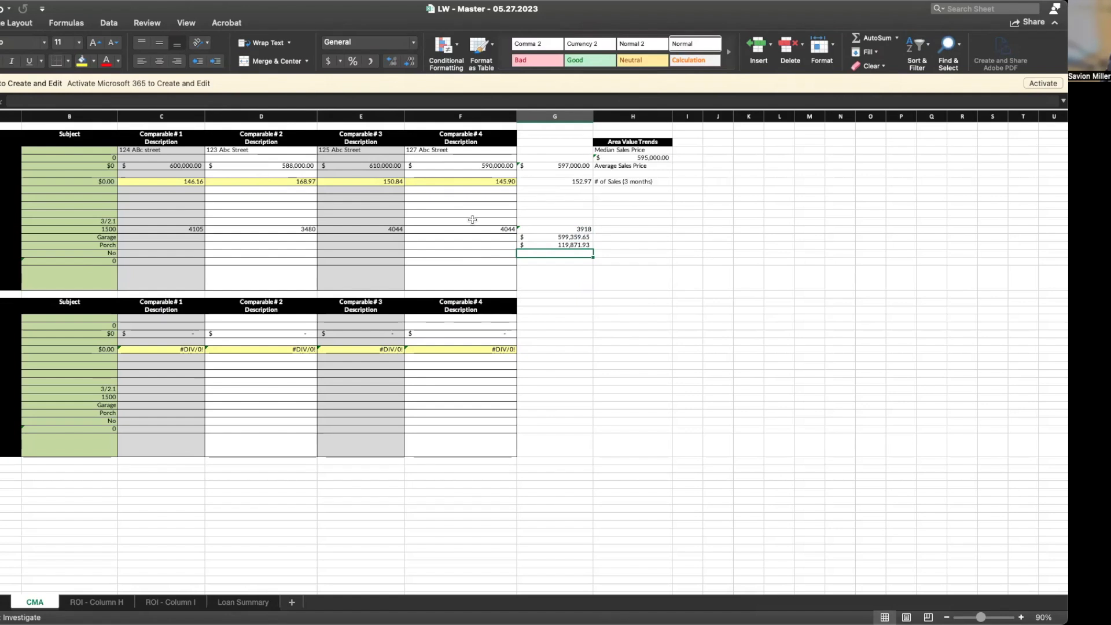
left_click(550, 245)
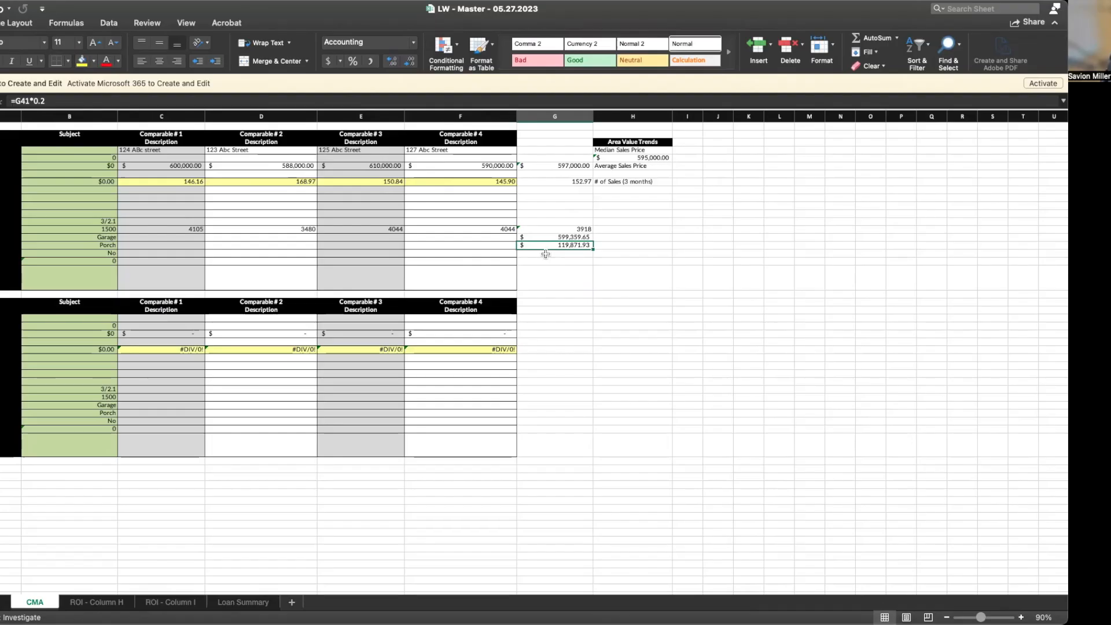
left_click(546, 254)
Enter =.15*G41 in G43 to show $89,903.95, fifteen percent of the estimate
type("=")
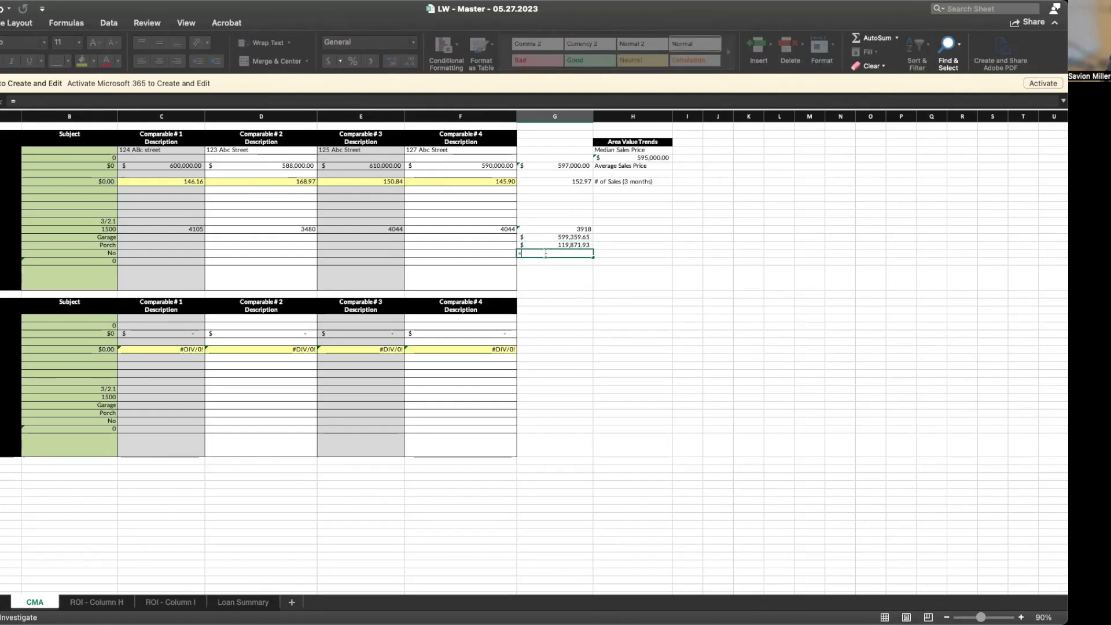
type(".15")
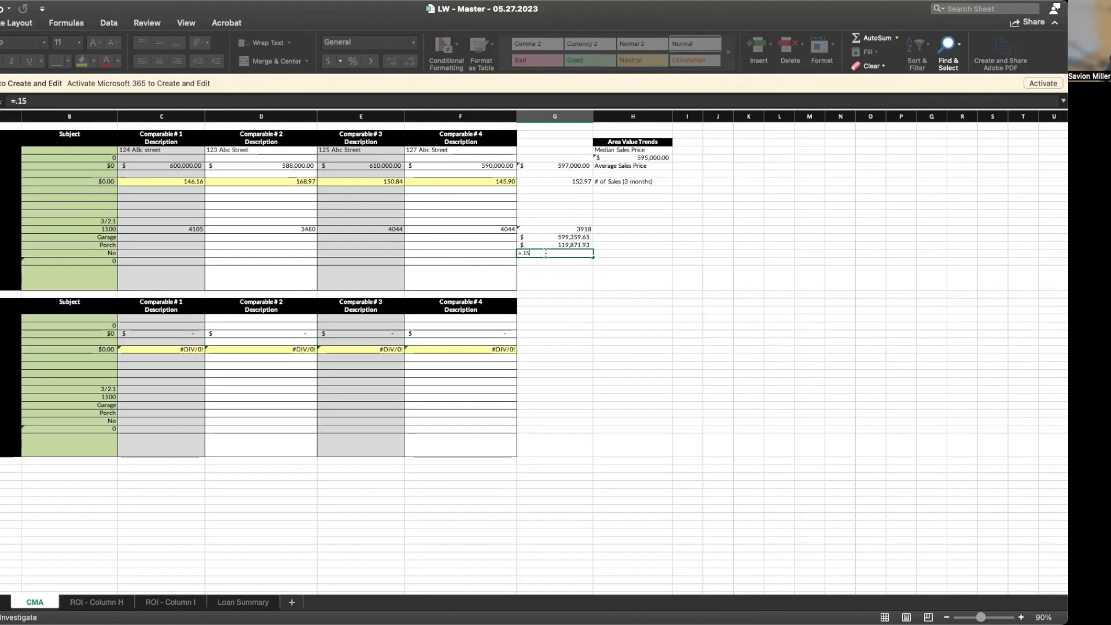
type("*")
left_click(564, 237)
key("Return")
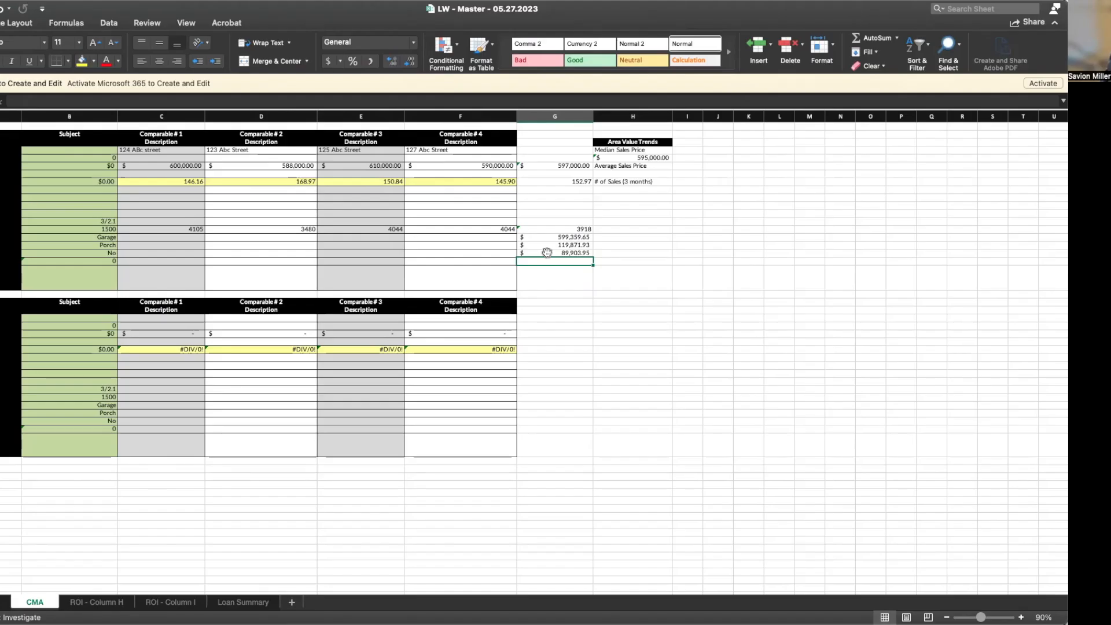
left_click(547, 253)
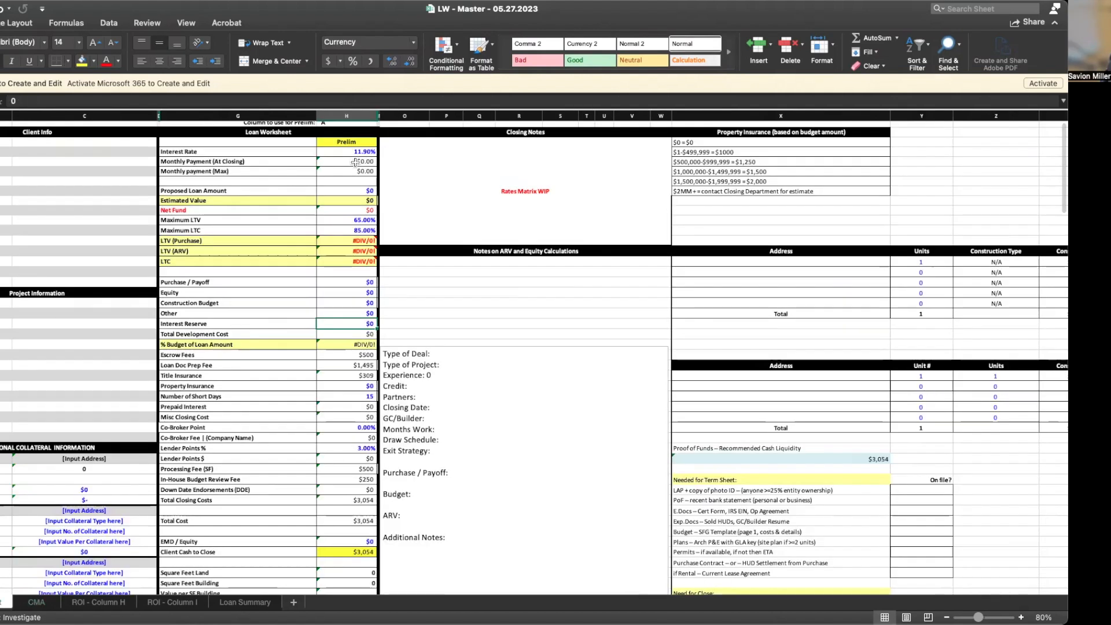
Set the Loan Worksheet's Interest Rate to 9.75% and Estimated Value to $60,000
left_click(335, 152)
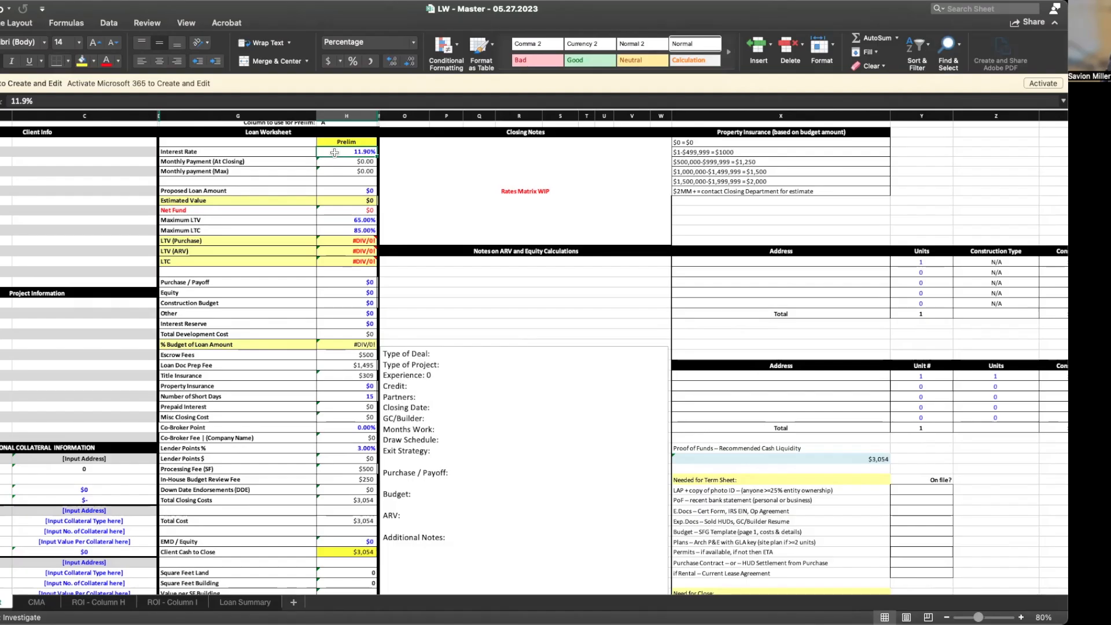
type("9.75")
key("Return")
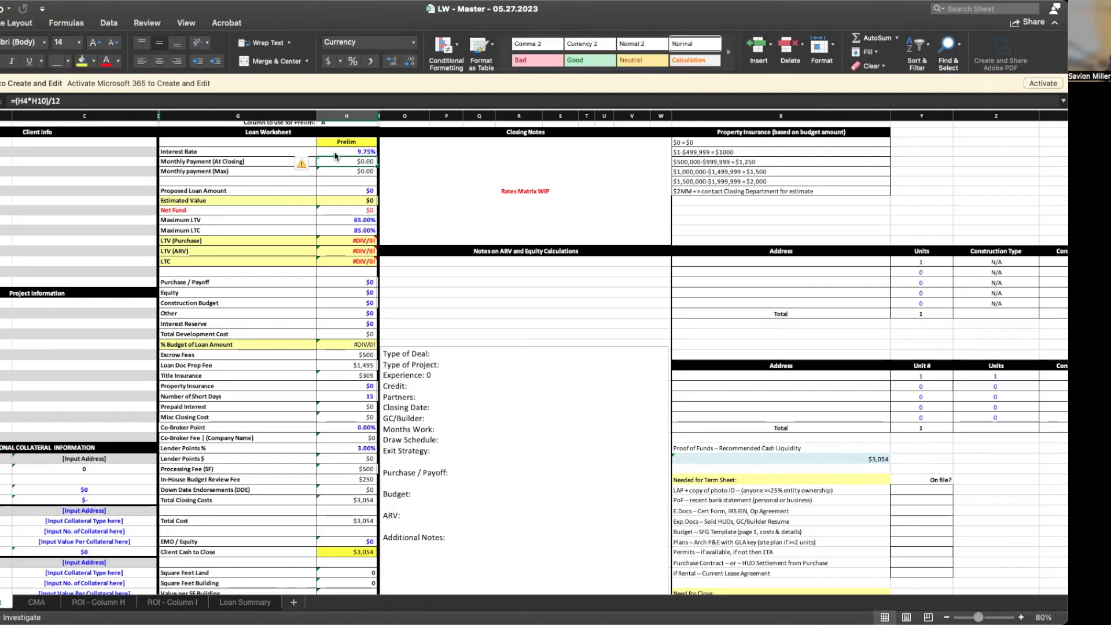
left_click(346, 190)
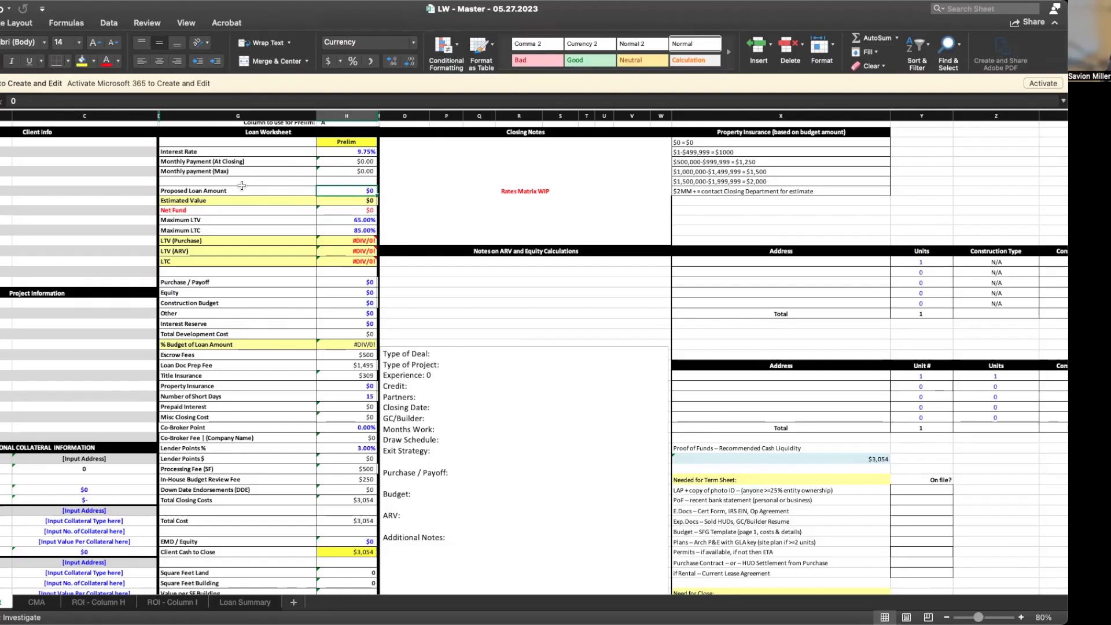
left_click(348, 202)
type("6")
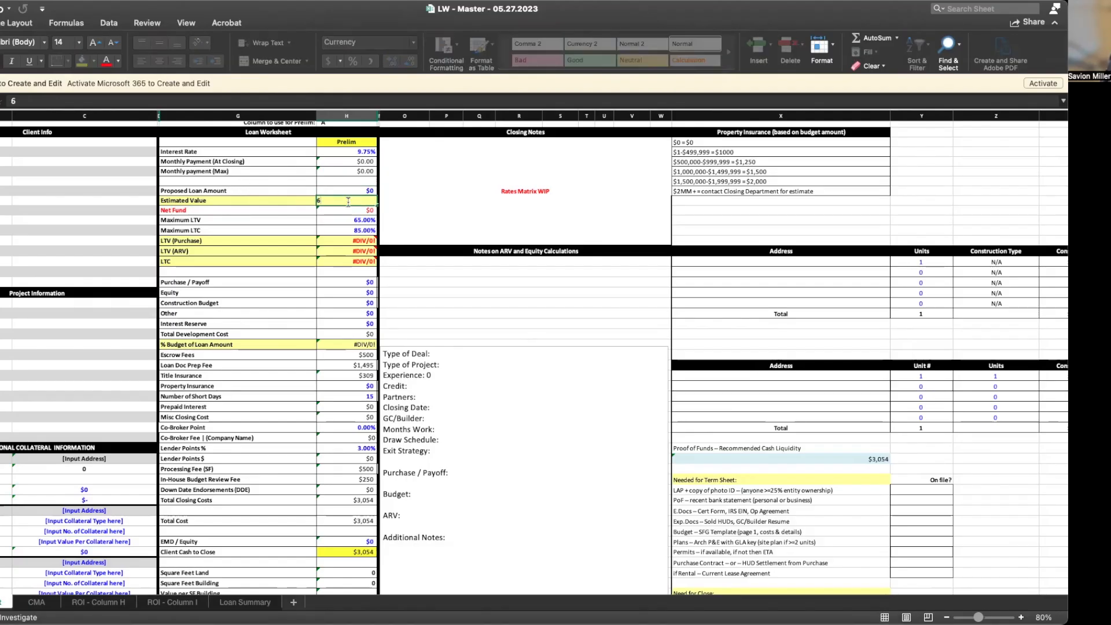
type("0000")
key("Return")
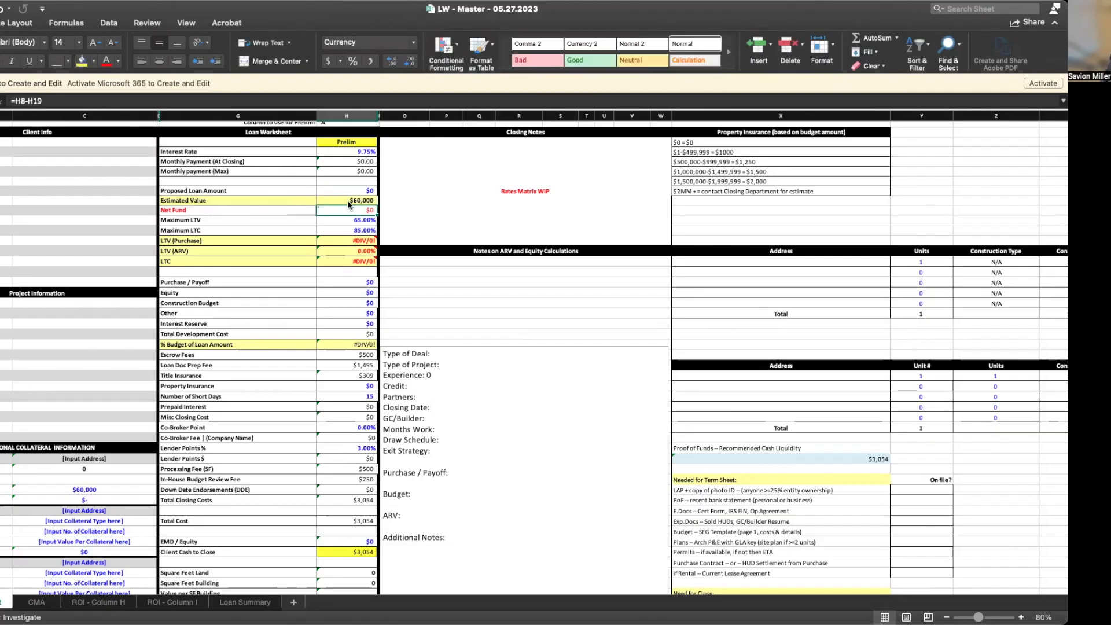
Set Equity to $90,000 and go back to the CMA comparables sheet
left_click(338, 292)
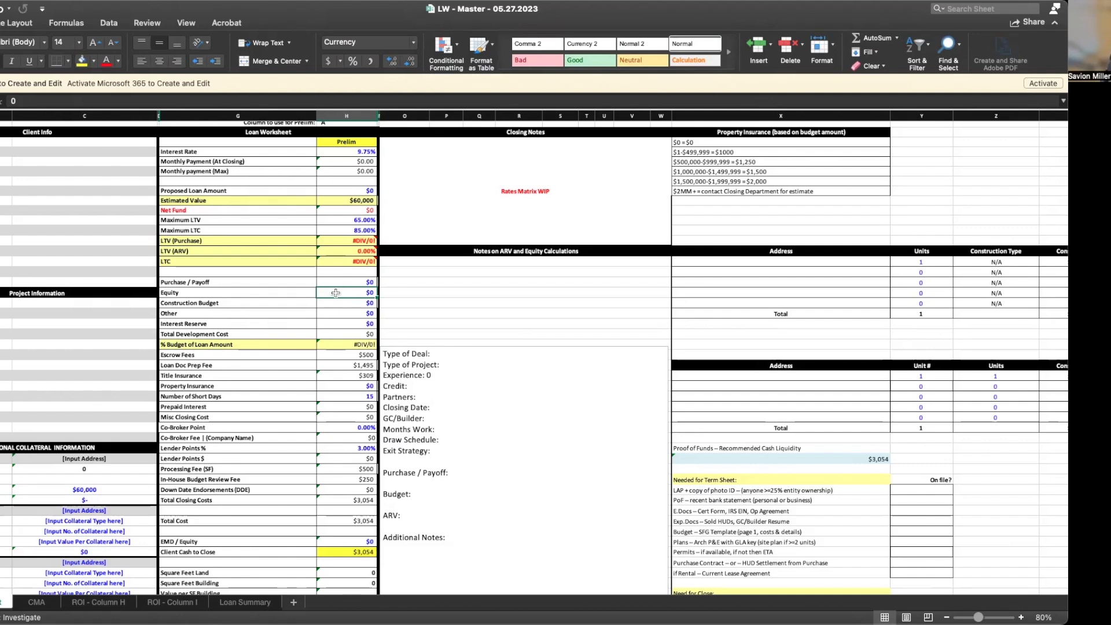
type("90000")
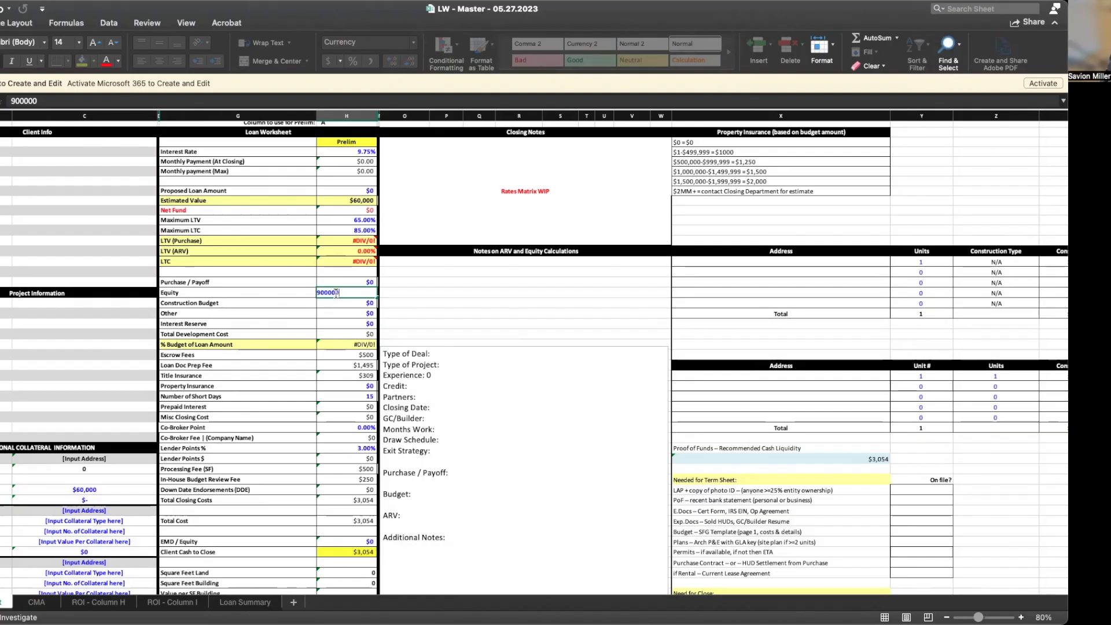
key("Return")
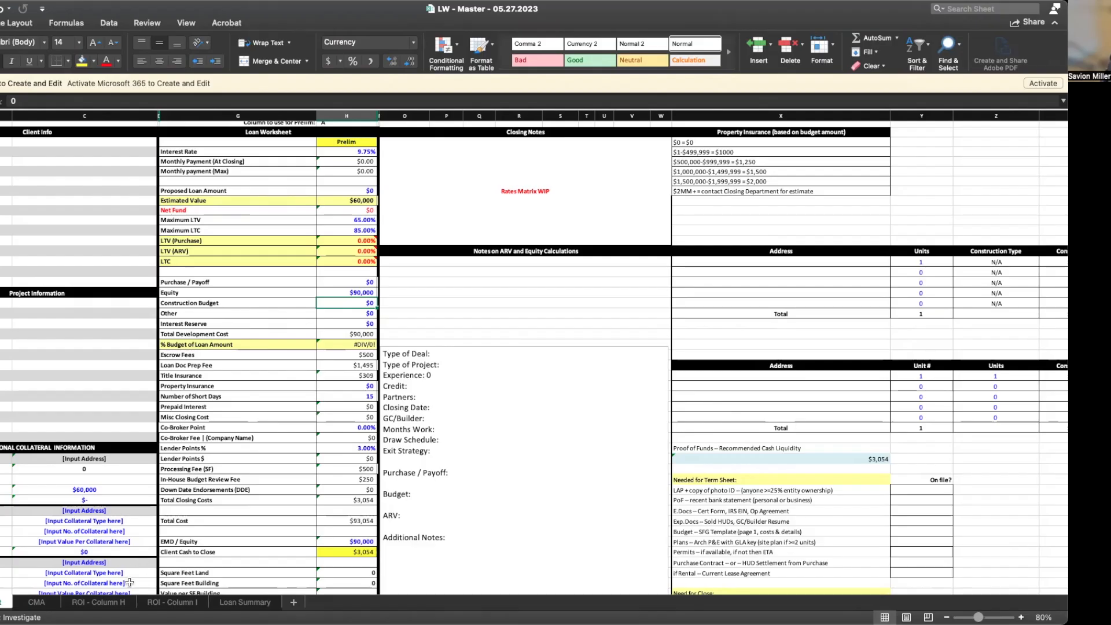
left_click(36, 603)
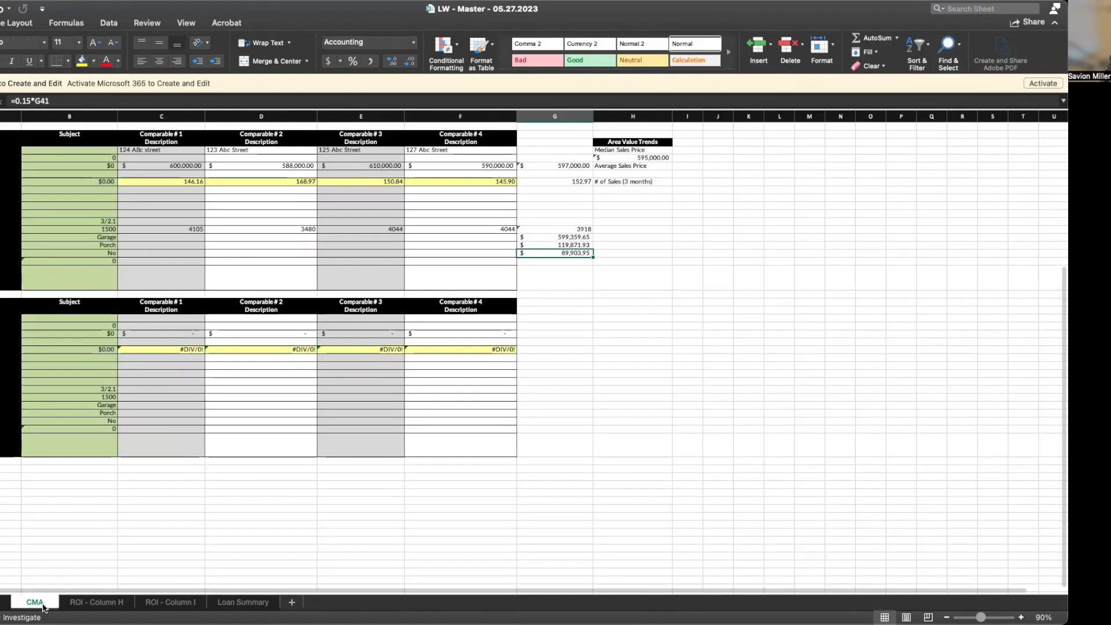
On the Loan Worksheet, set Construction Budget to =4000*110, giving $440,000
left_click(3, 603)
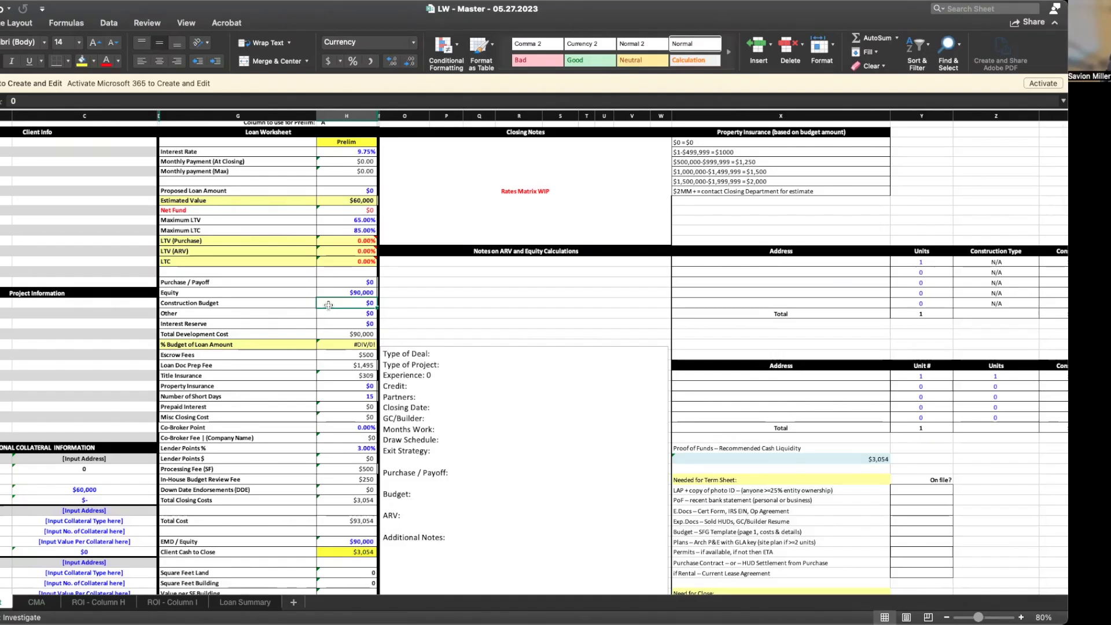
type("=4")
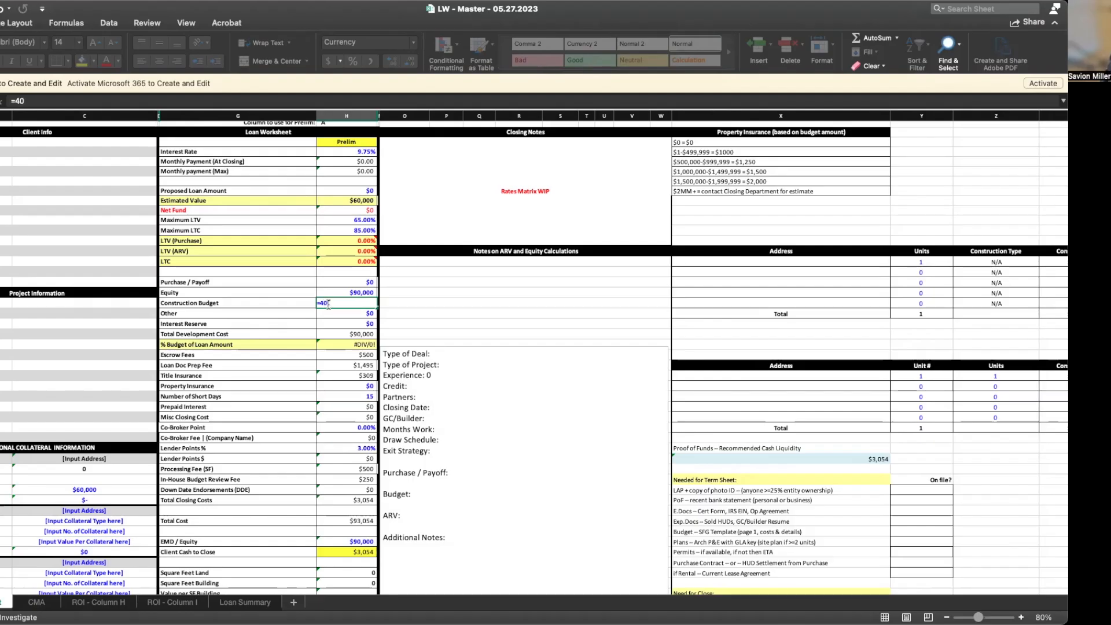
type("00*115")
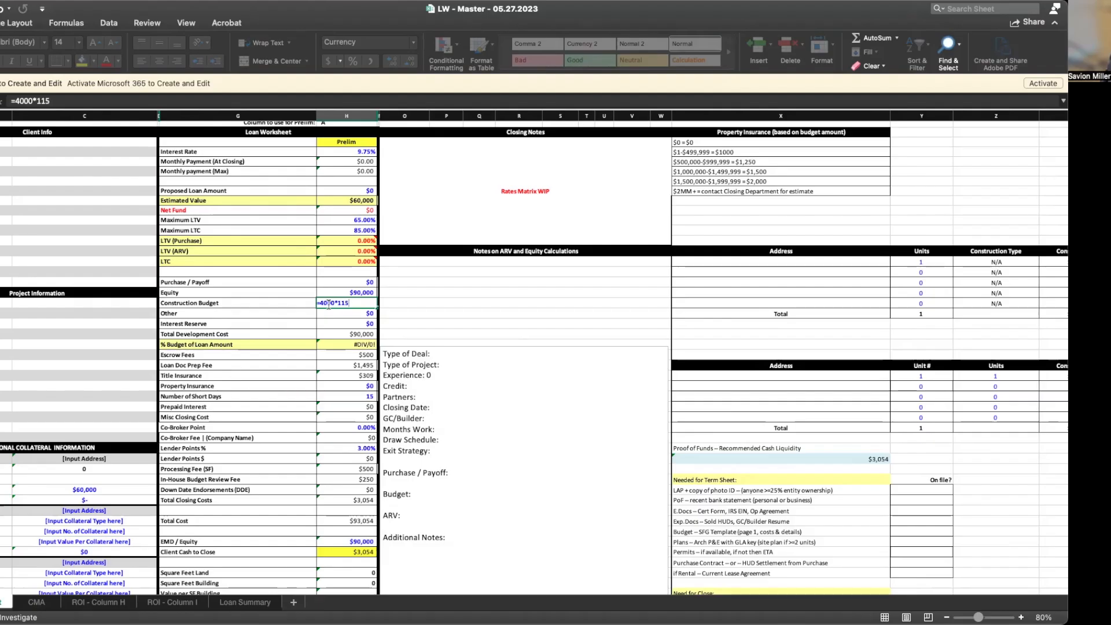
key("Return")
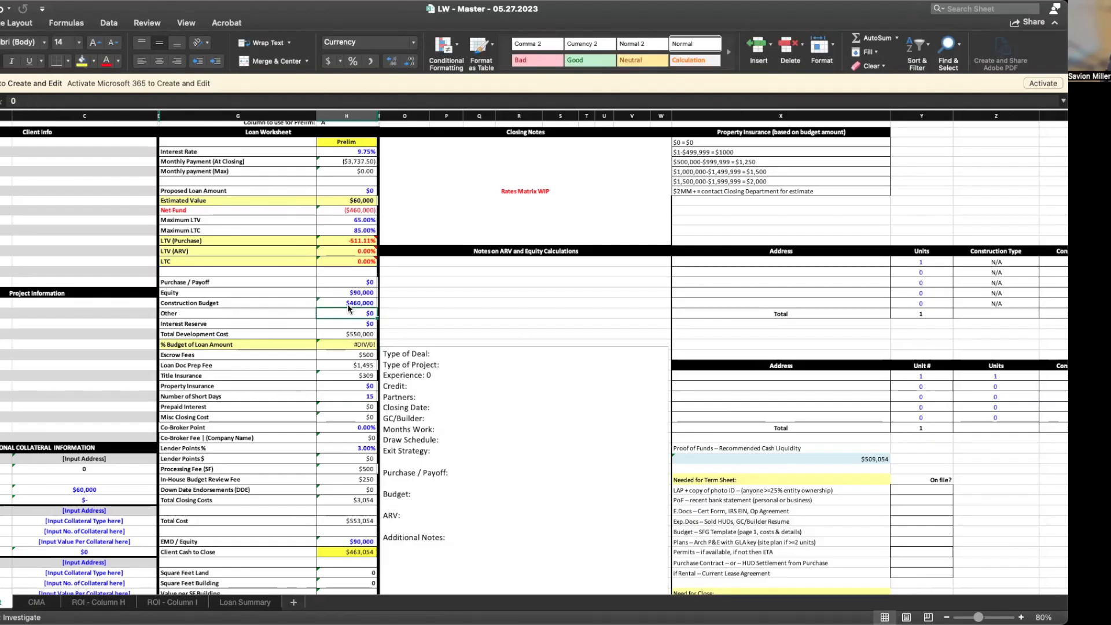
left_click(356, 304)
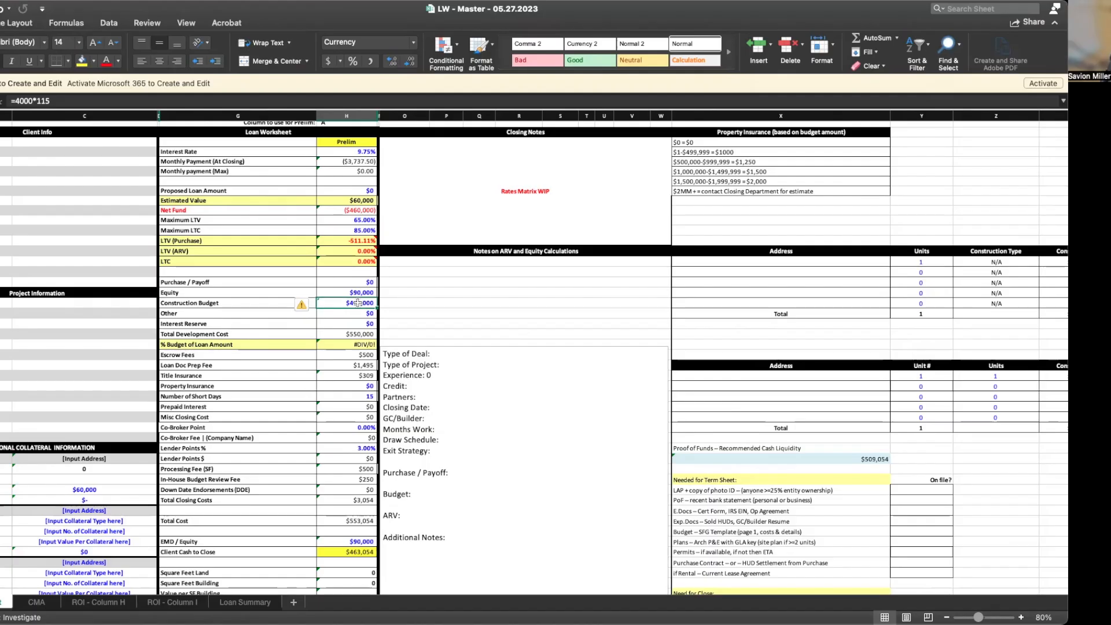
left_click(69, 101)
key("BackSpace")
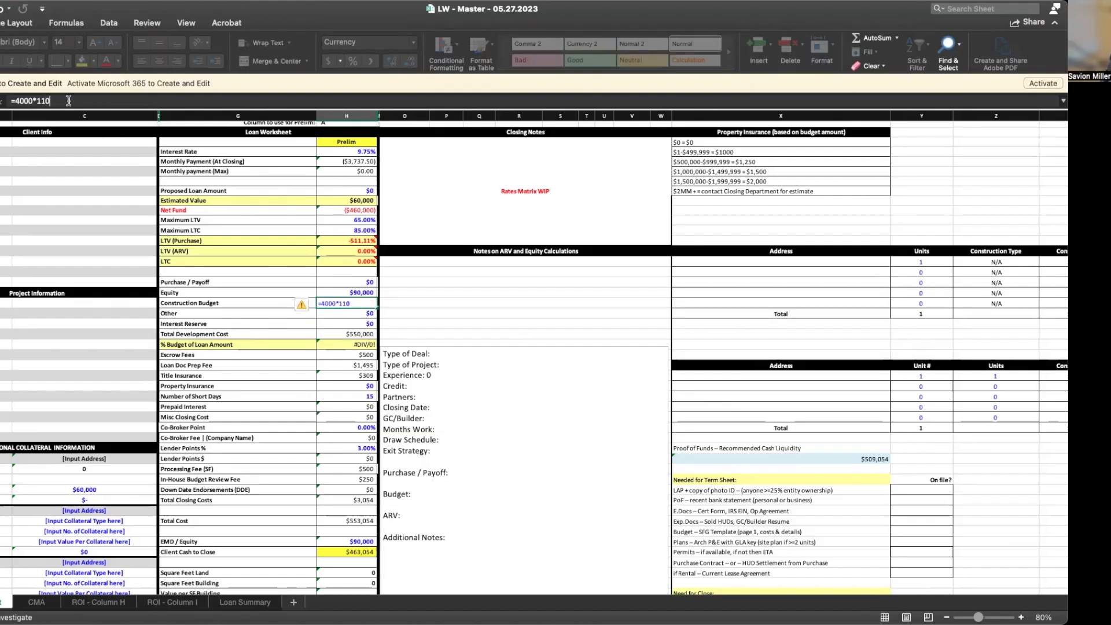
type("0")
key("Return")
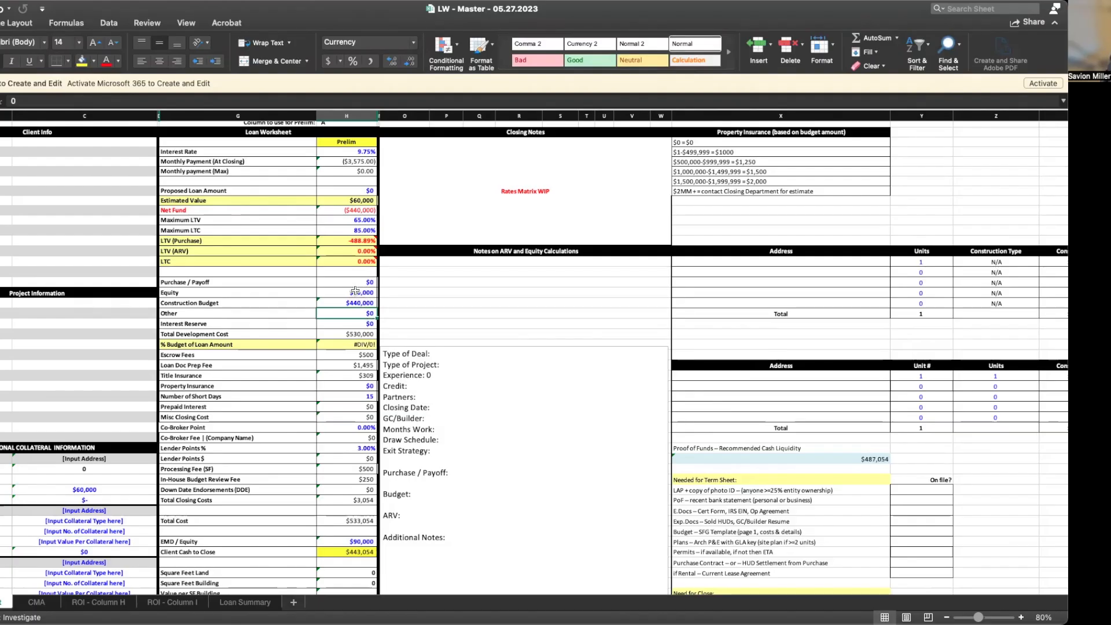
Set Estimated Value to $600,000 and Lender Points to 1.25%
left_click(349, 199)
left_click(81, 102)
type("00")
key("Return")
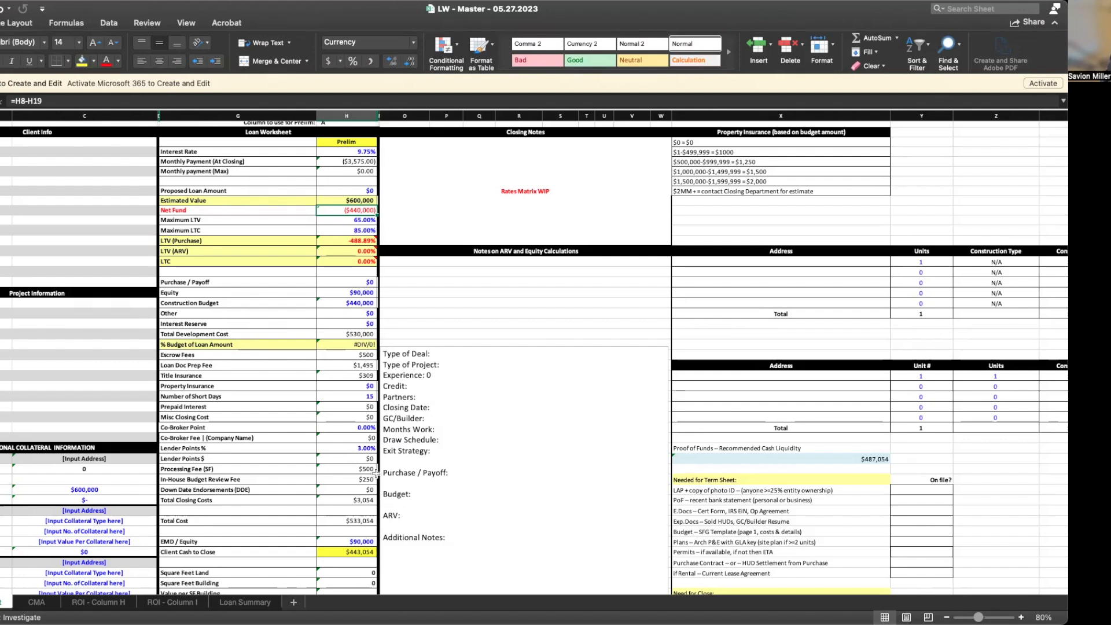
left_click(345, 450)
type("1.2")
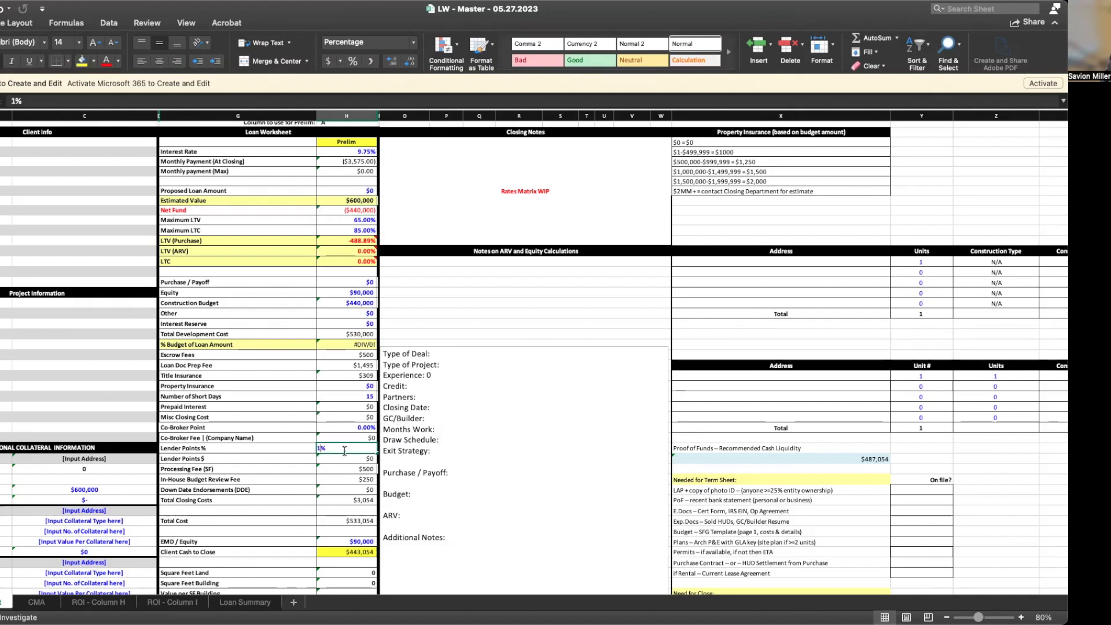
type("5")
key("Return")
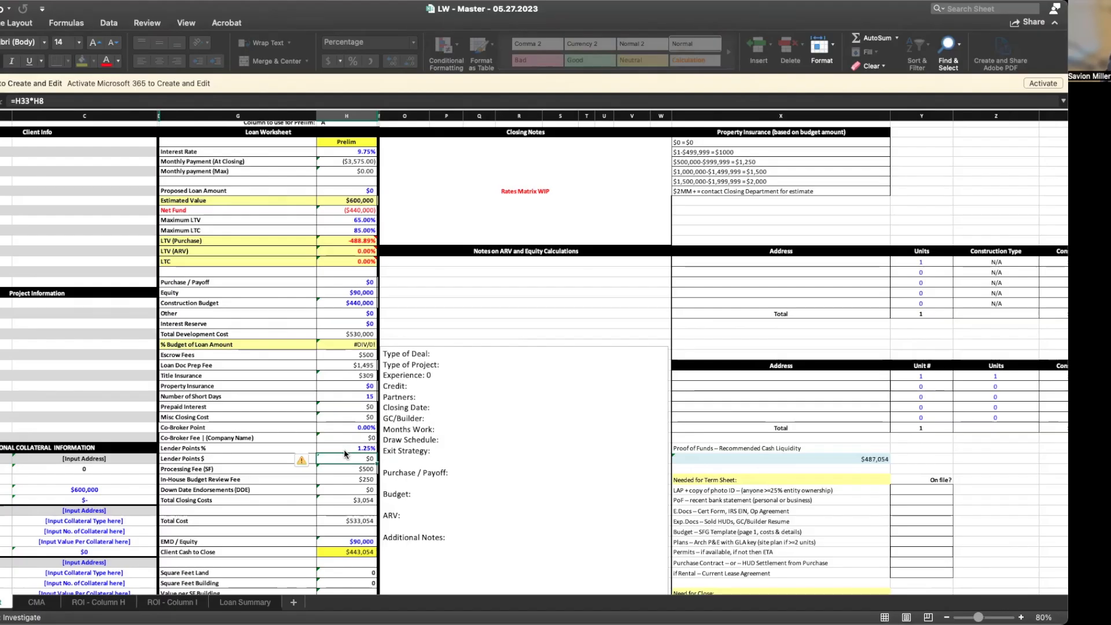
left_click(347, 386)
Set Property Insurance to $1,000 and Maximum LTC to 90%
type("1000")
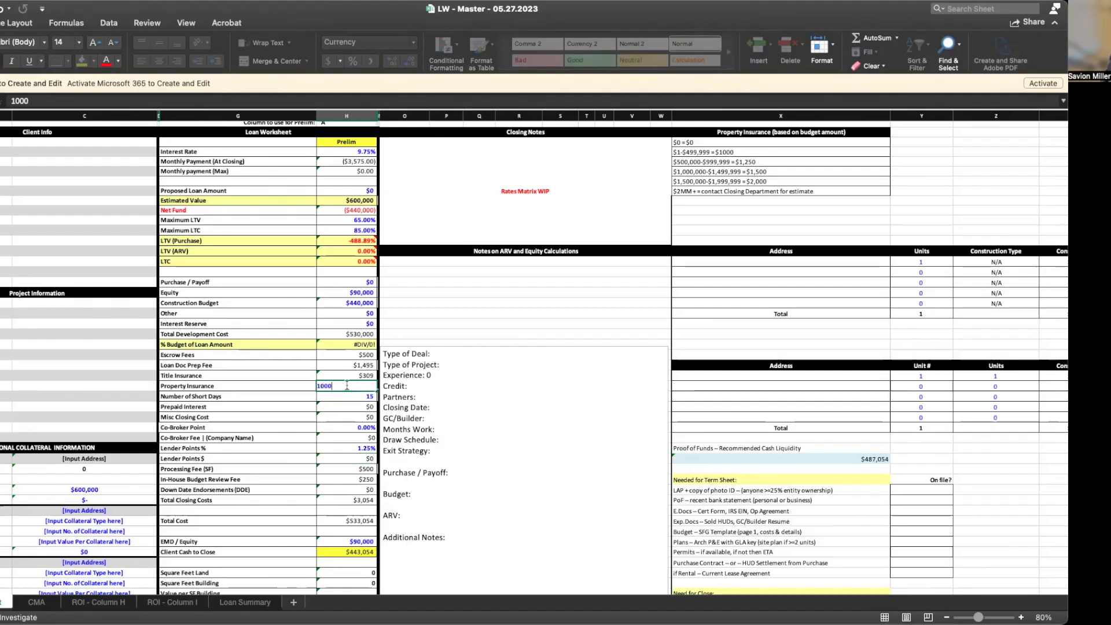
key("Return")
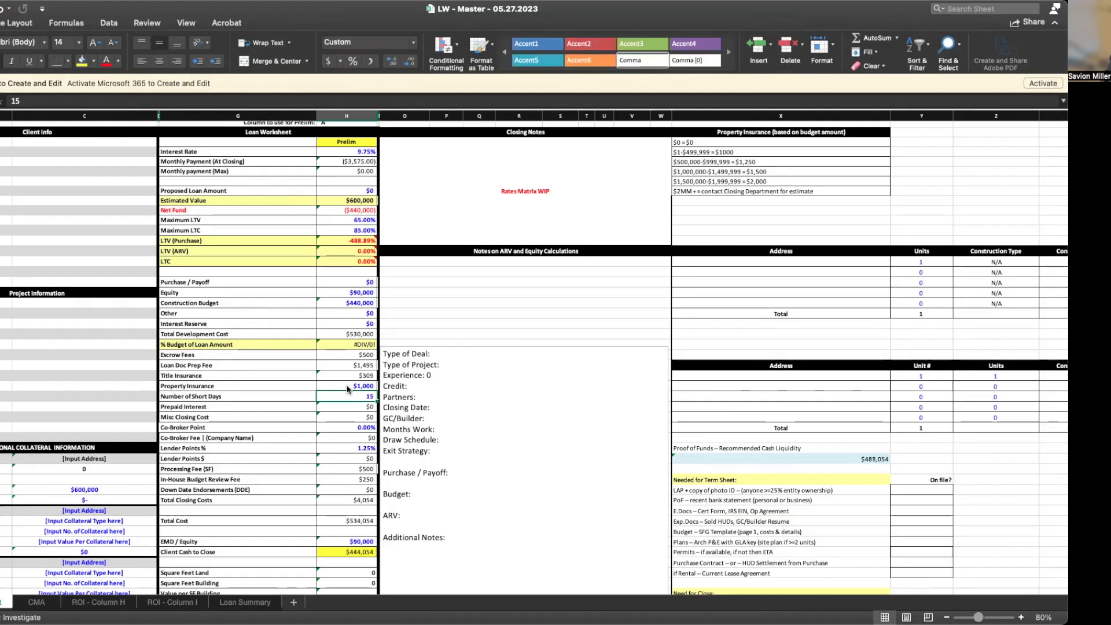
left_click(352, 231)
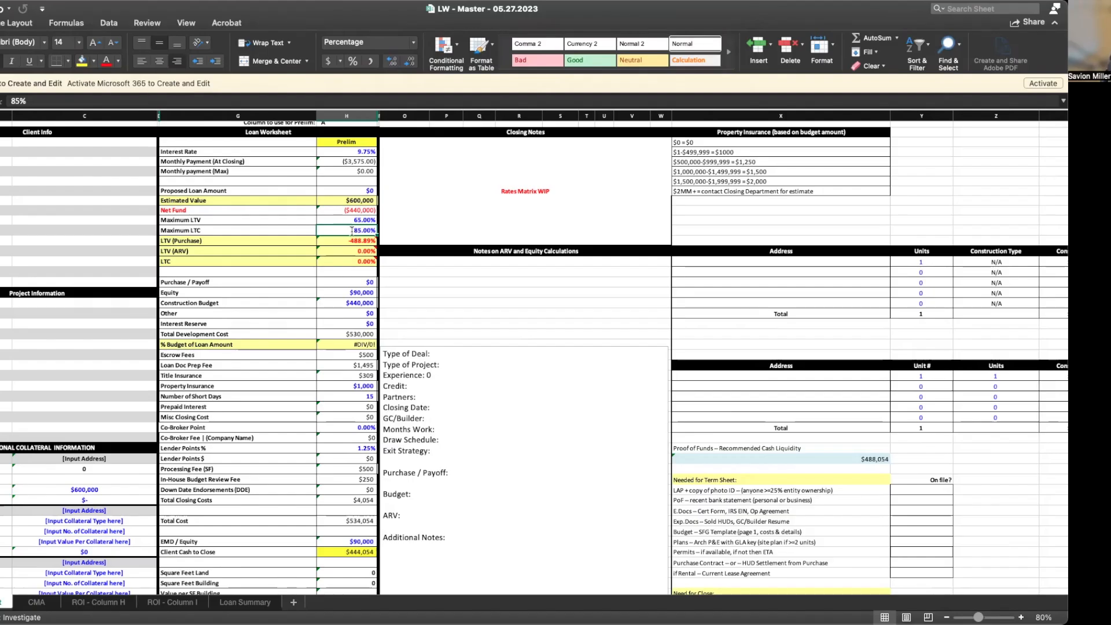
type("90")
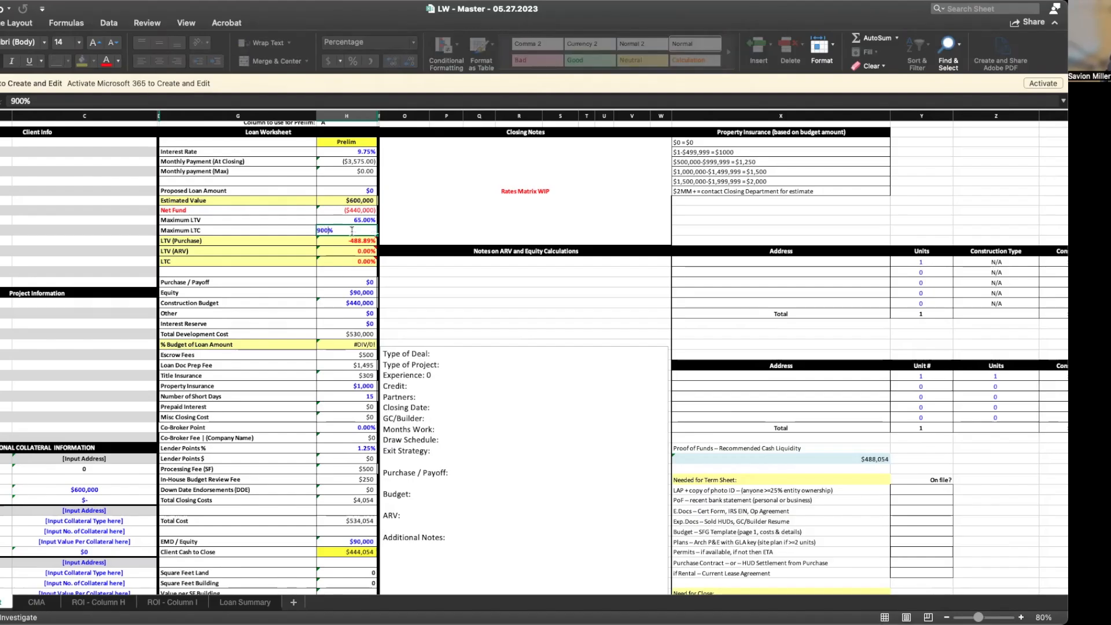
key("Return")
Change Maximum LTV from 65% to 70%
left_click(343, 221)
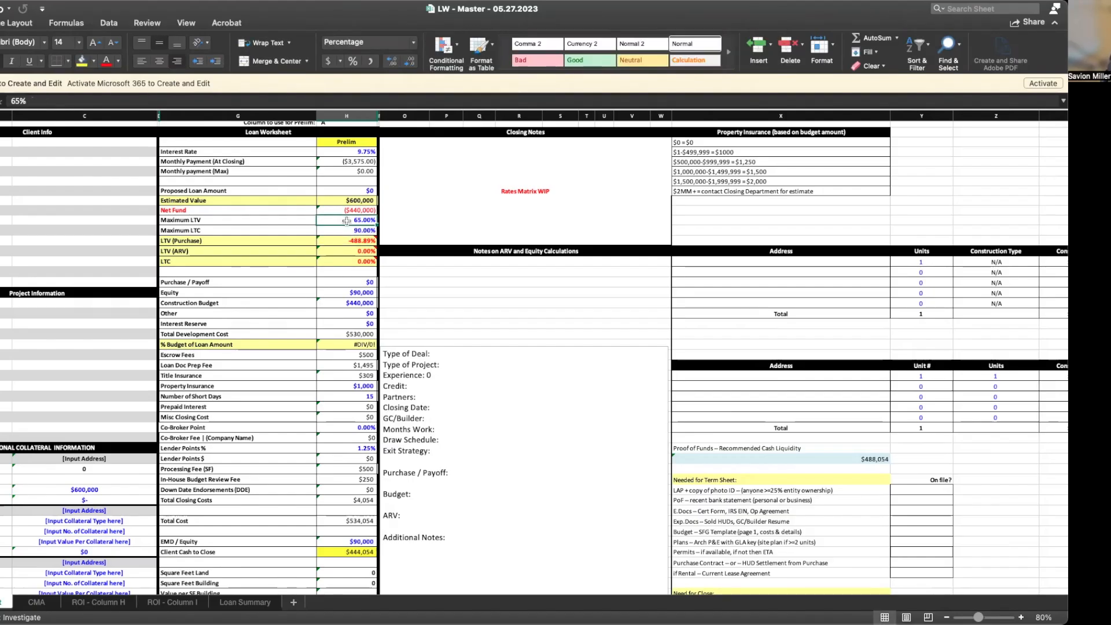
left_click(20, 102)
key("BackSpace")
key("BackSpace")
type("700")
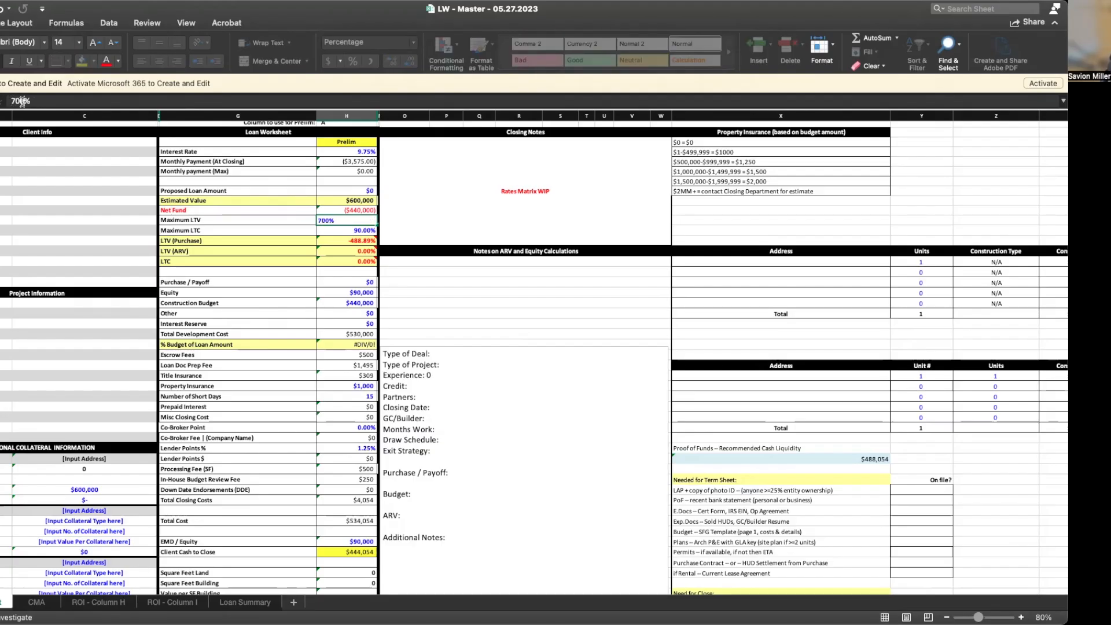
key("BackSpace")
key("Return")
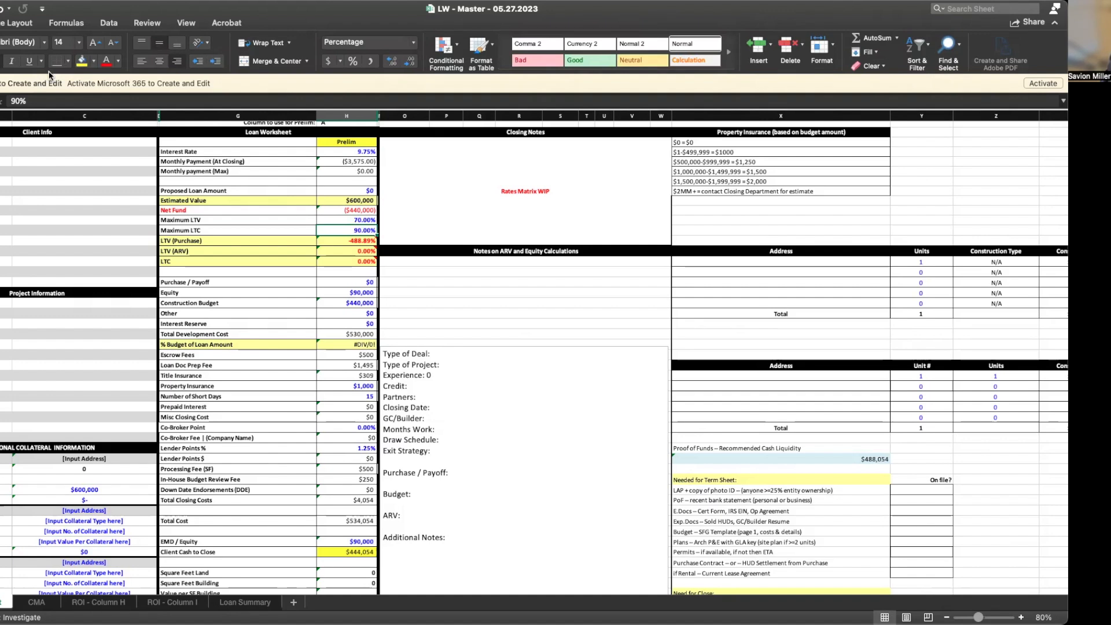
left_click(341, 188)
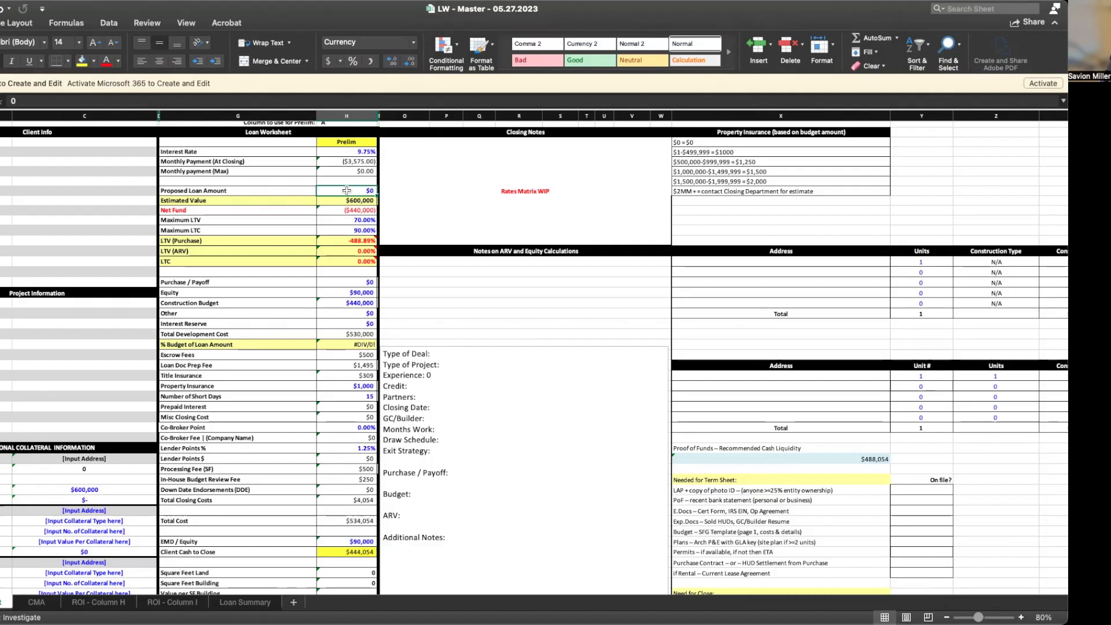
Make Proposed Loan Amount =H11*H9 (Maximum LTV × Estimated Value), giving $420,000
type("=")
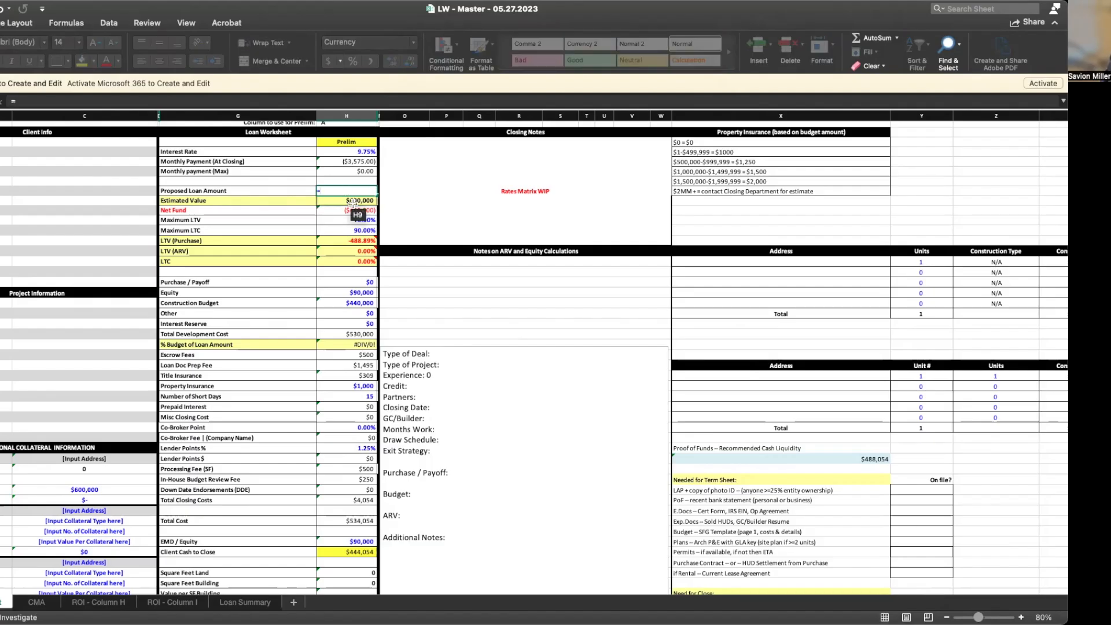
left_click(335, 223)
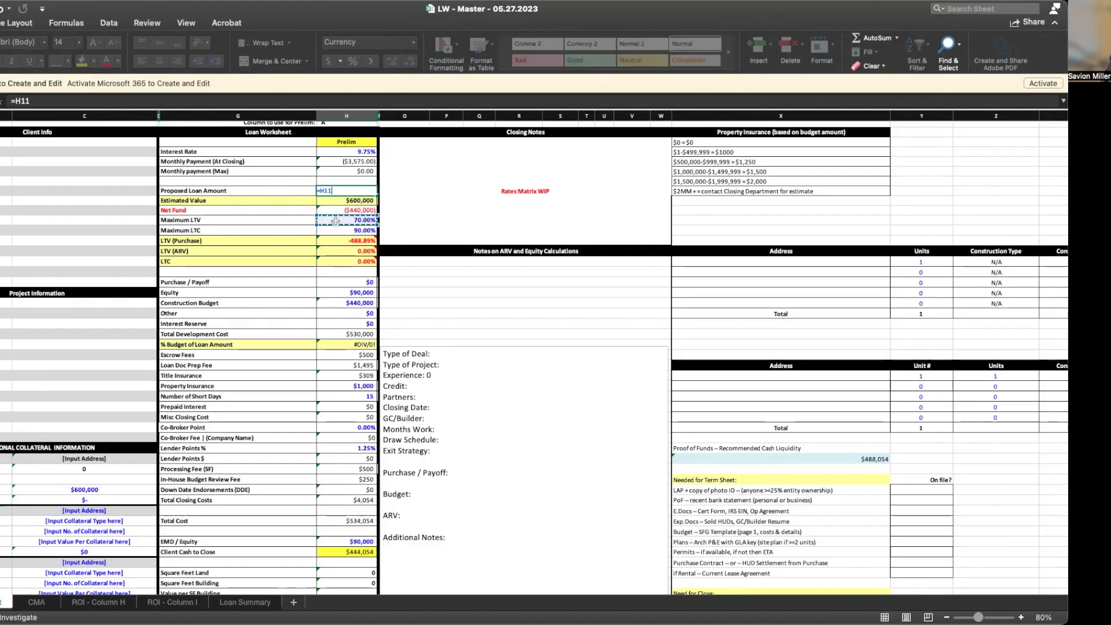
type("*")
left_click(347, 200)
key("Return")
mouse_move(360, 263)
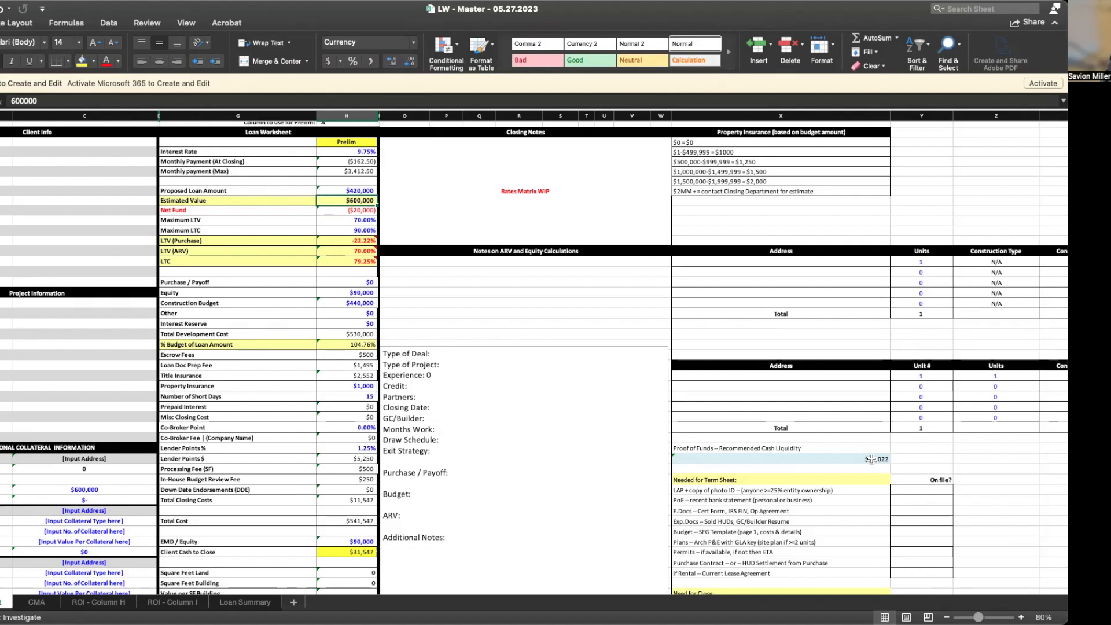
scroll(781, 508, "down", 1)
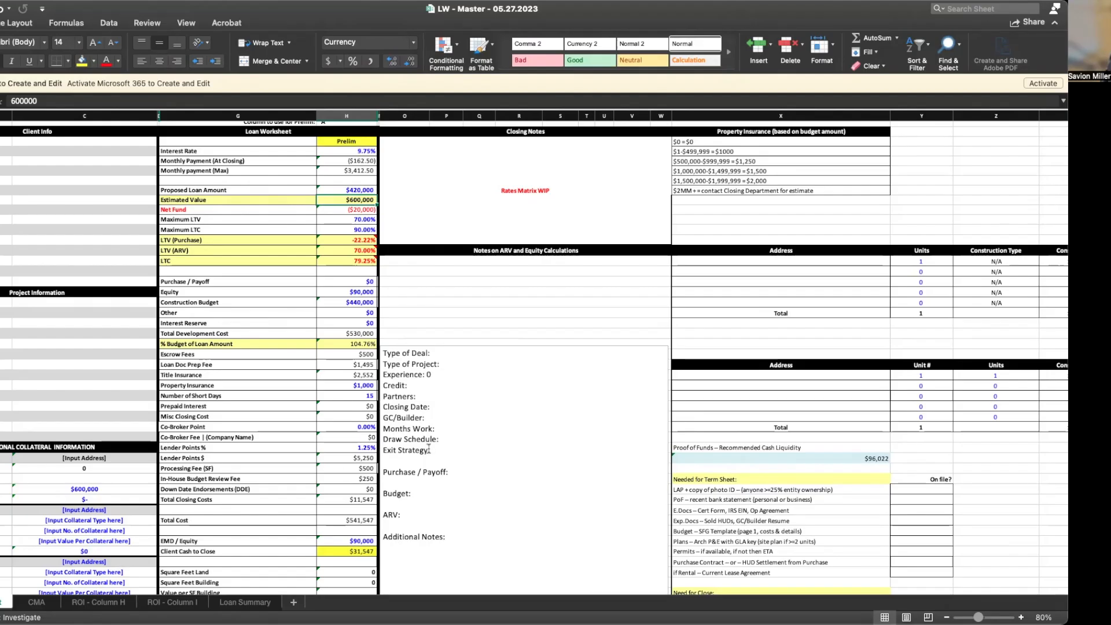
On ROI - Column H, add the Loan Worksheet's Equity (H18) to the linked cash-to-close amount, making 121,547
left_click(114, 605)
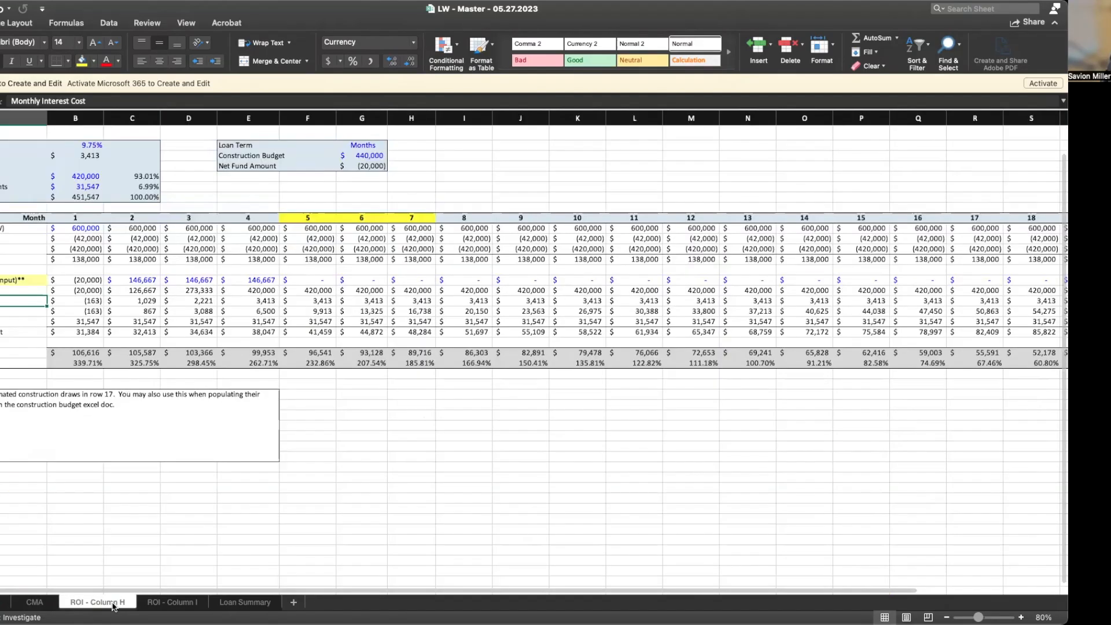
left_click(174, 602)
left_click(112, 602)
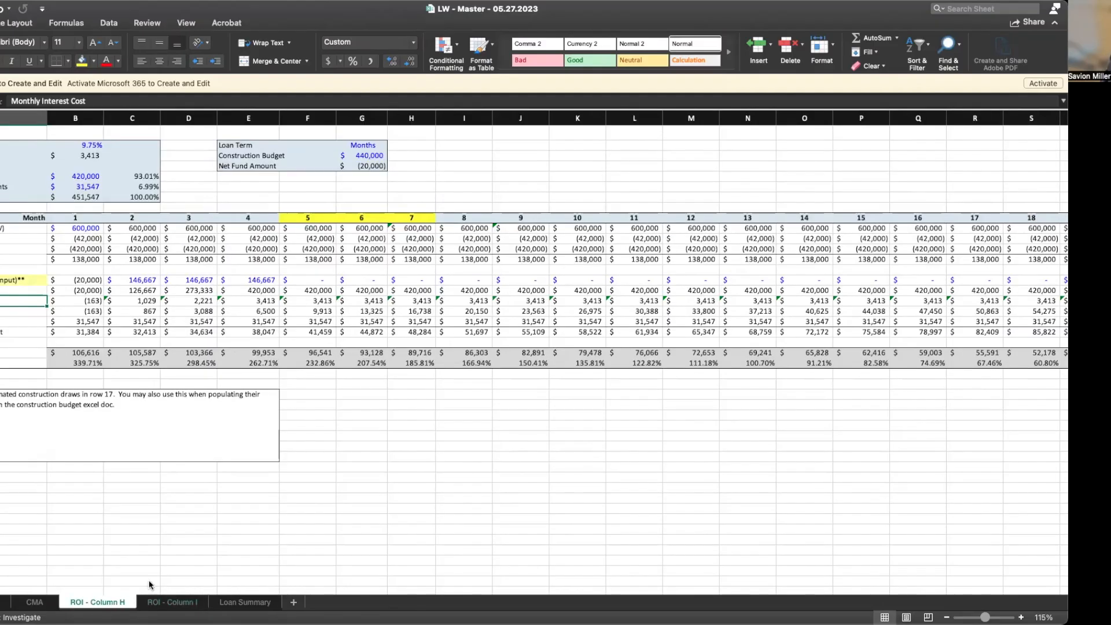
left_click(86, 186)
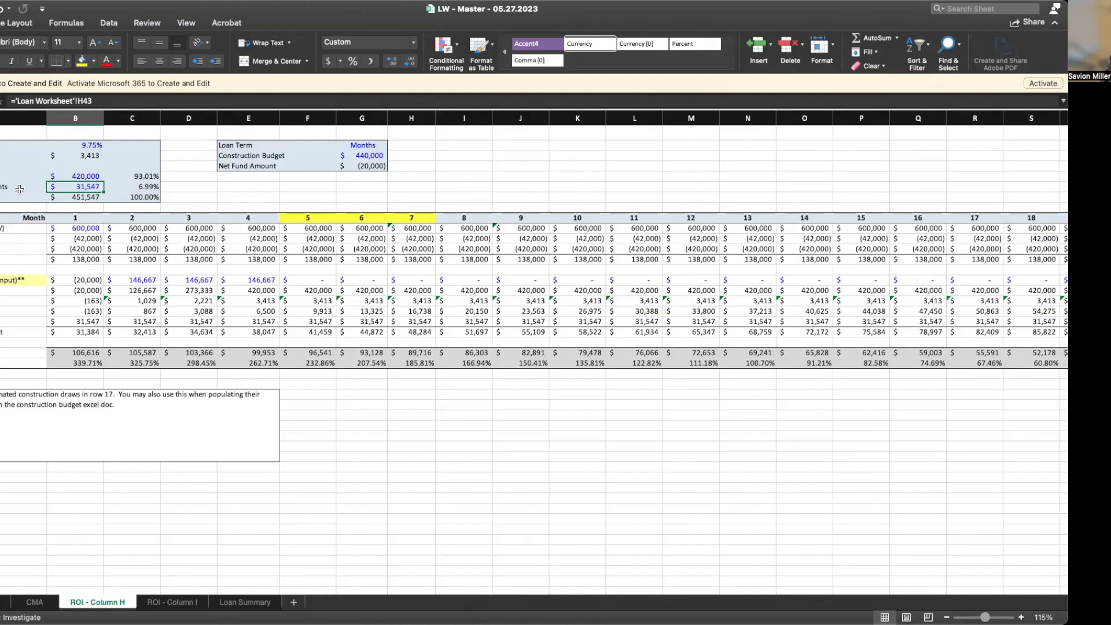
left_click(114, 102)
type("+")
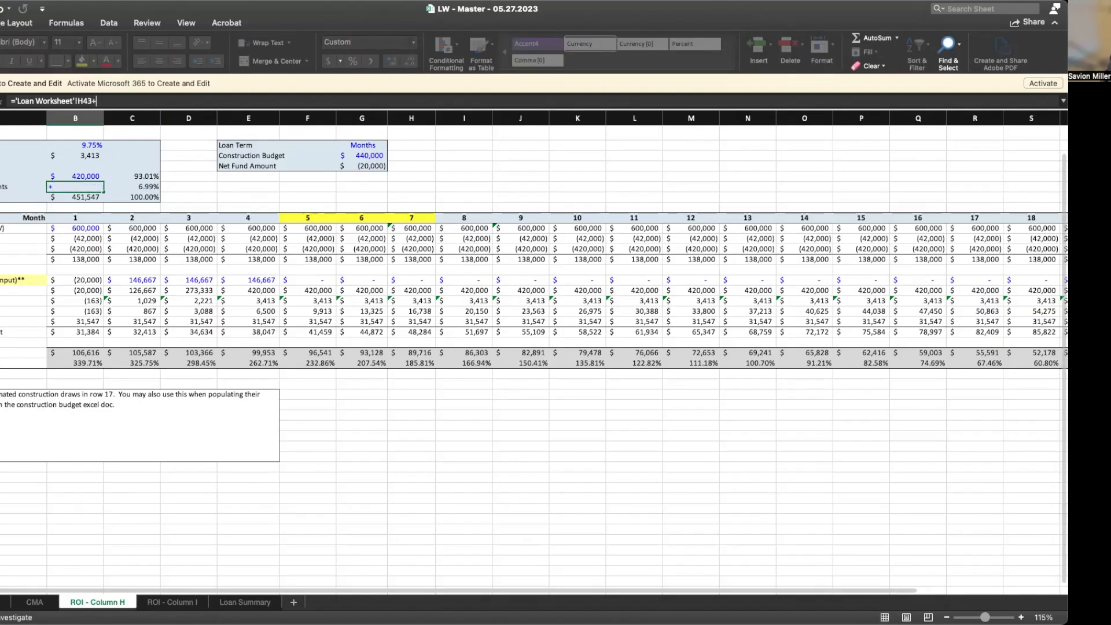
left_click(4, 602)
left_click(369, 296)
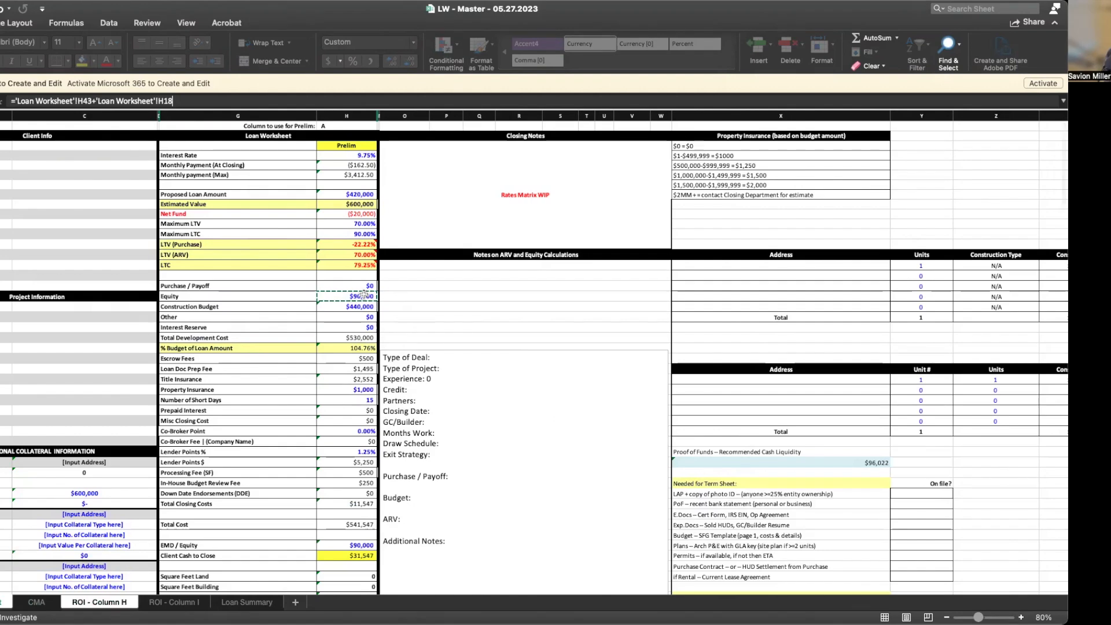
key("Return")
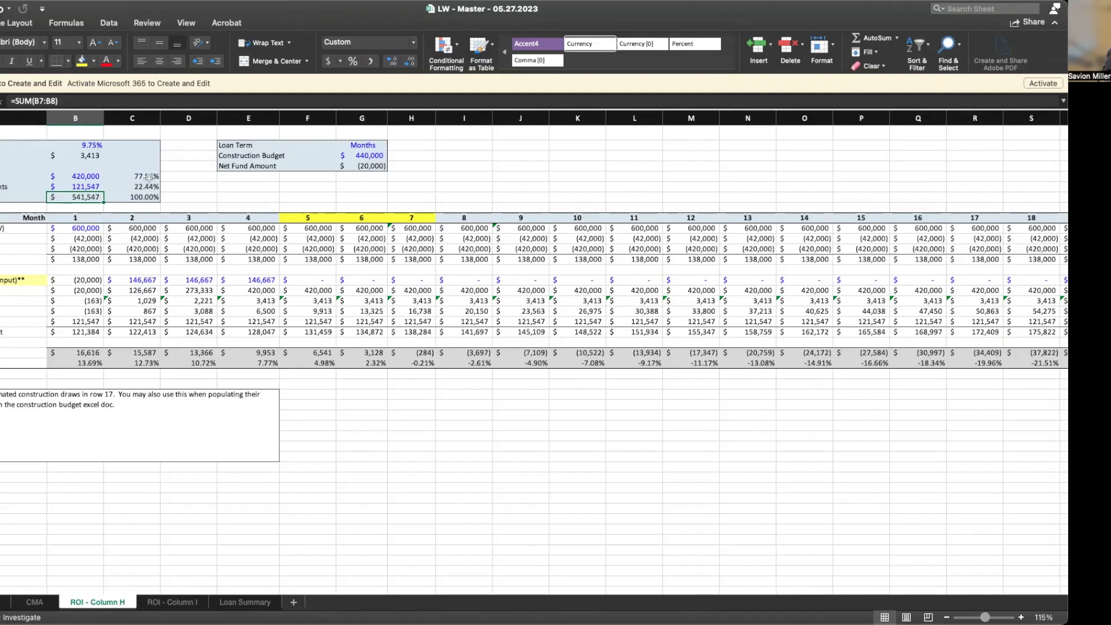
left_click(137, 279)
Make the month 2 draw the budget divided by 4 (110,000) and fill months 5–6 with 110,000
left_click(58, 99)
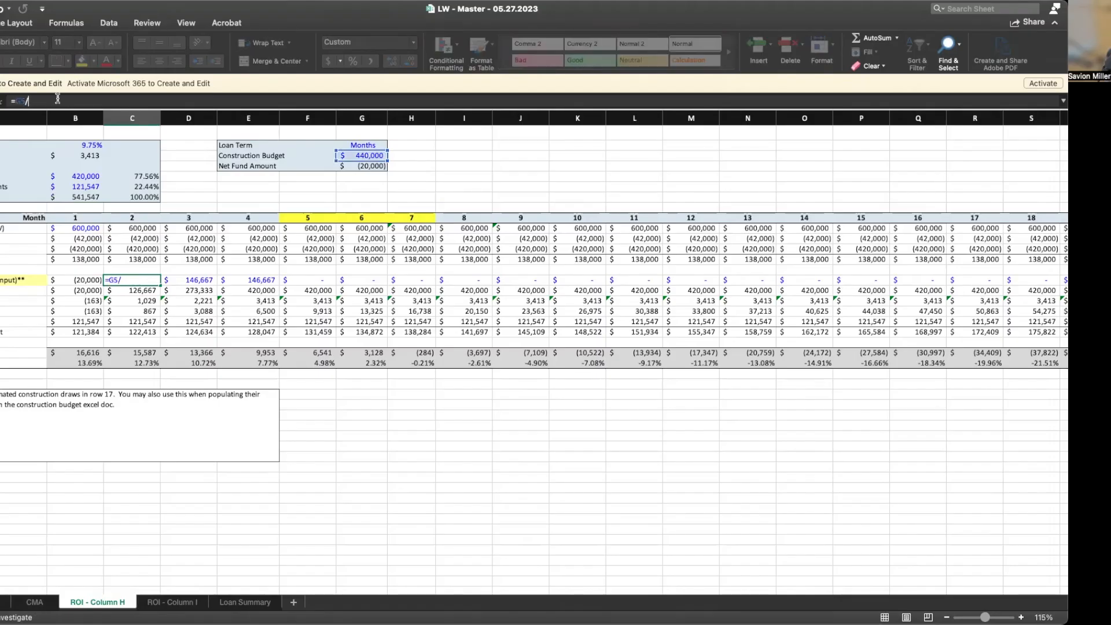
type("4")
key("Return")
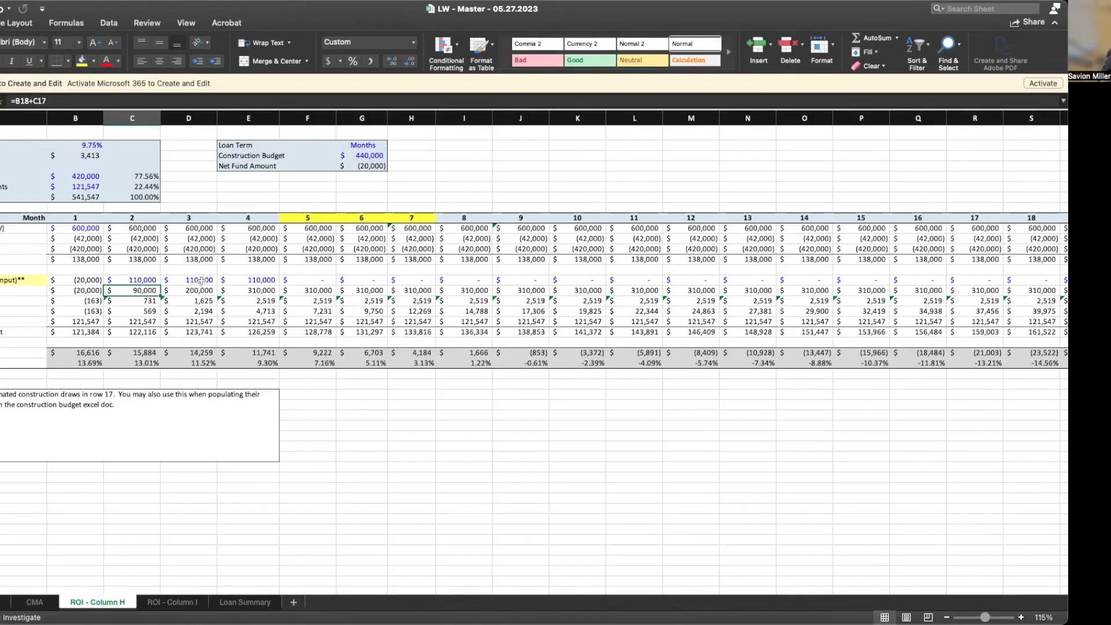
left_click(256, 280)
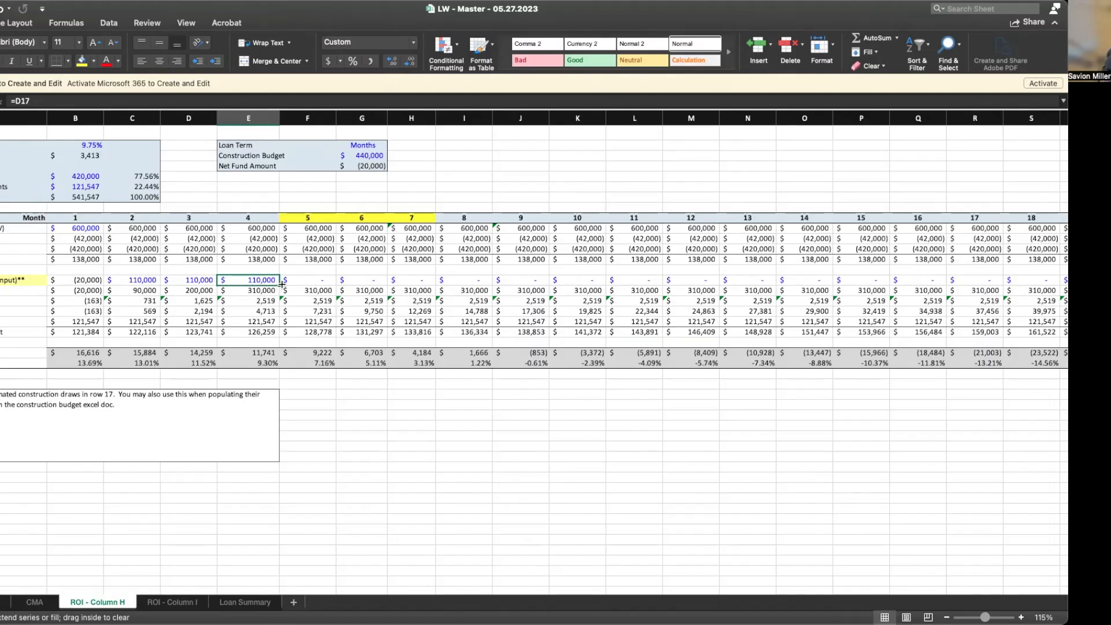
left_click_drag(291, 283, 375, 279)
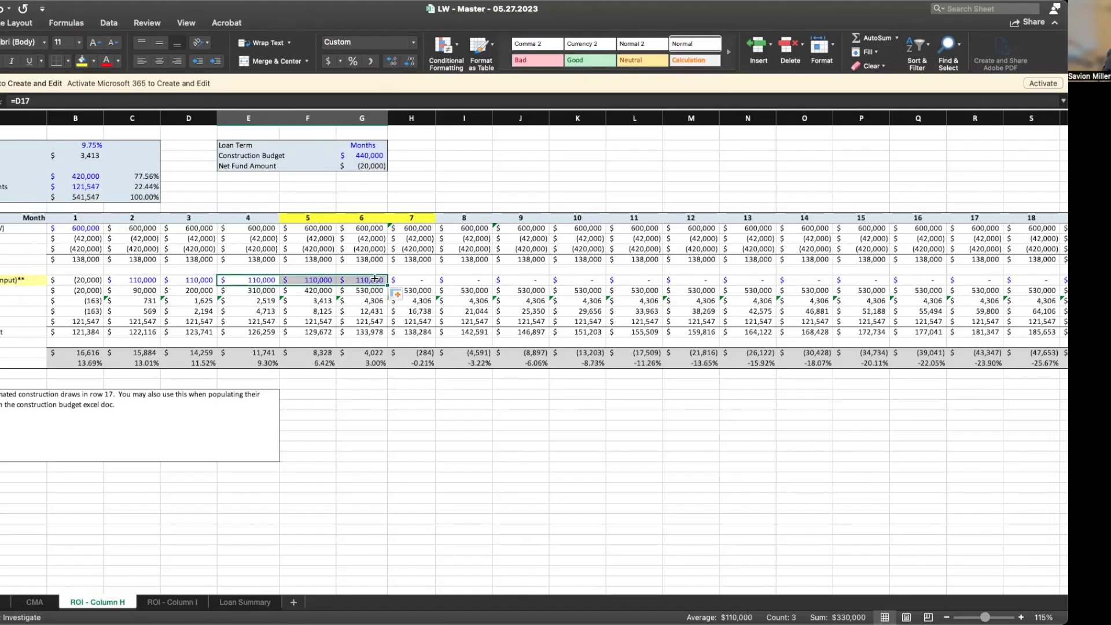
left_click(145, 282)
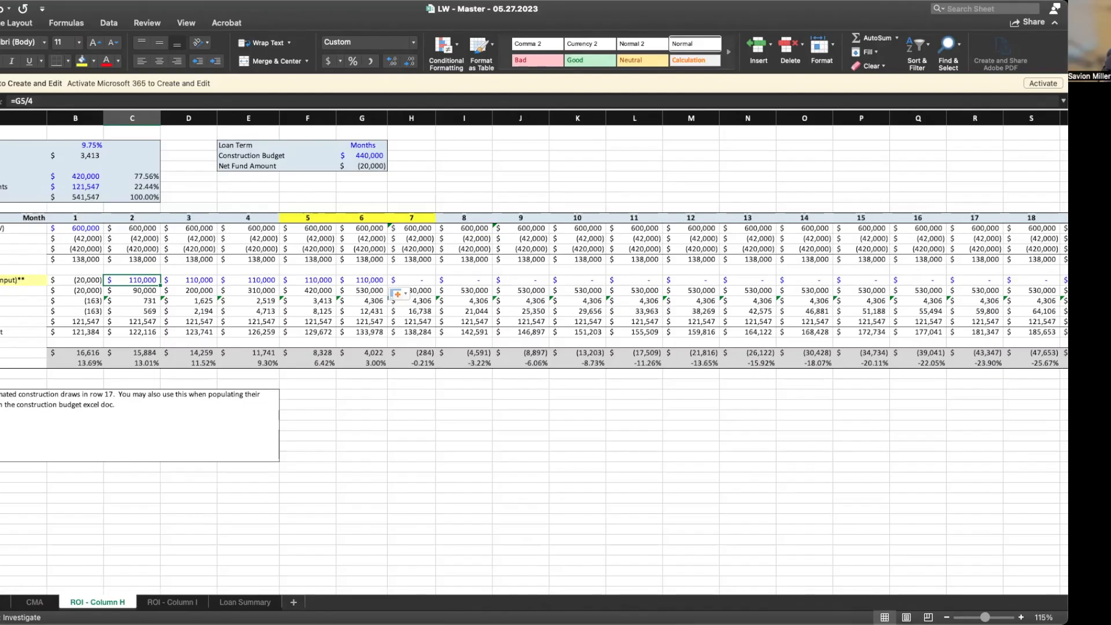
left_click(3, 602)
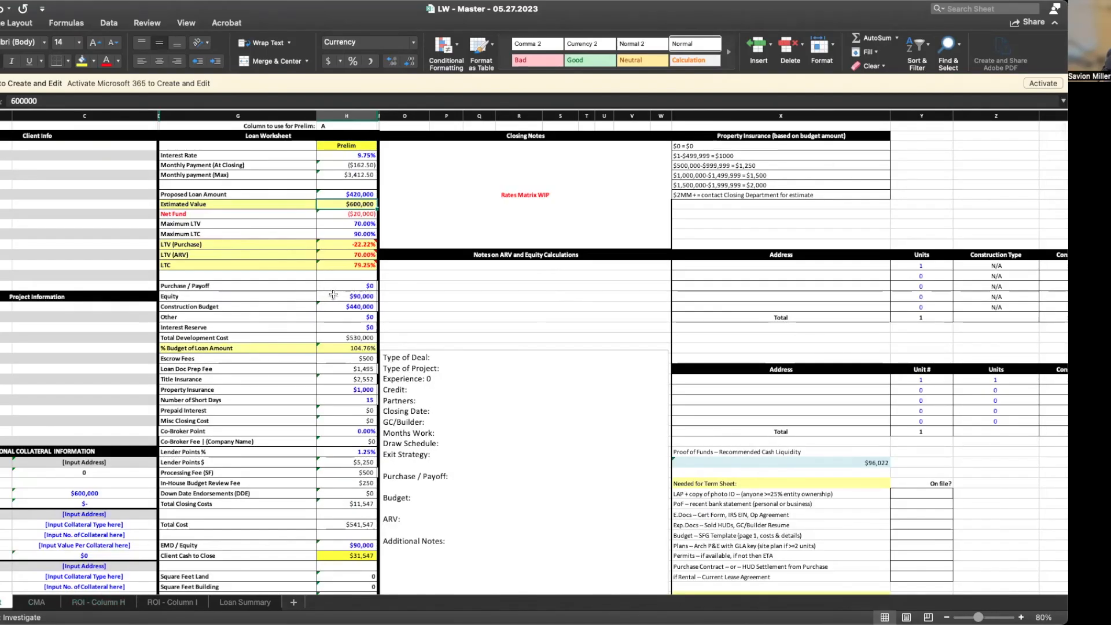
Change Equity to $80,000, bringing Total Development Cost to $520,000 and LTC to 80.77%
left_click(333, 295)
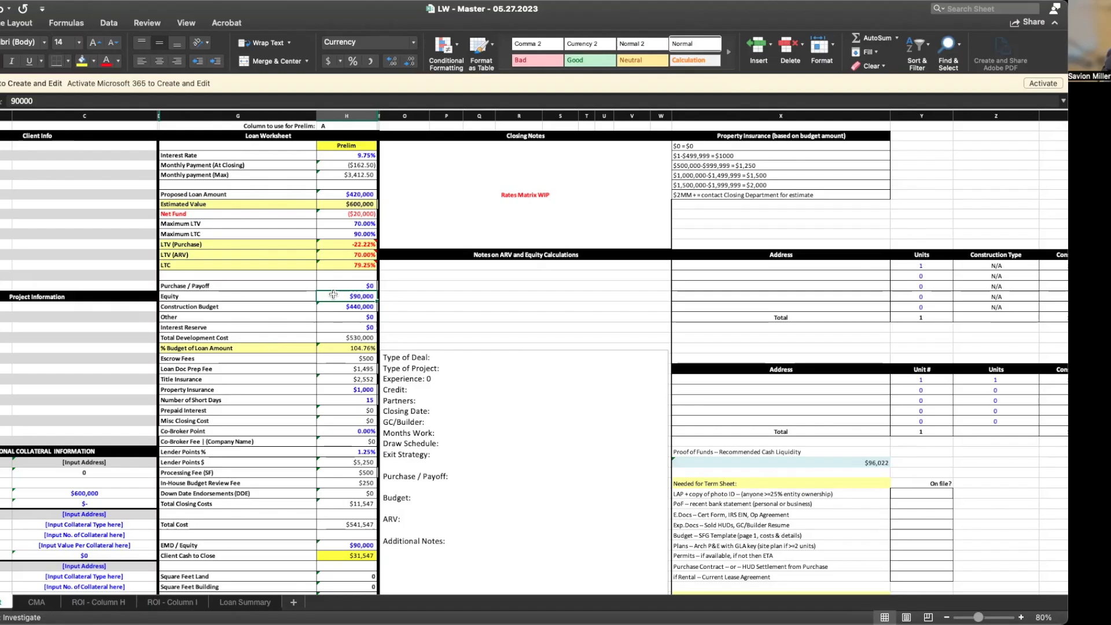
left_click(333, 306)
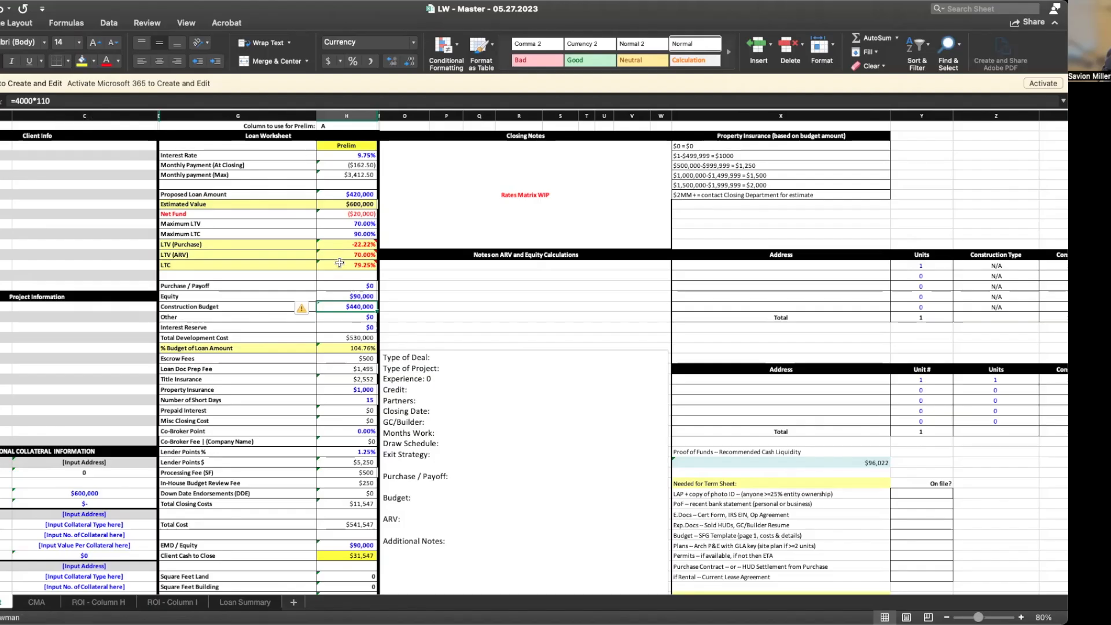
left_click(338, 296)
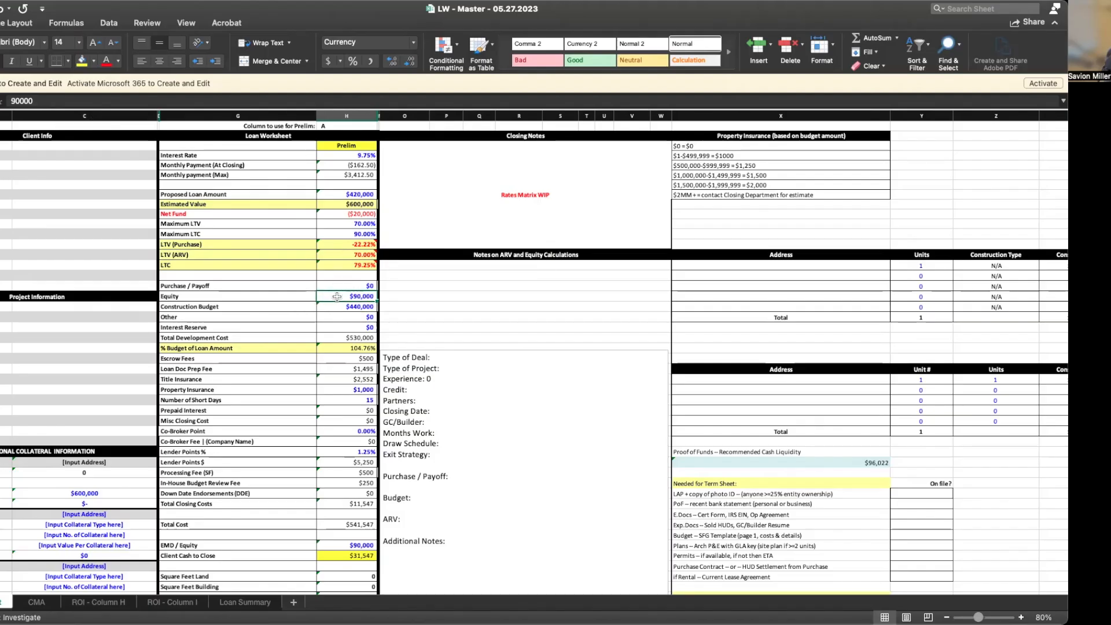
type("8000000")
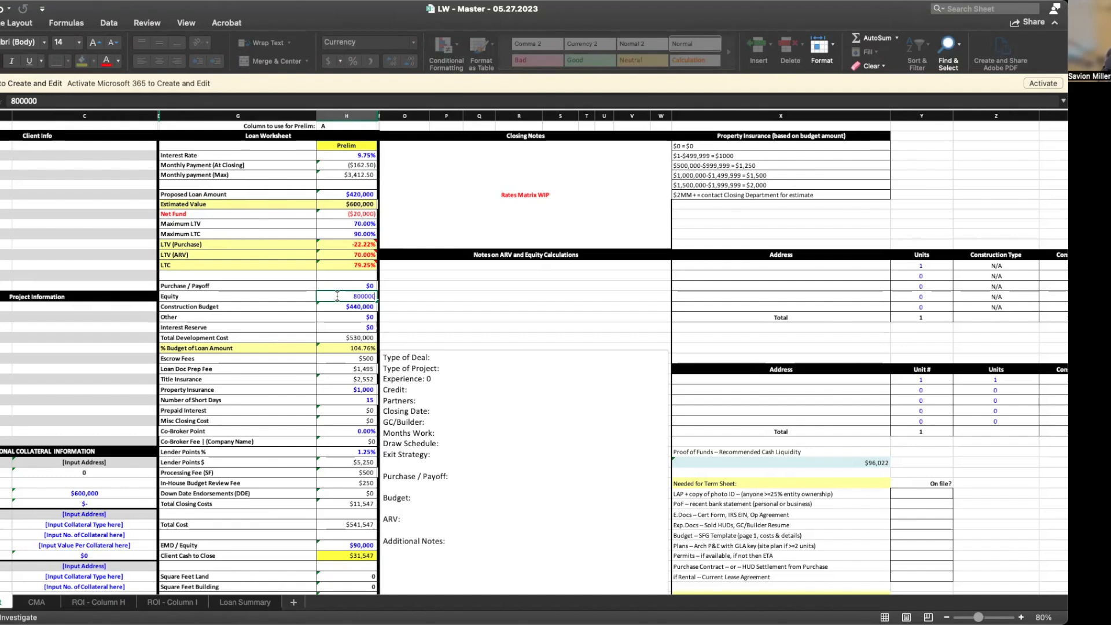
key("Return")
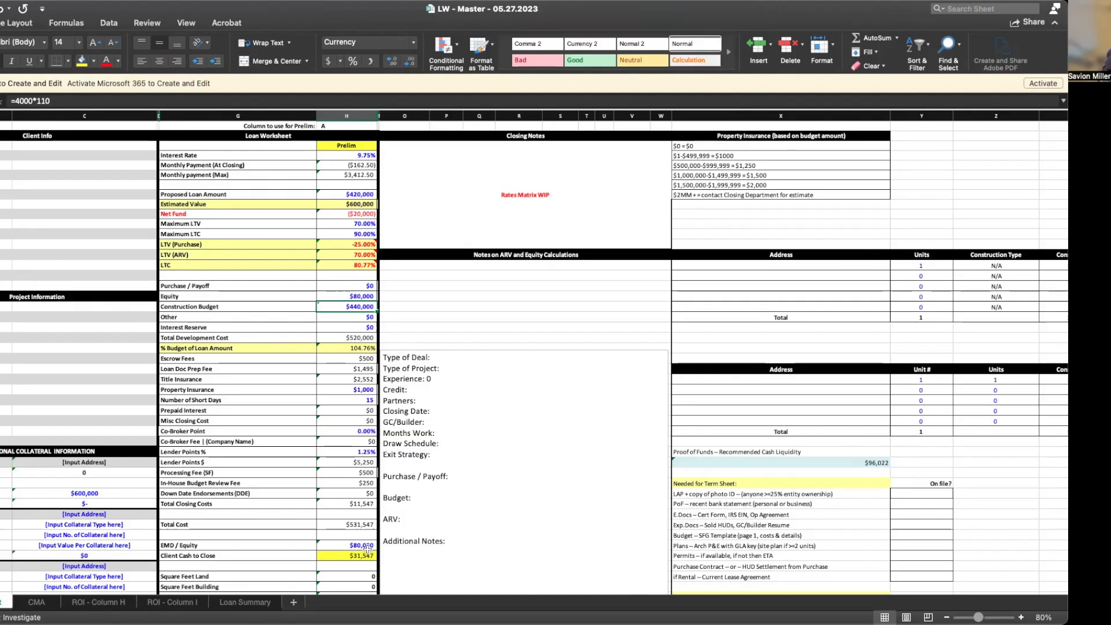
left_click(518, 428)
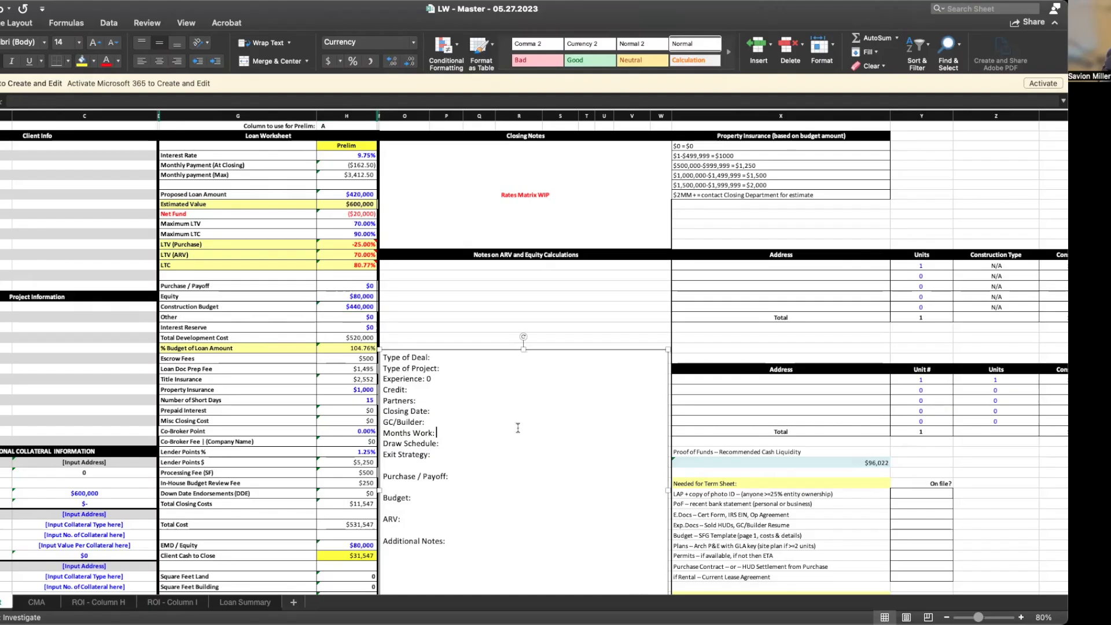
left_click(351, 557)
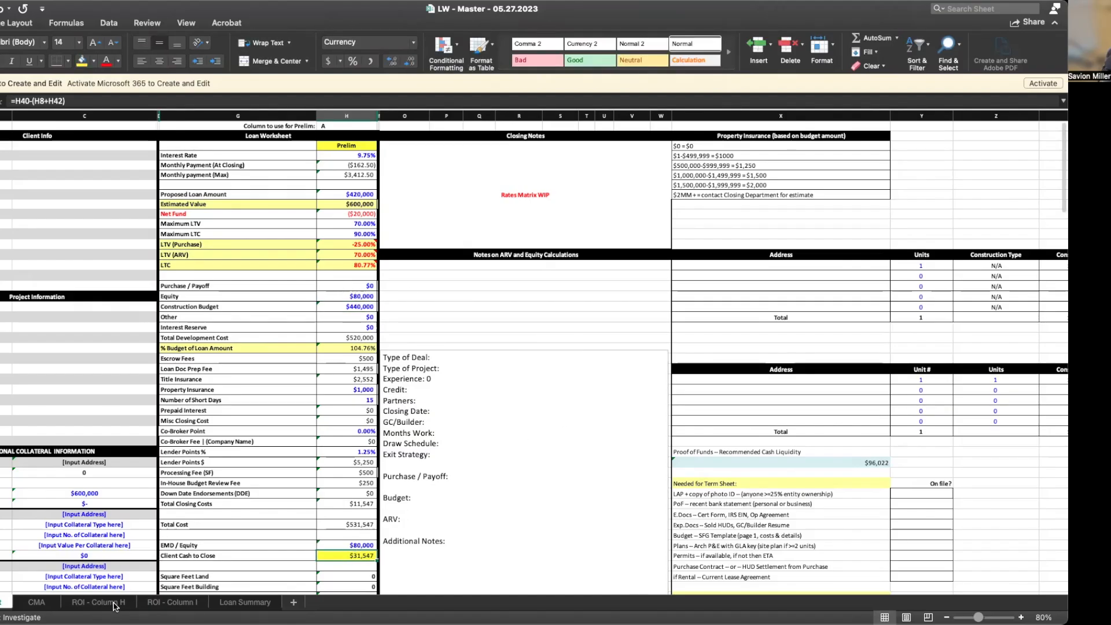
left_click(98, 602)
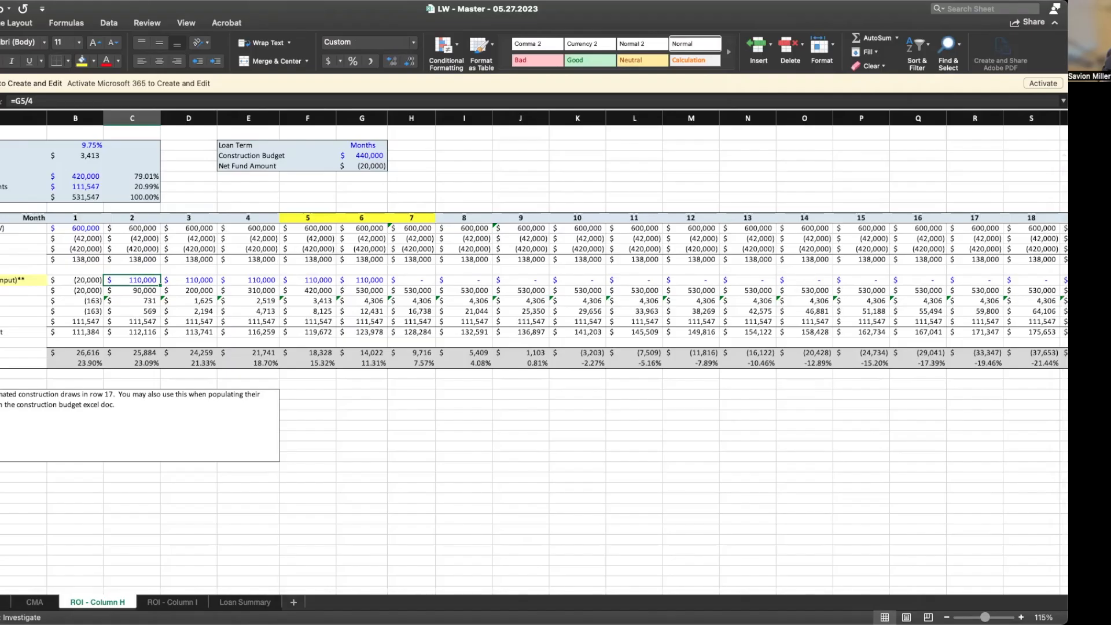
Return to the Loan Worksheet, which shows Client Cash to Close of $31,547
left_click(2, 602)
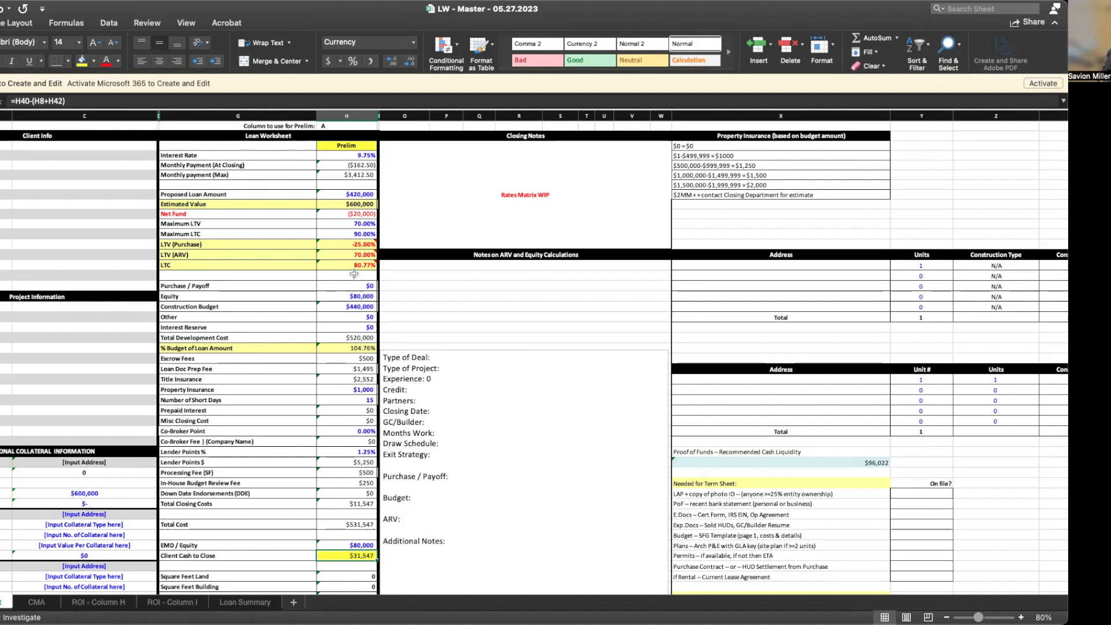
Raise Maximum LTV from 70% to 75%, giving a $450,000 Proposed Loan Amount, then view ROI - Column H
mouse_move(351, 255)
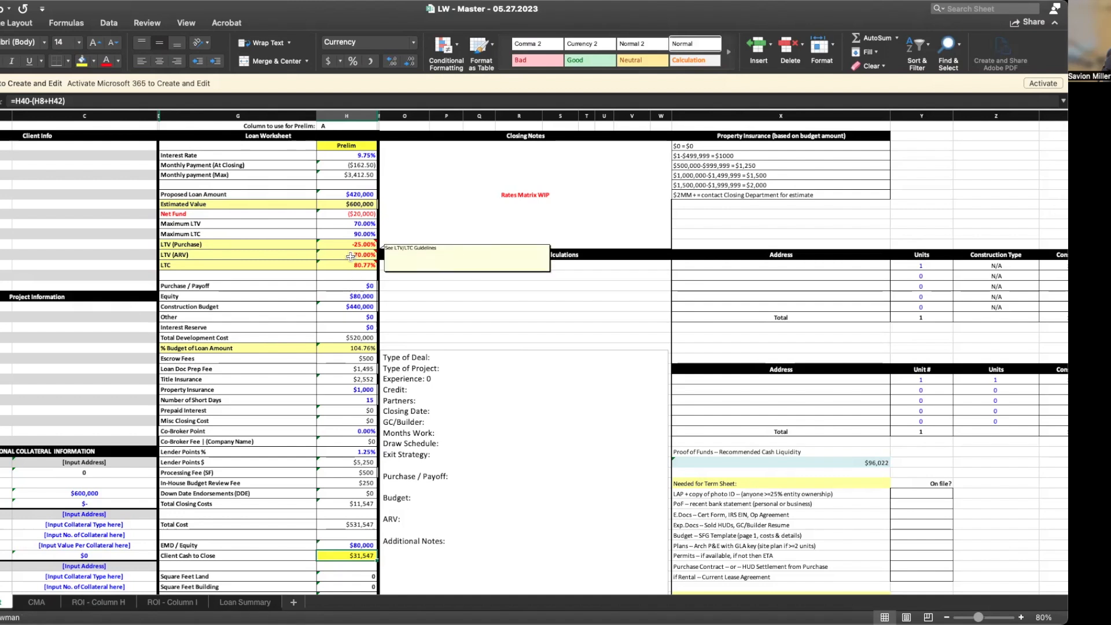
left_click(359, 224)
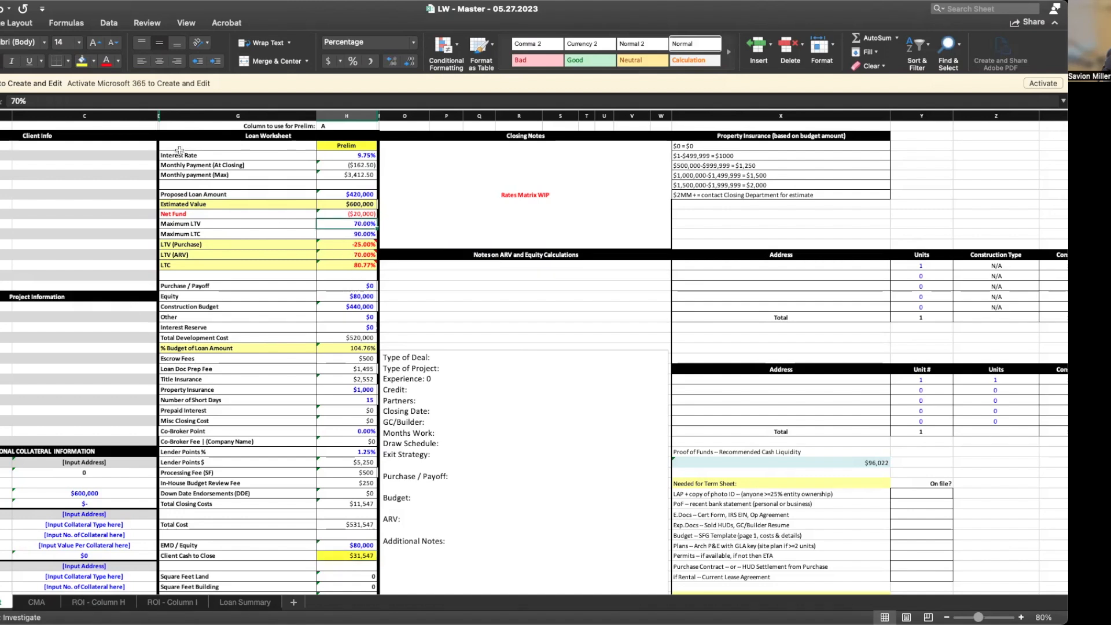
left_click(42, 100)
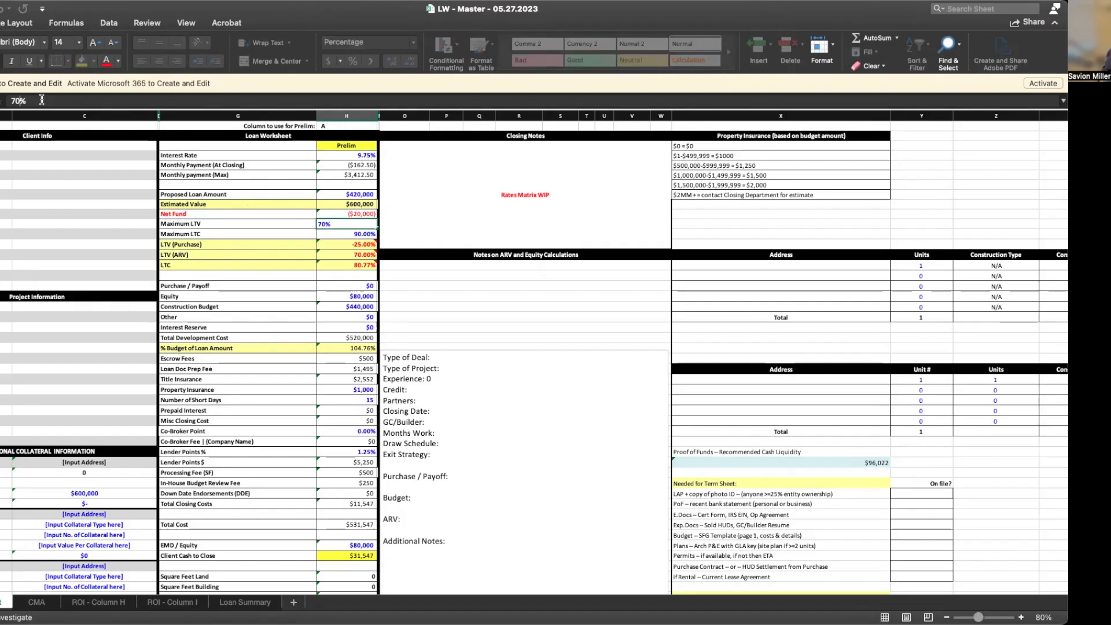
key("BackSpace")
key("BackSpace")
type("5%")
key("Return")
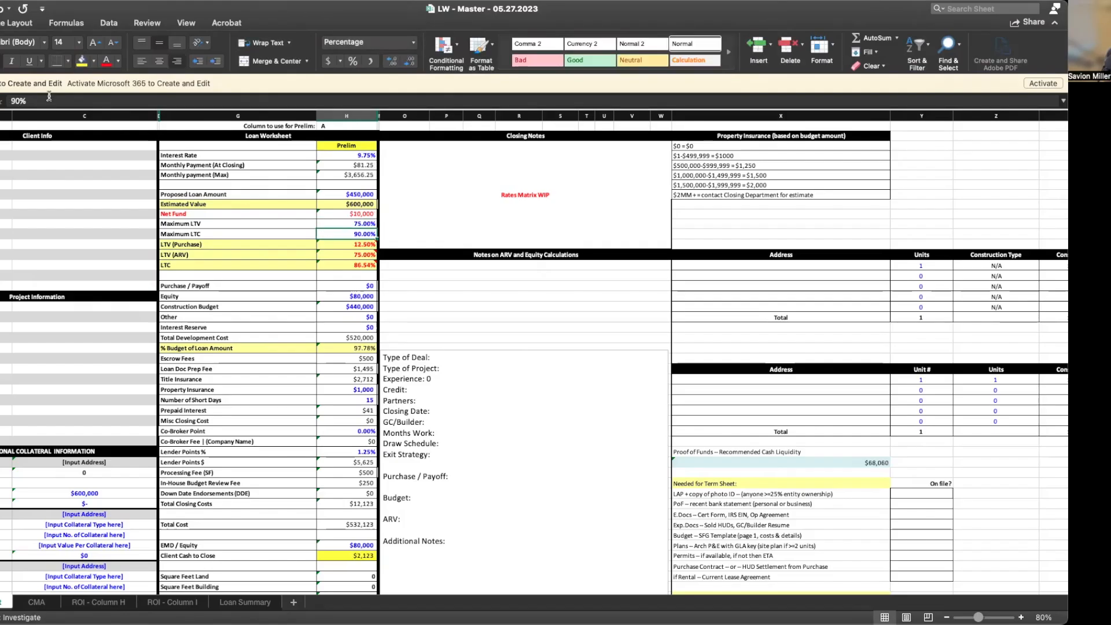
left_click(450, 308)
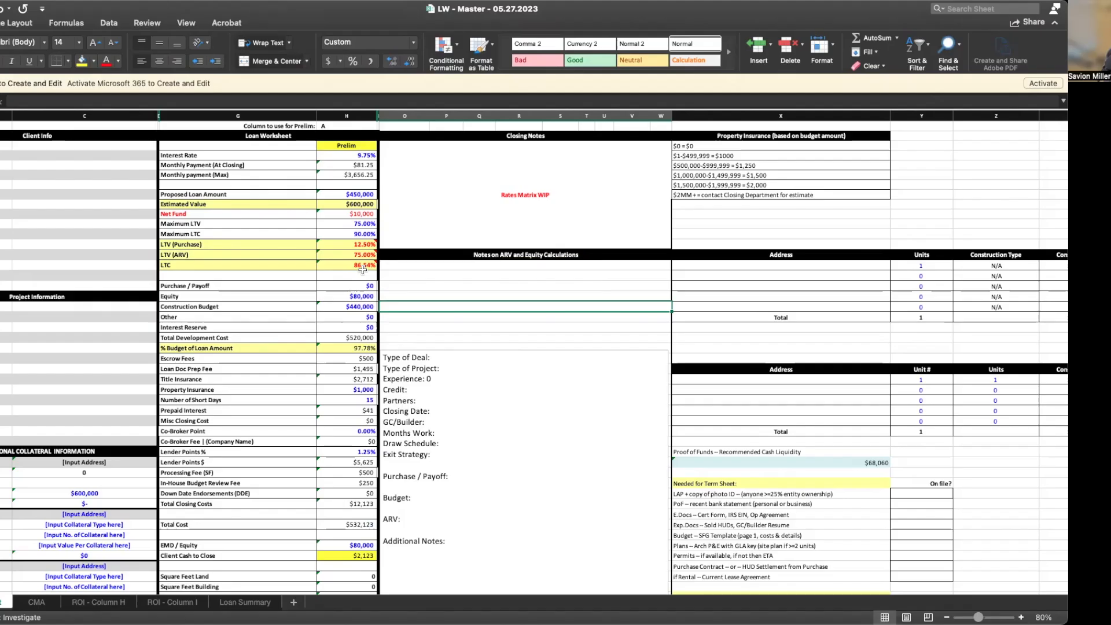
left_click(108, 606)
Recheck the month 2 draw formula on ROI - Column H, then return to the Loan Worksheet
left_click(376, 433)
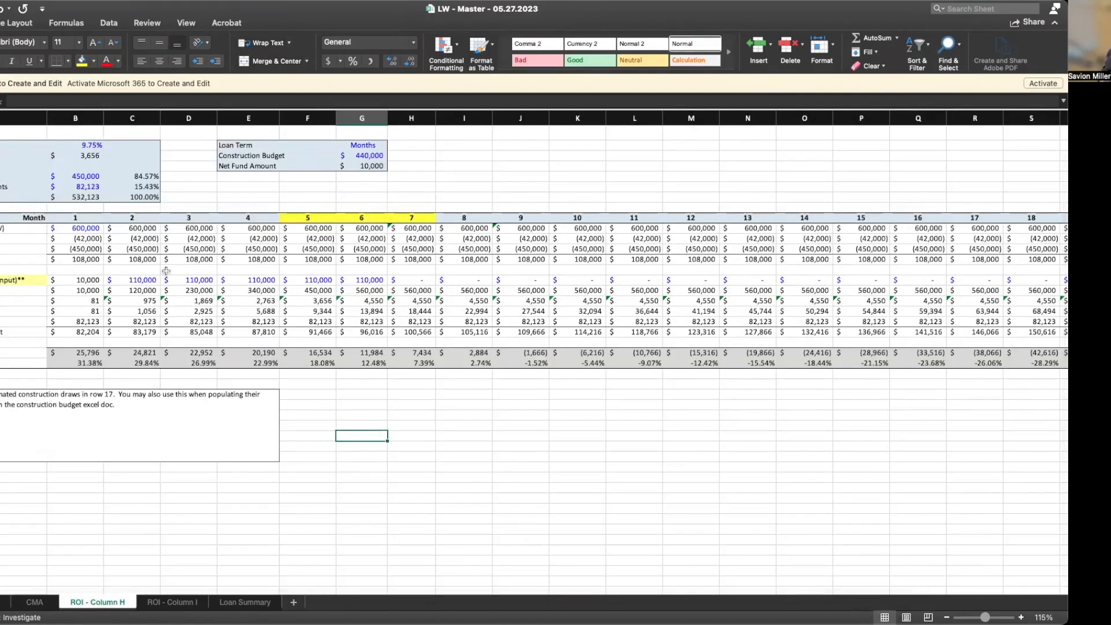
left_click(149, 280)
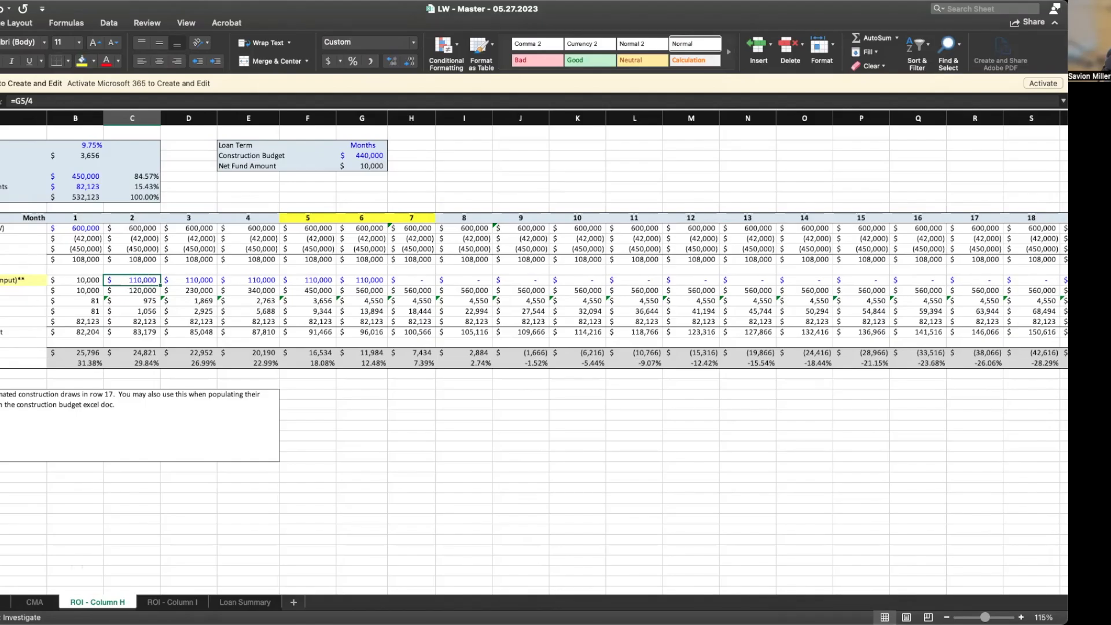
left_click(3, 604)
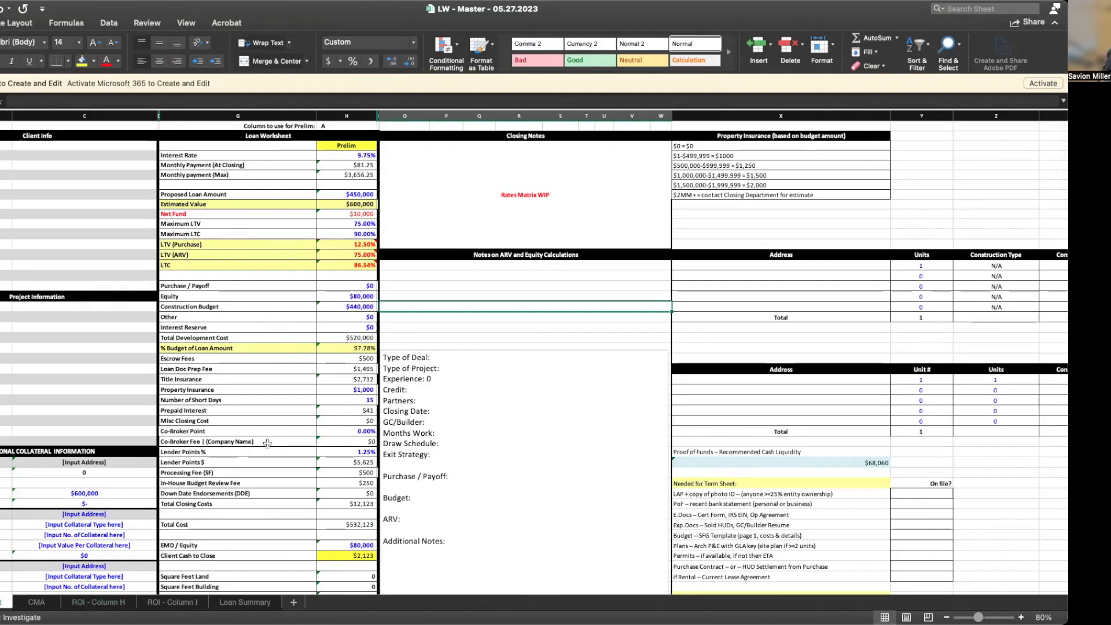
Change the Construction Budget formula to =28*110, making it $308,000
left_click(347, 296)
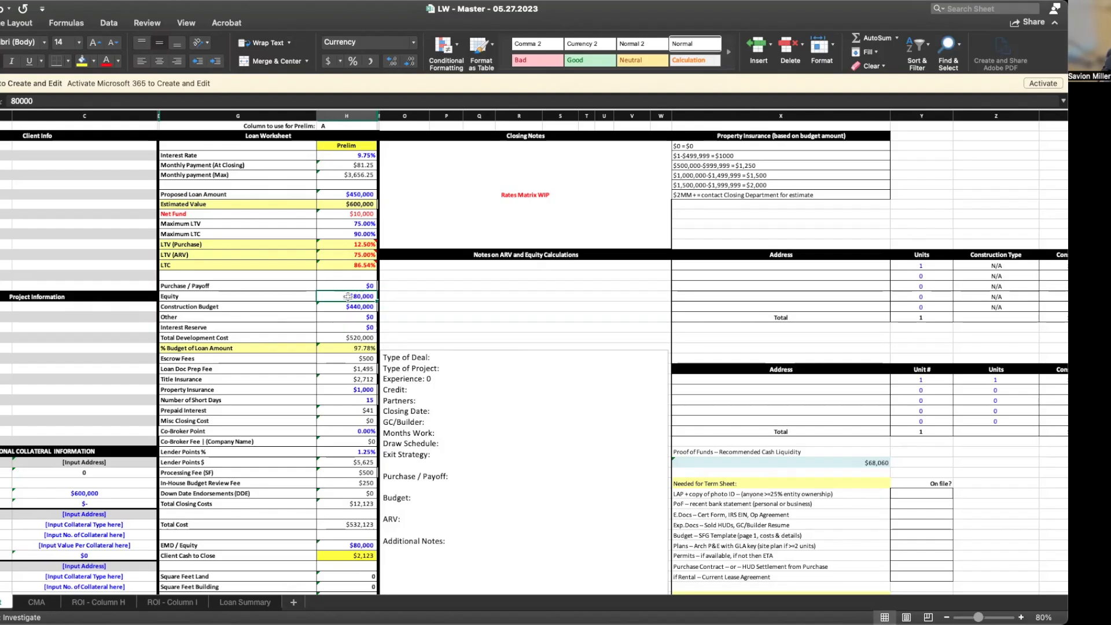
left_click(350, 307)
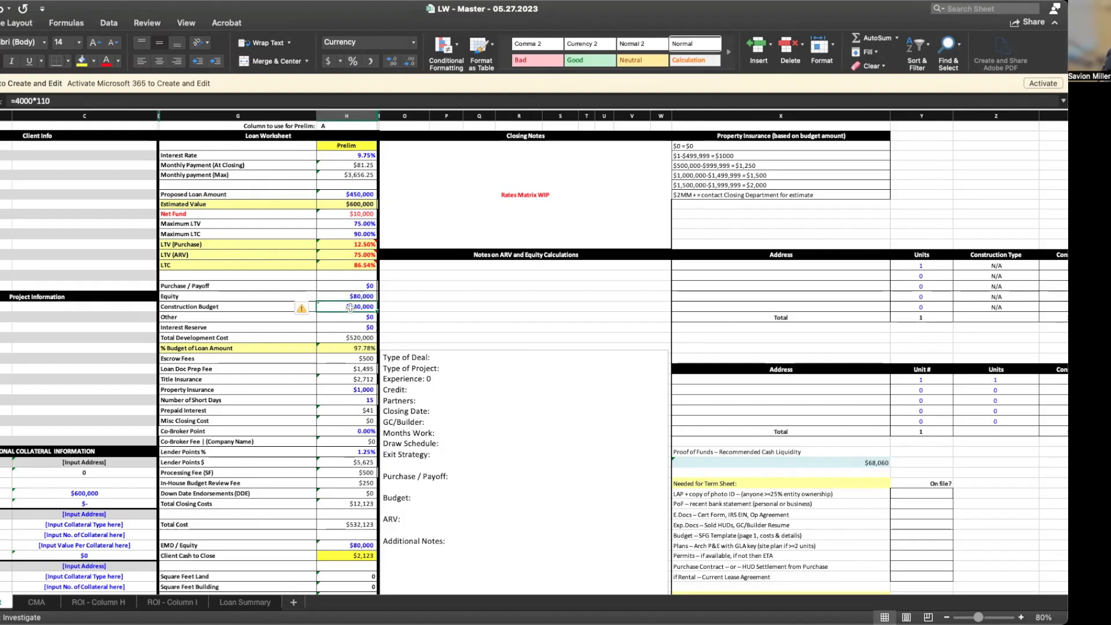
left_click(33, 101)
key("BackSpace")
key("BackSpace")
key("BackSpace")
key("BackSpace")
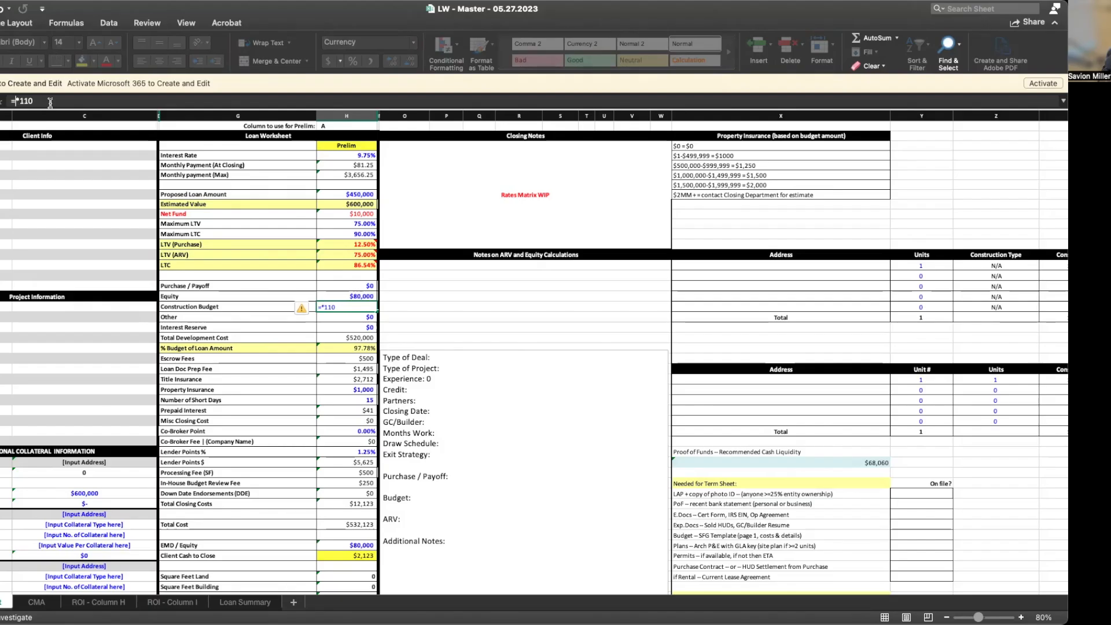
type("2800")
key("Return")
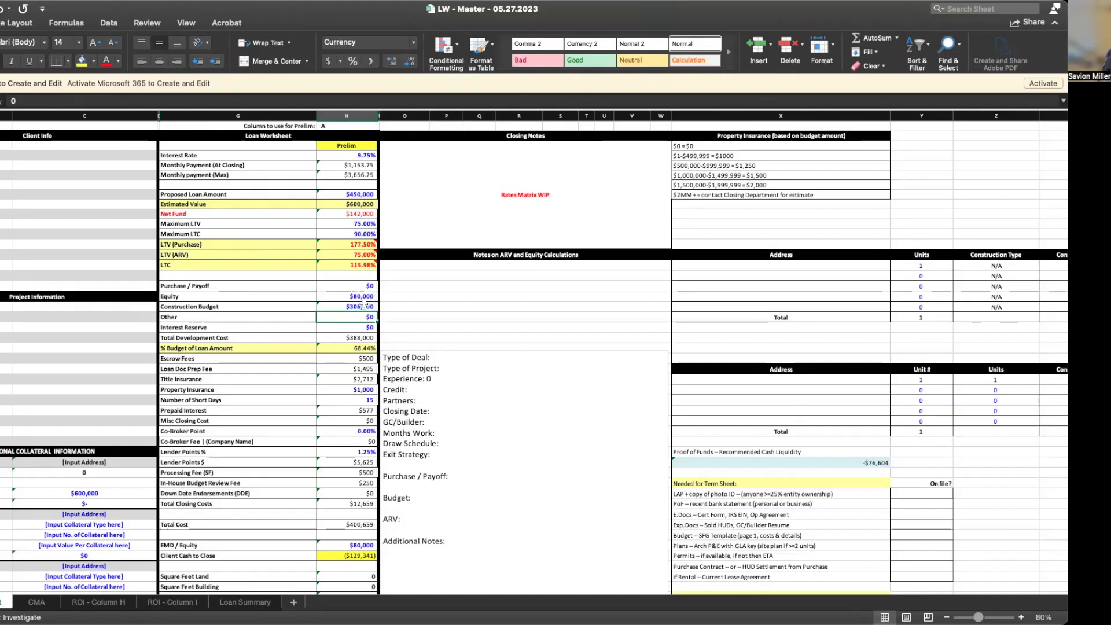
left_click(359, 194)
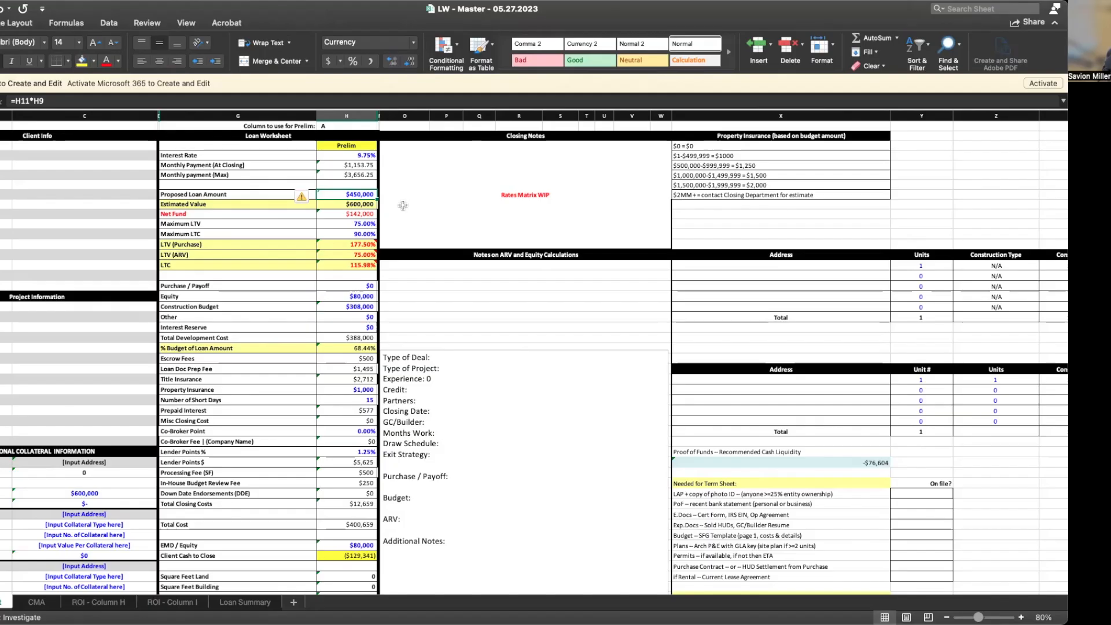
Set the Proposed Loan Amount to $400,000, correcting an extra zero
type("40000000")
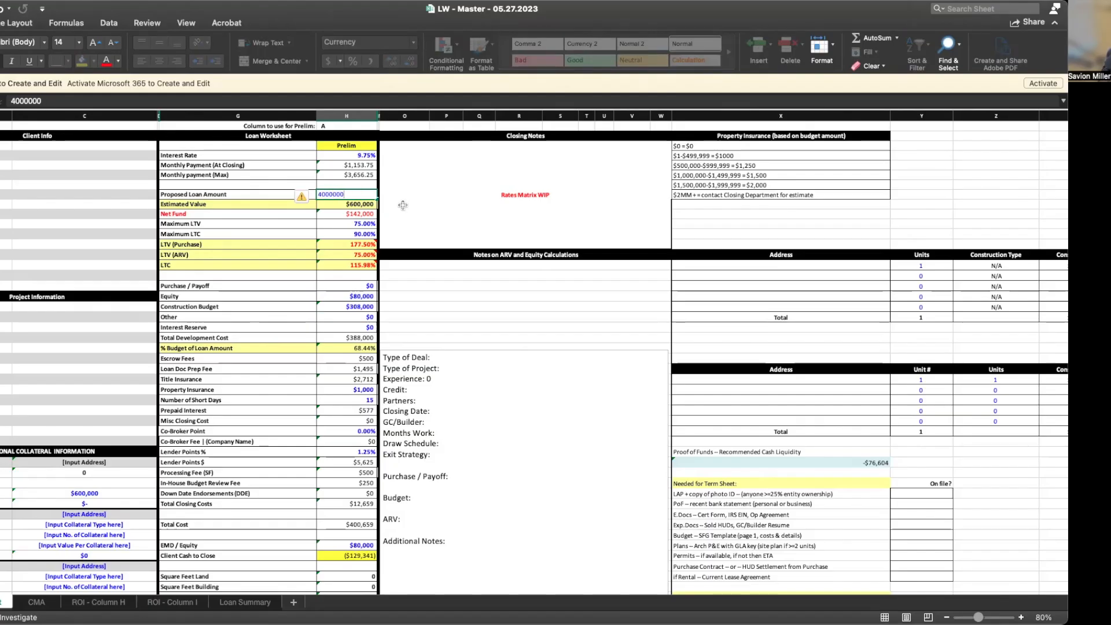
key("Return")
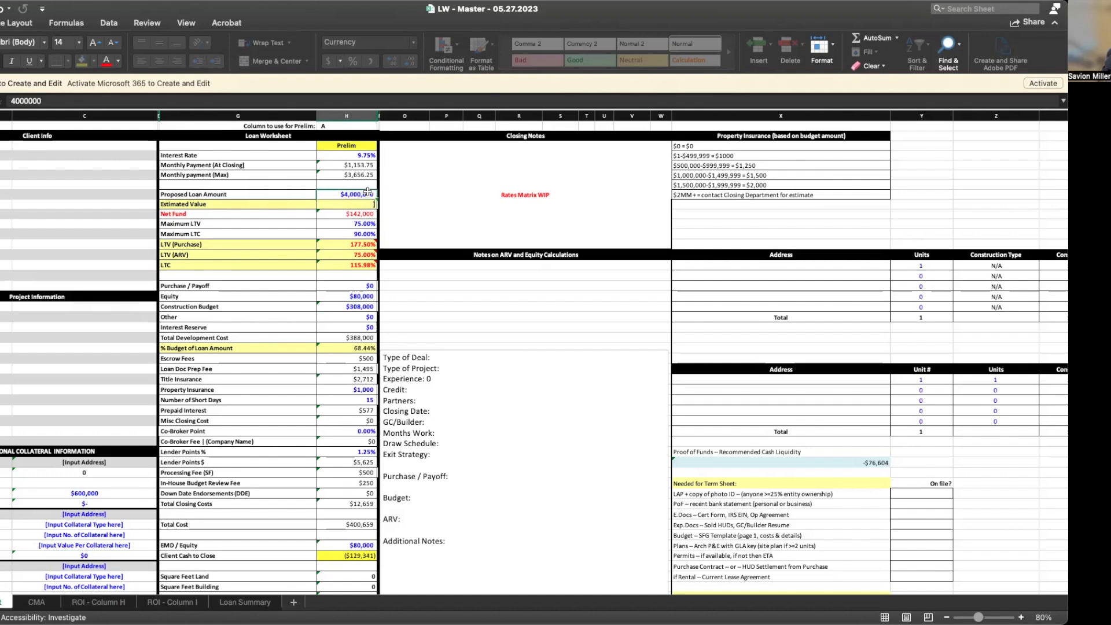
left_click(126, 100)
key("BackSpace")
key("Return")
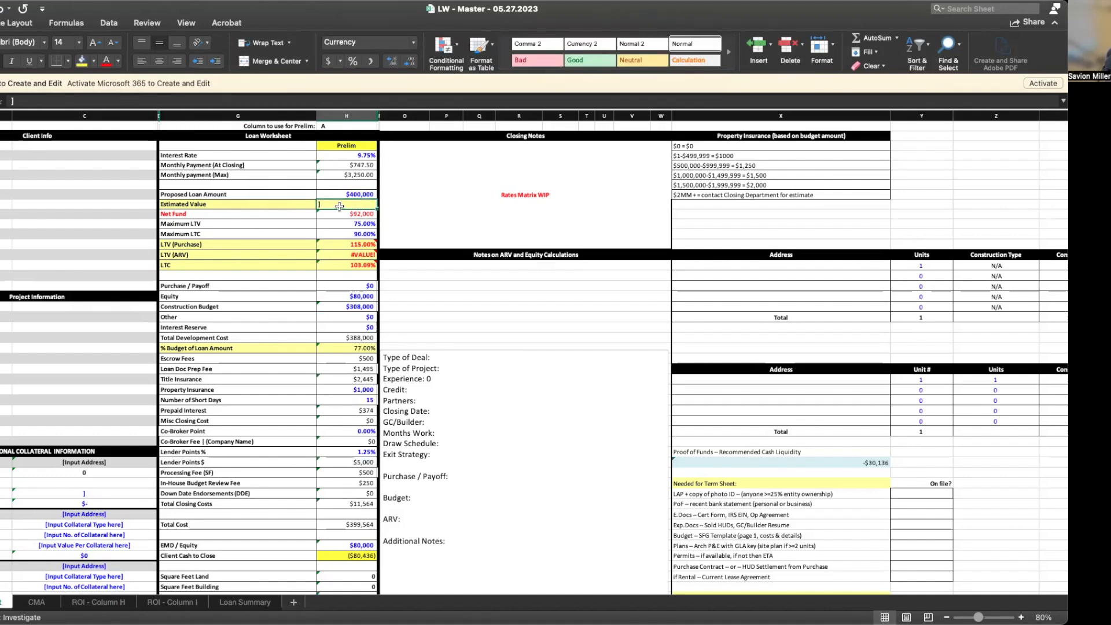
Enter 575000 as the Estimated Value
left_click(330, 187)
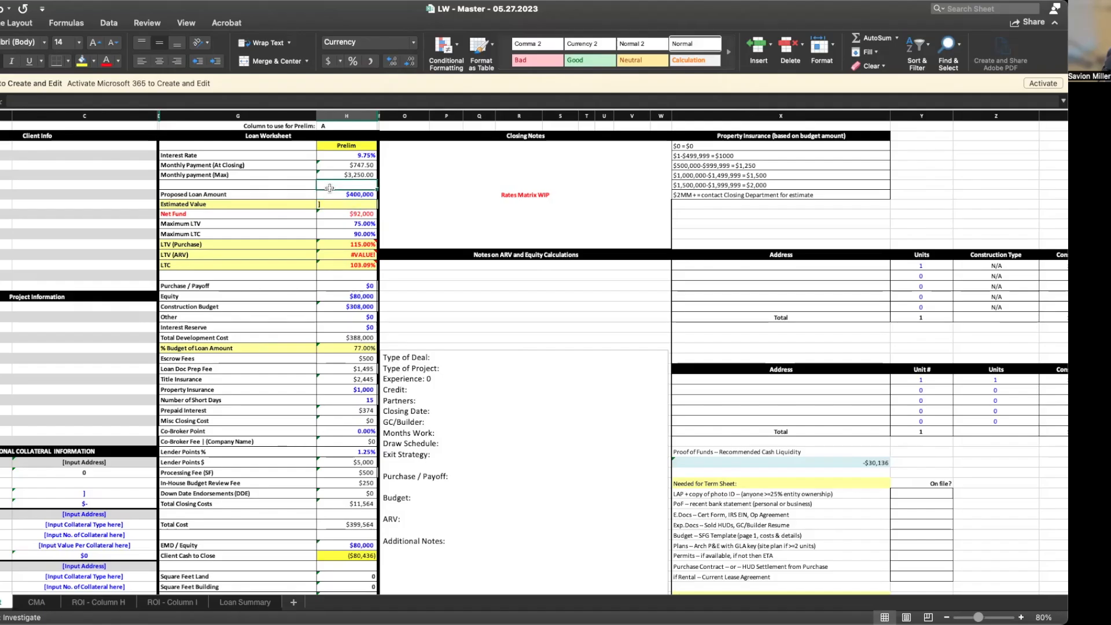
left_click(332, 203)
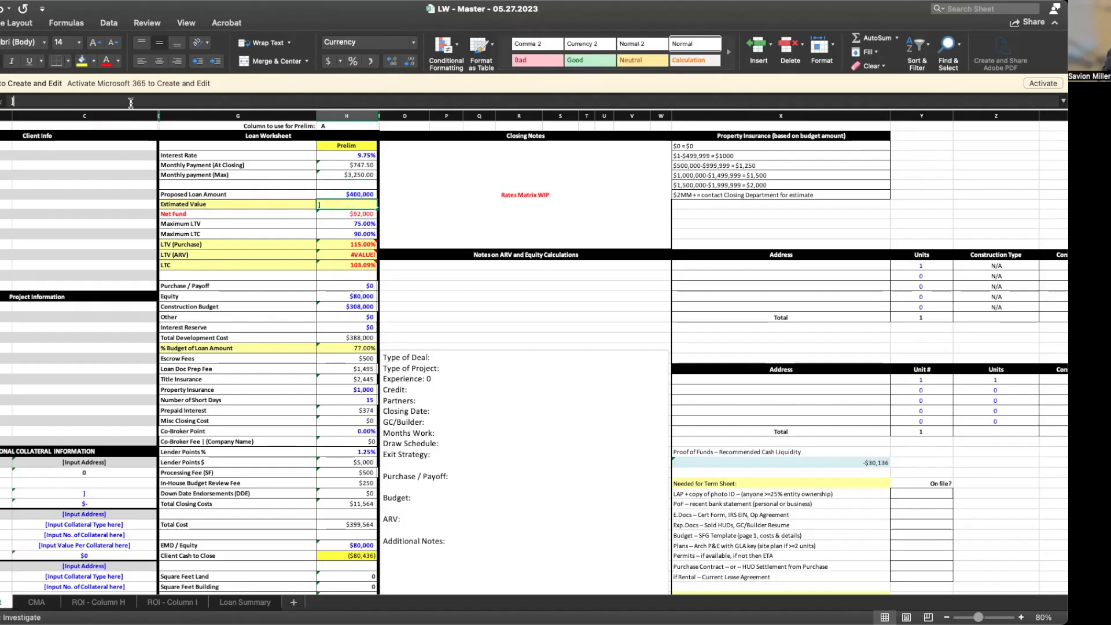
left_click(131, 102)
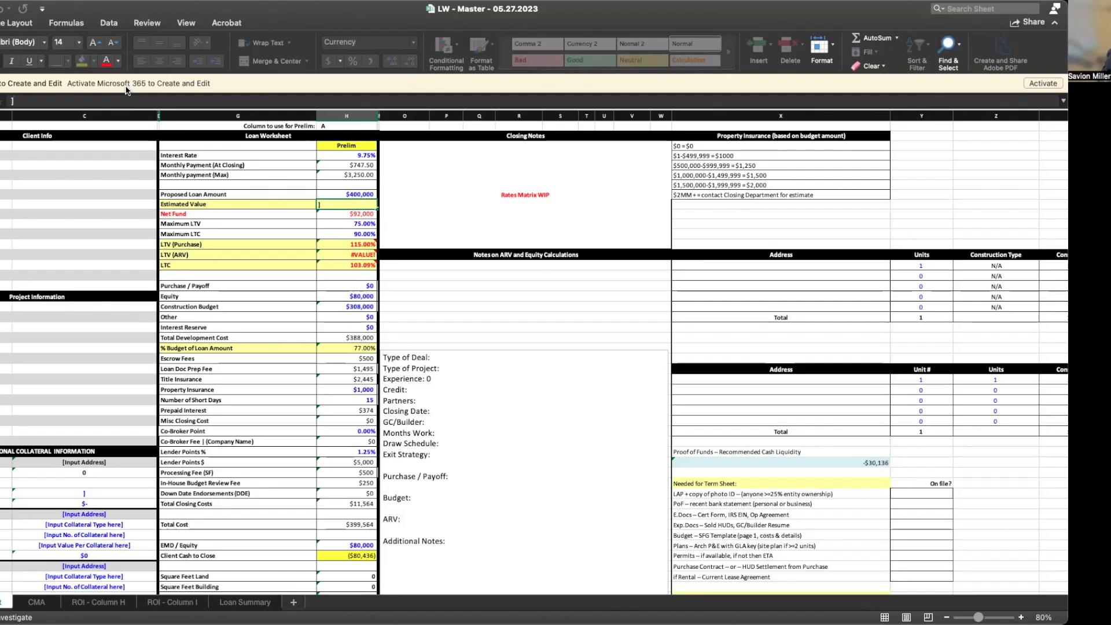
key("BackSpace")
type("575000")
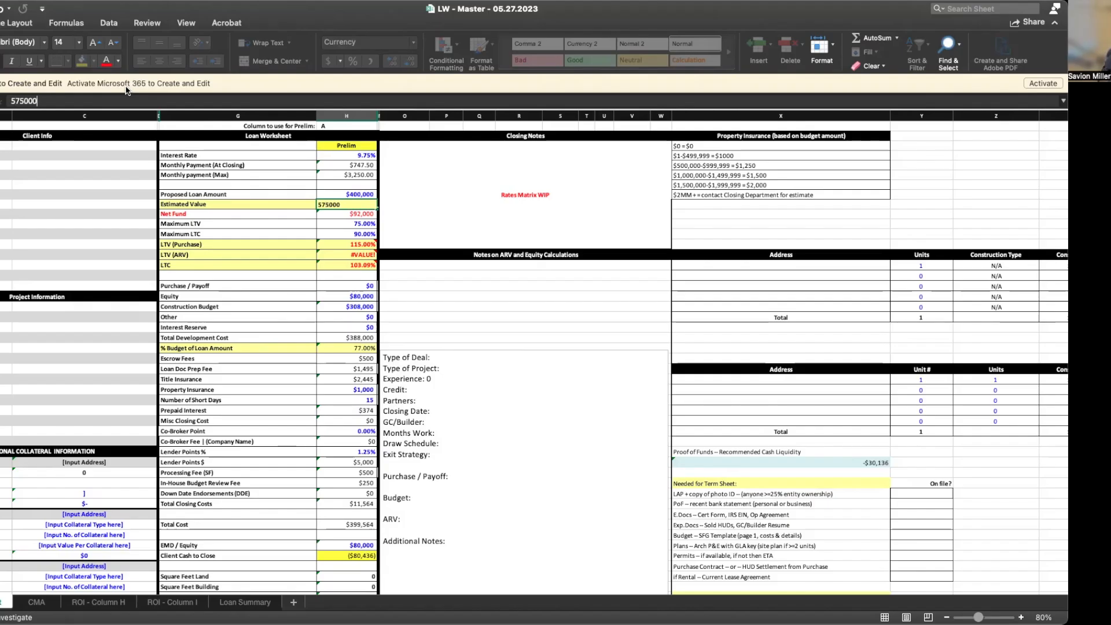
key("Return")
Change the Proposed Loan Amount to $350,000, giving LTC 90.21%
left_click(344, 195)
left_click(56, 100)
key("BackSpace")
key("BackSpace")
key("BackSpace")
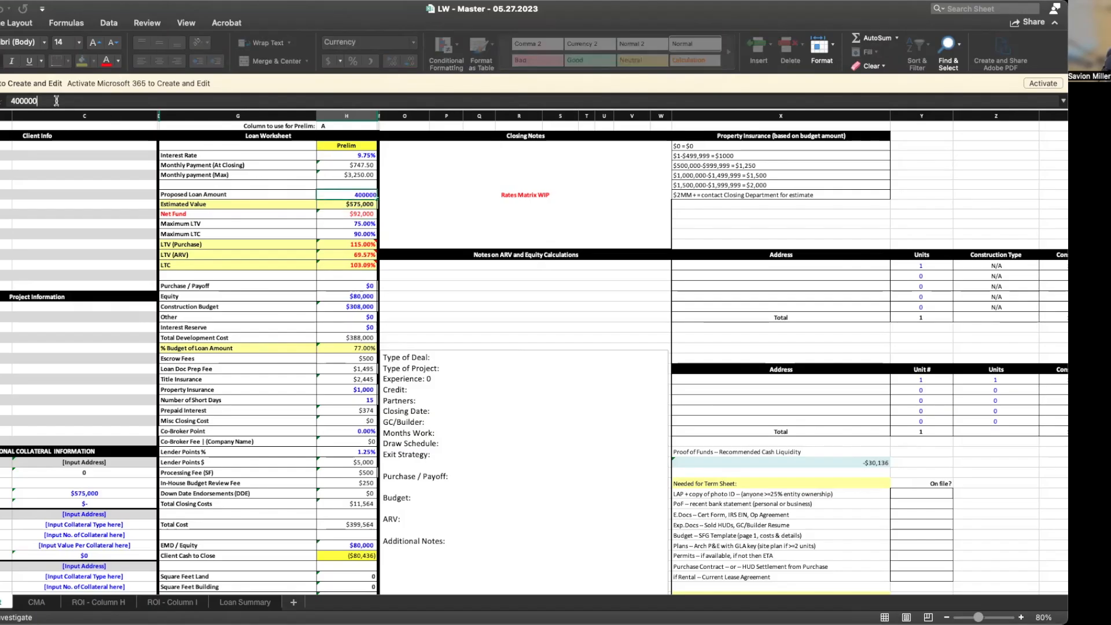
key("BackSpace")
key("BackSpace")
key("BackSpace")
type("35")
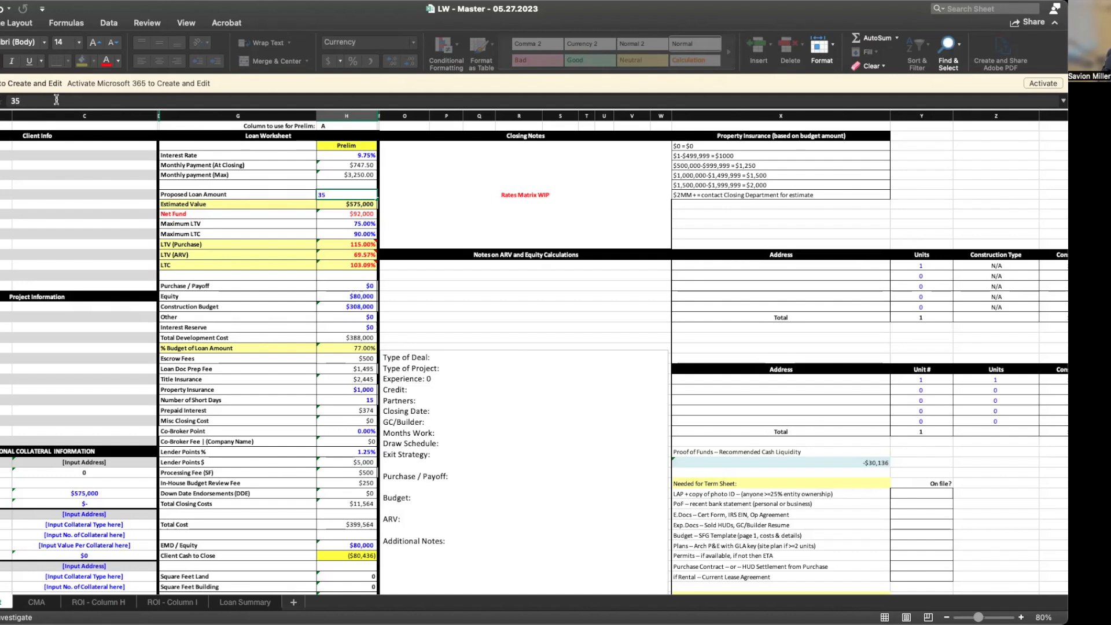
type("000")
key("Return")
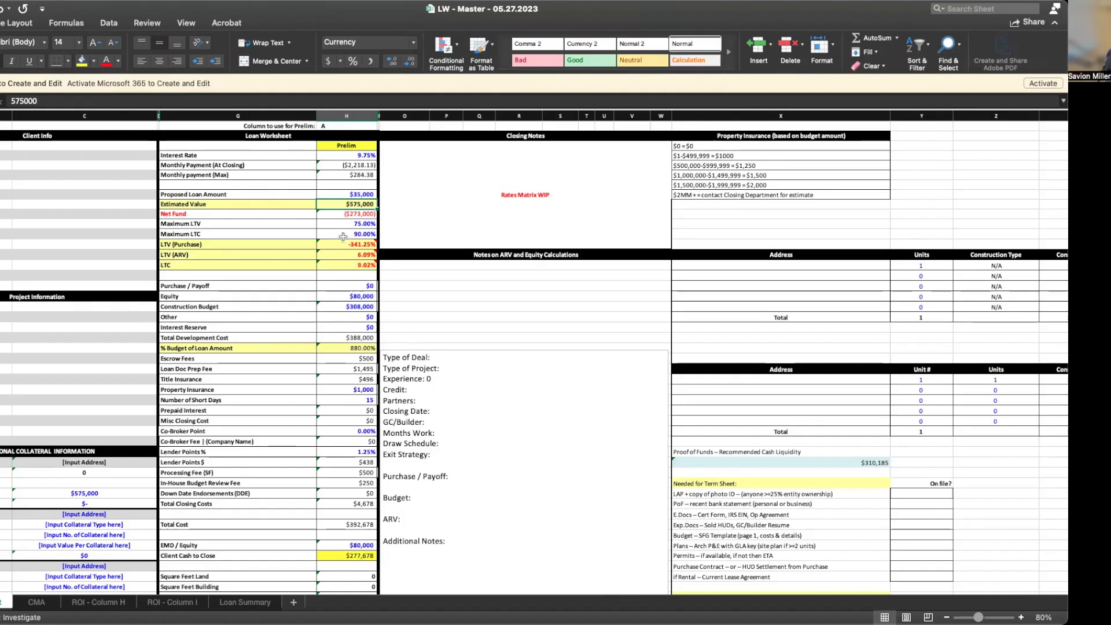
left_click(343, 194)
left_click(78, 100)
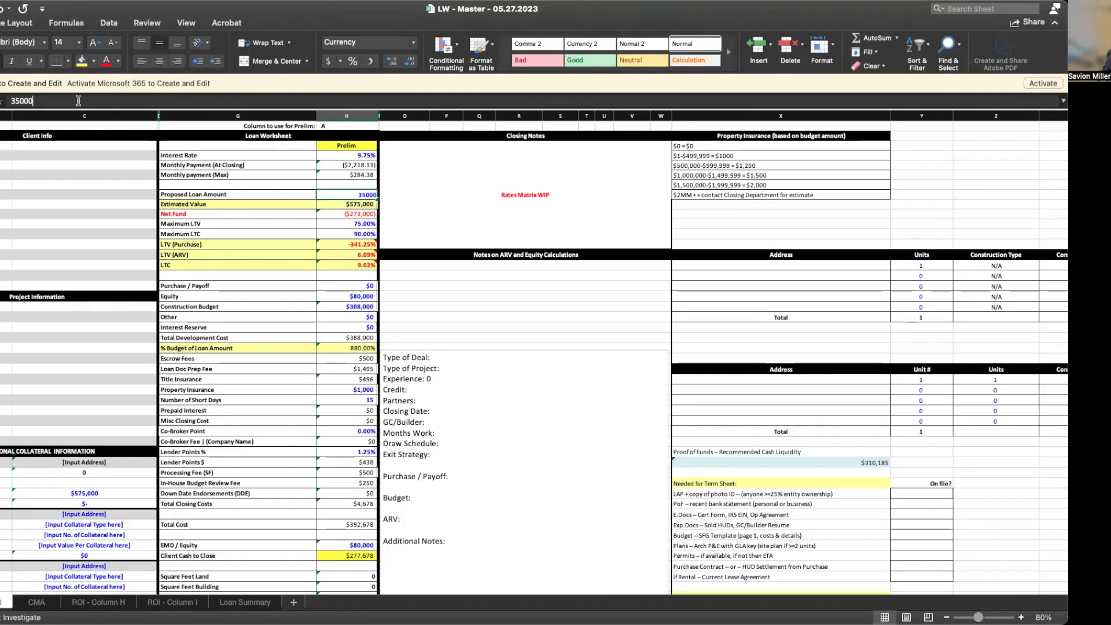
type("0")
key("Return")
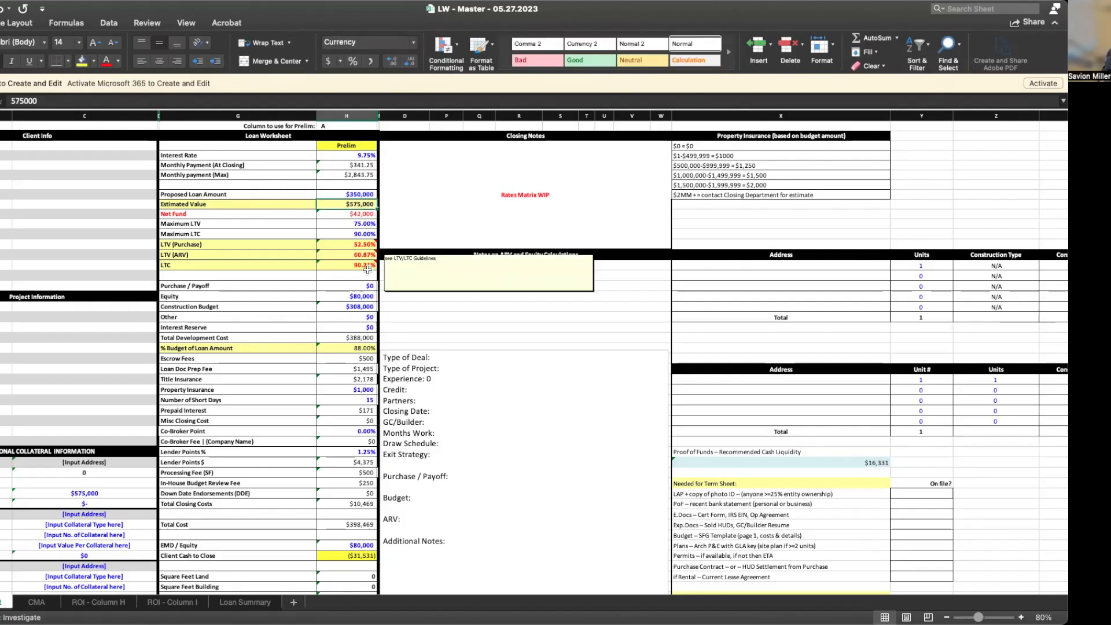
mouse_move(351, 269)
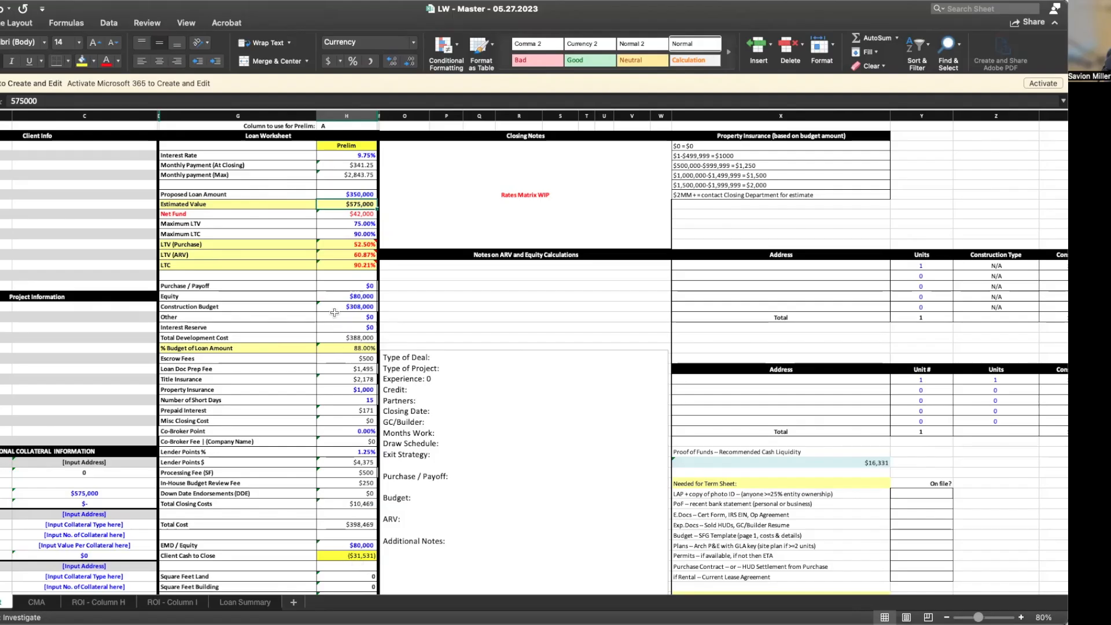
Enter 31531 as the Interest Reserve, bringing Client Cash to Close to $0
left_click(326, 328)
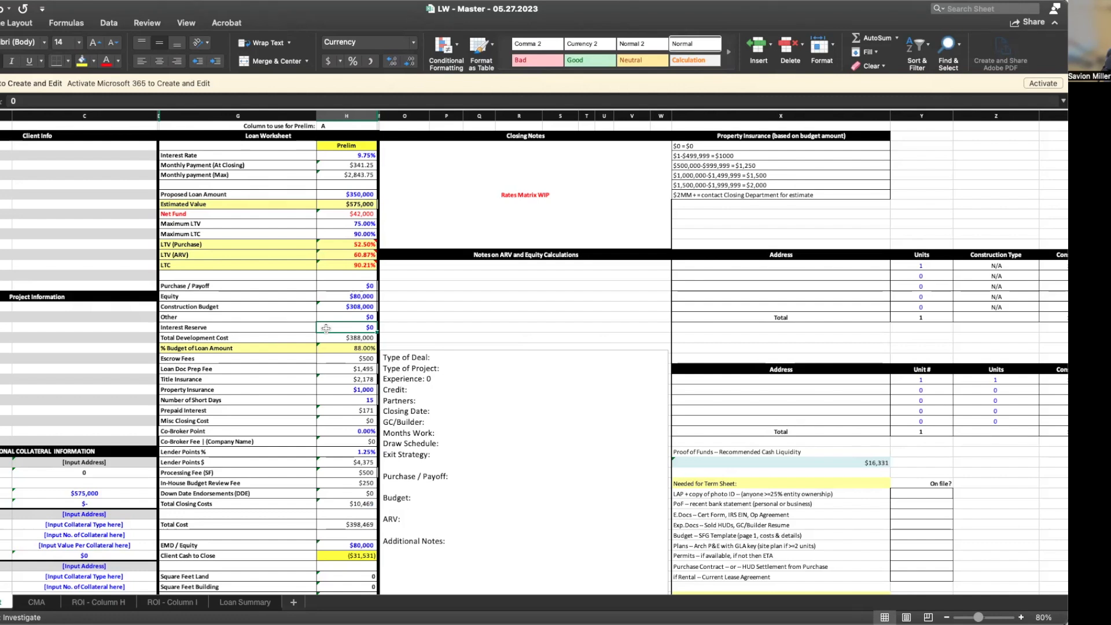
type("31")
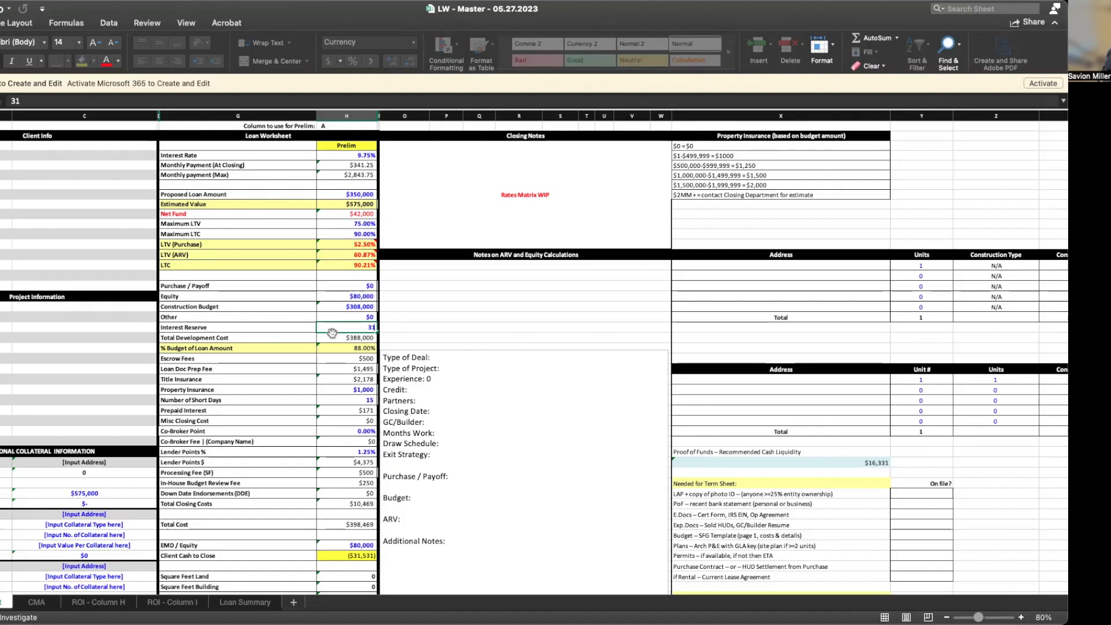
type("531")
key("Return")
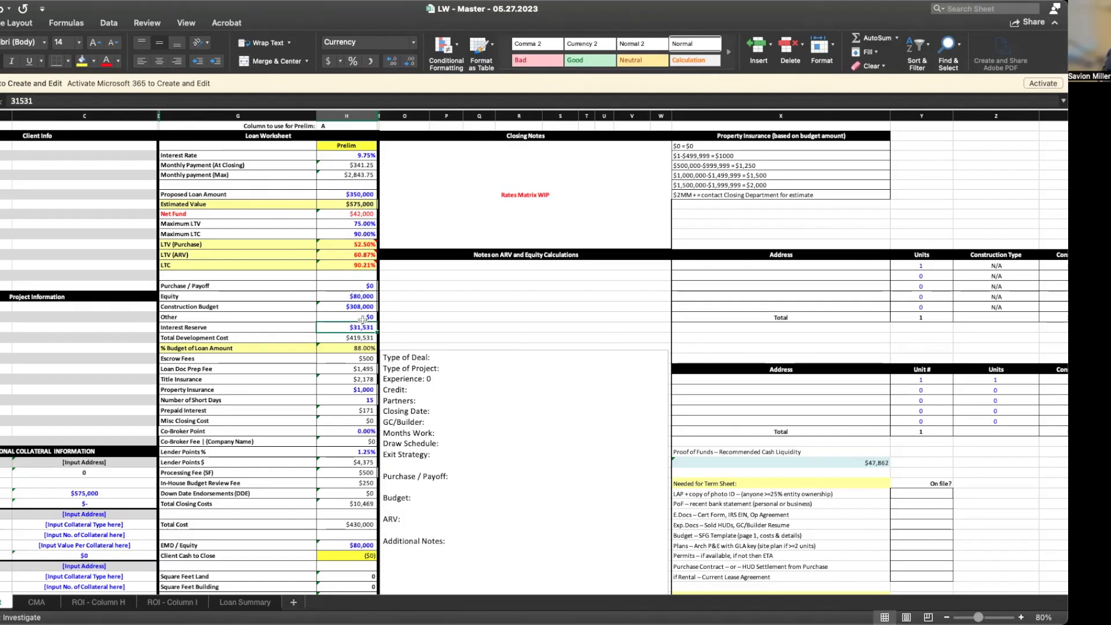
left_click(110, 604)
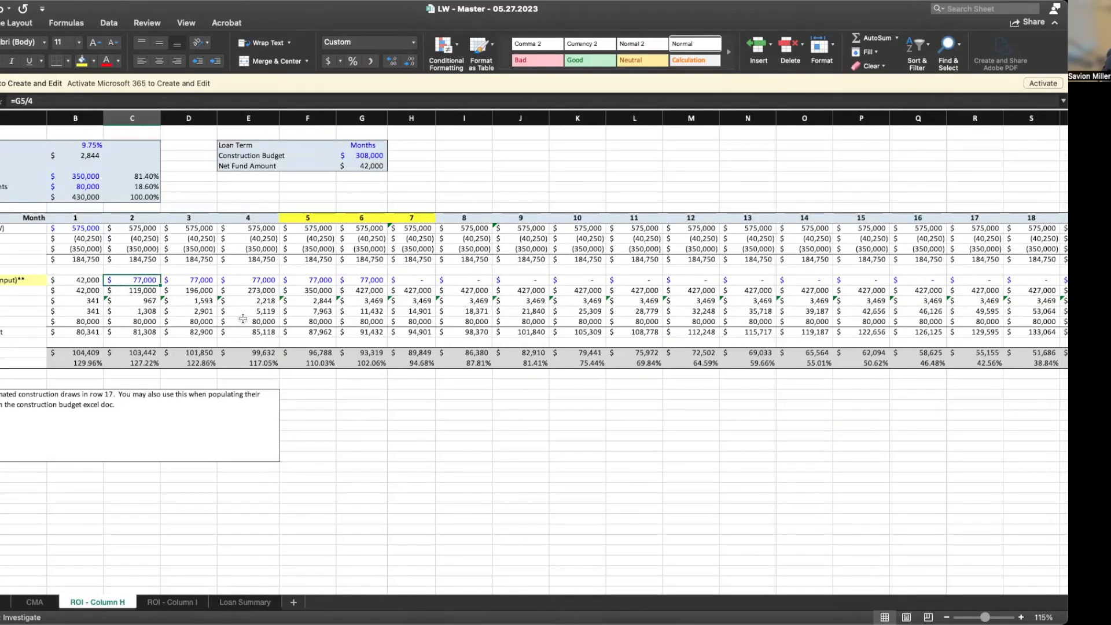
left_click(369, 354)
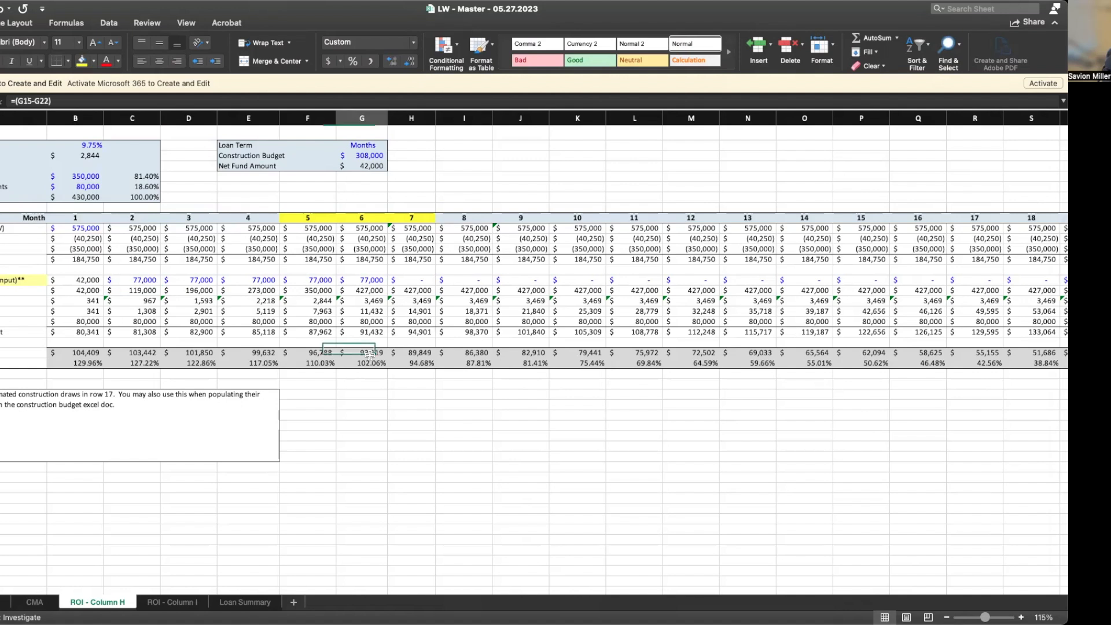
mouse_move(363, 219)
left_mouse_down()
mouse_move(375, 354)
mouse_move(360, 207)
left_mouse_up()
left_click(213, 218)
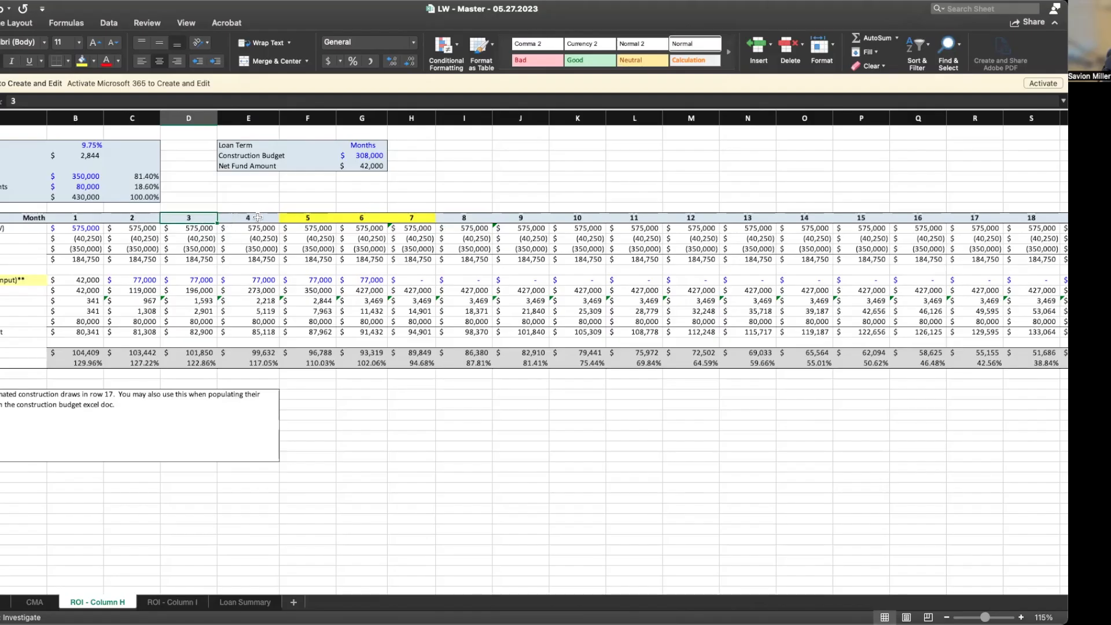
left_click_drag(372, 218, 376, 370)
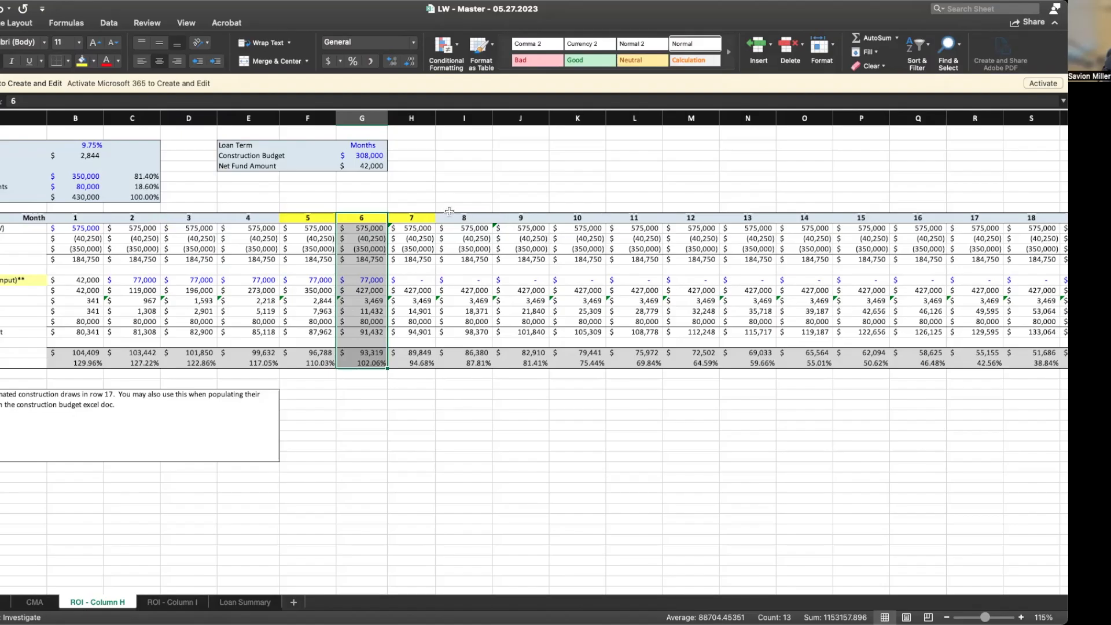
left_click(687, 219)
left_click_drag(687, 220, 703, 354)
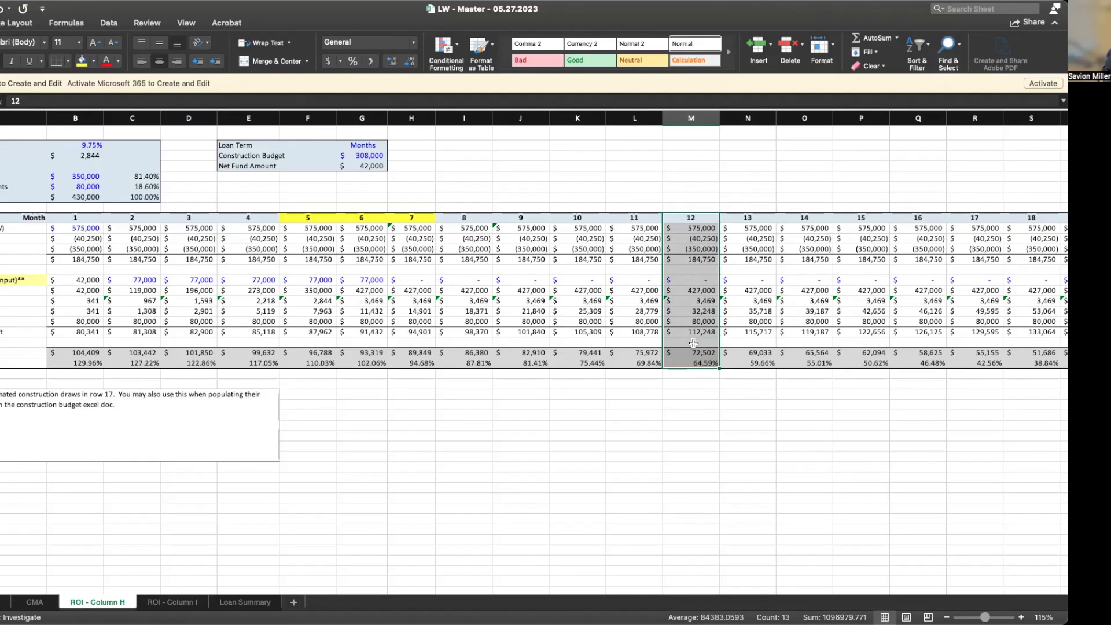
left_click(6, 601)
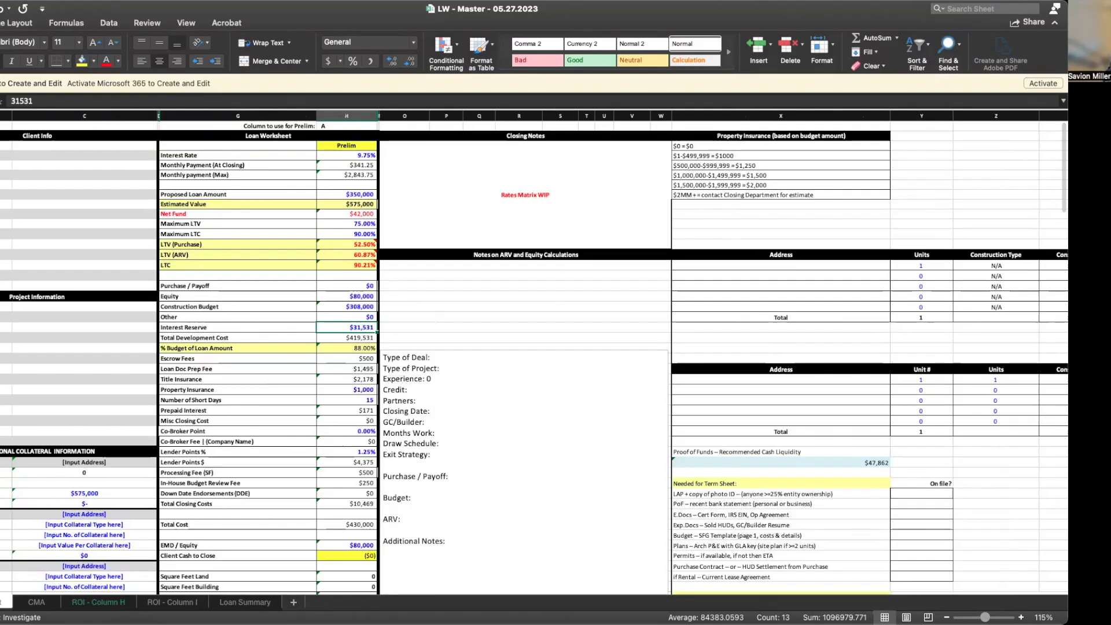
Review the Interest Reserve, CMA sheet and Loan Worksheet block before switching to ROI - Column H
left_click(369, 325)
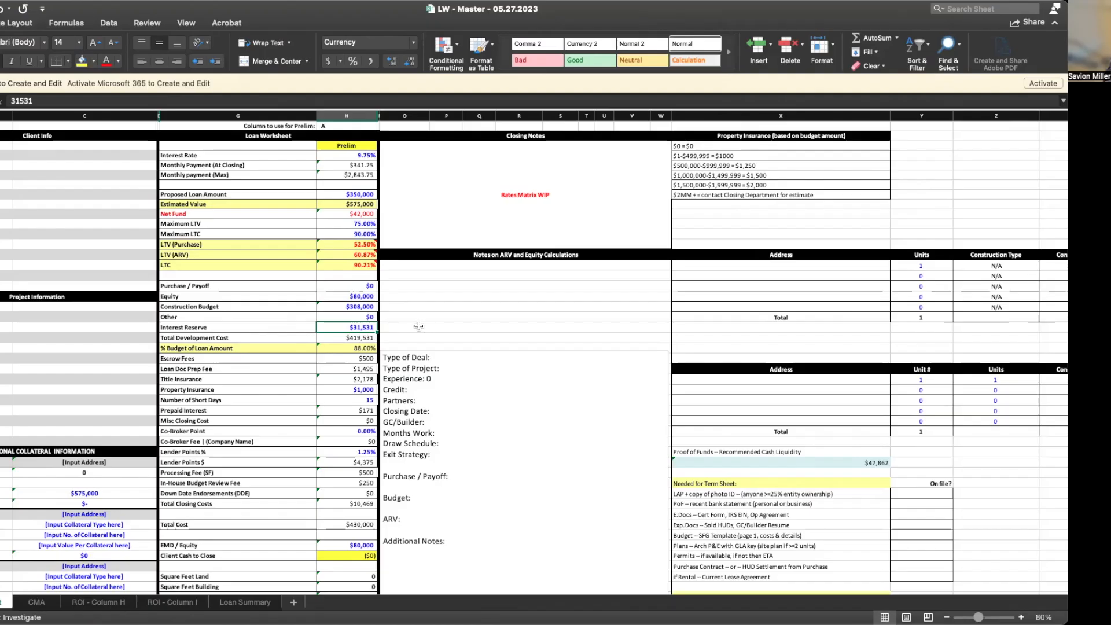
left_click(44, 605)
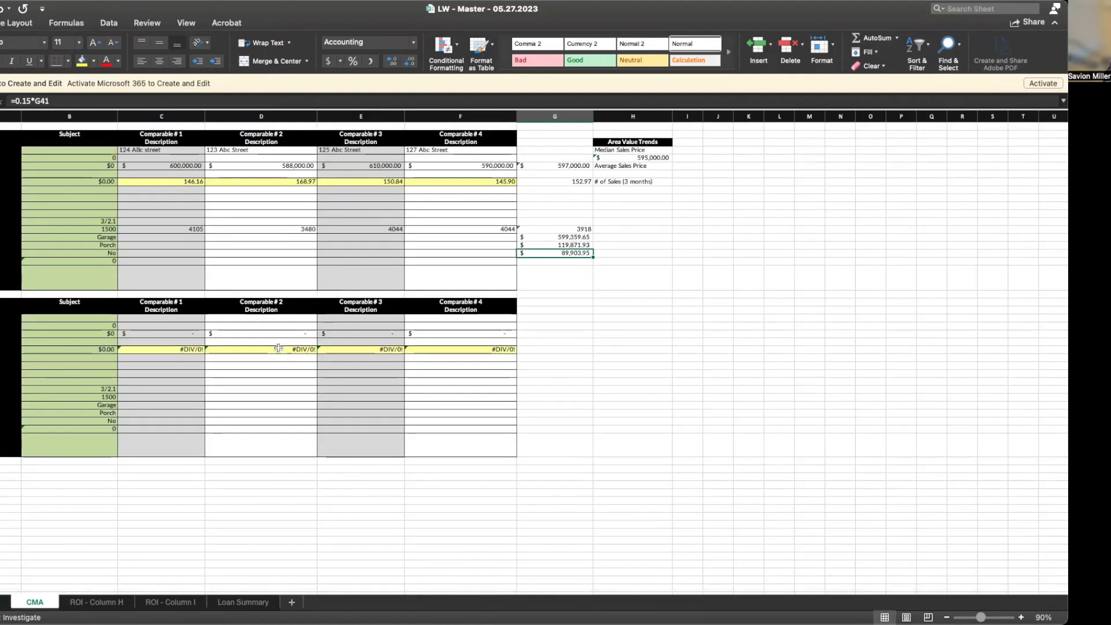
left_click(4, 603)
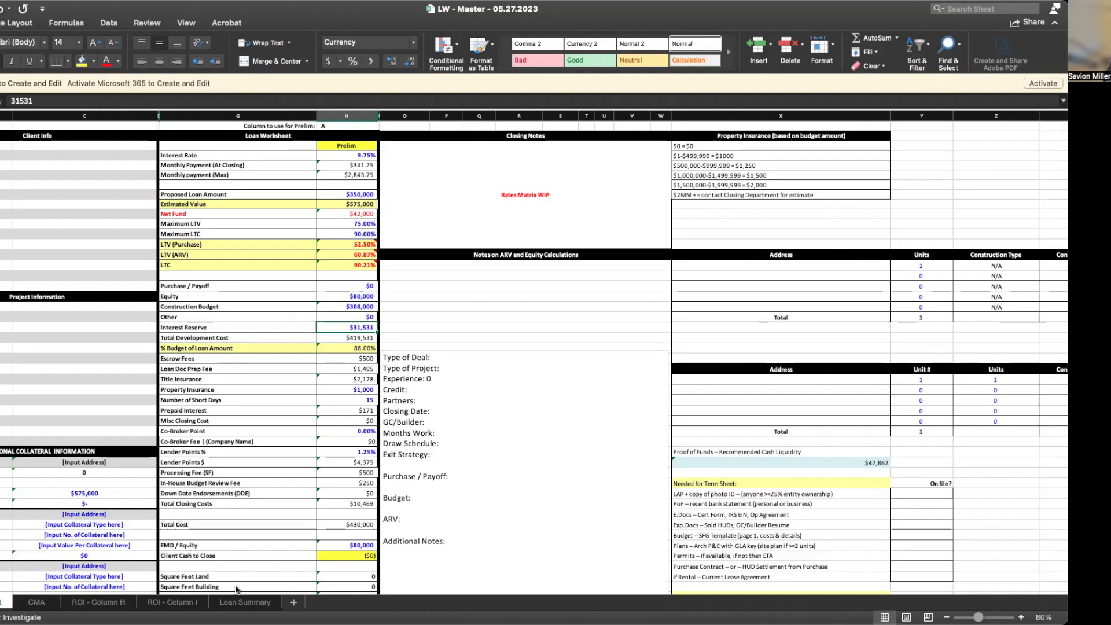
left_click_drag(277, 135, 297, 556)
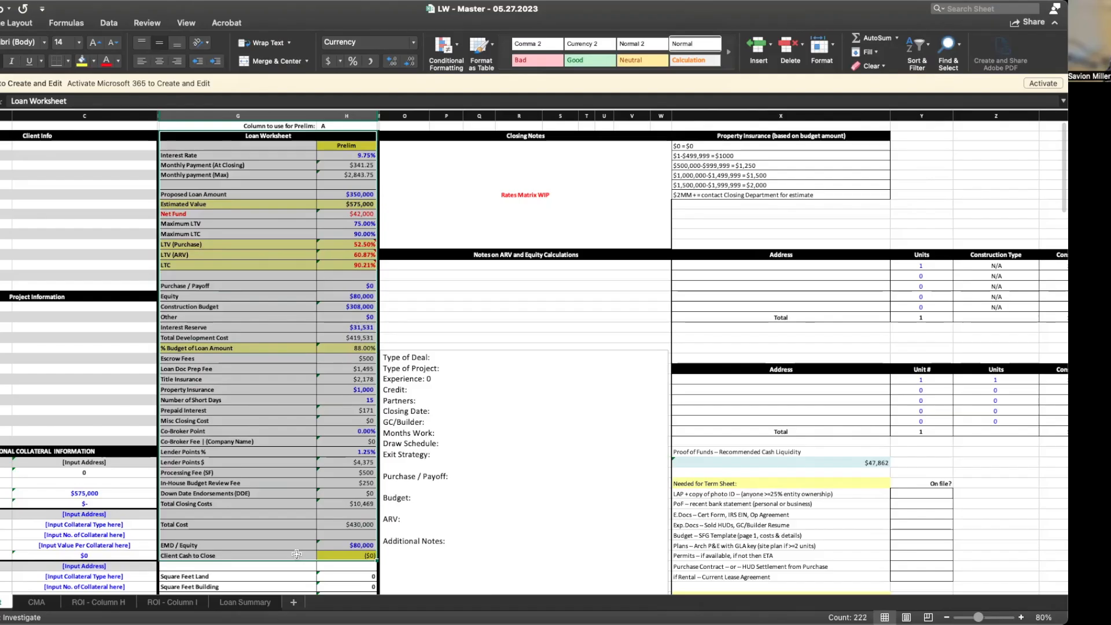
left_click(510, 468)
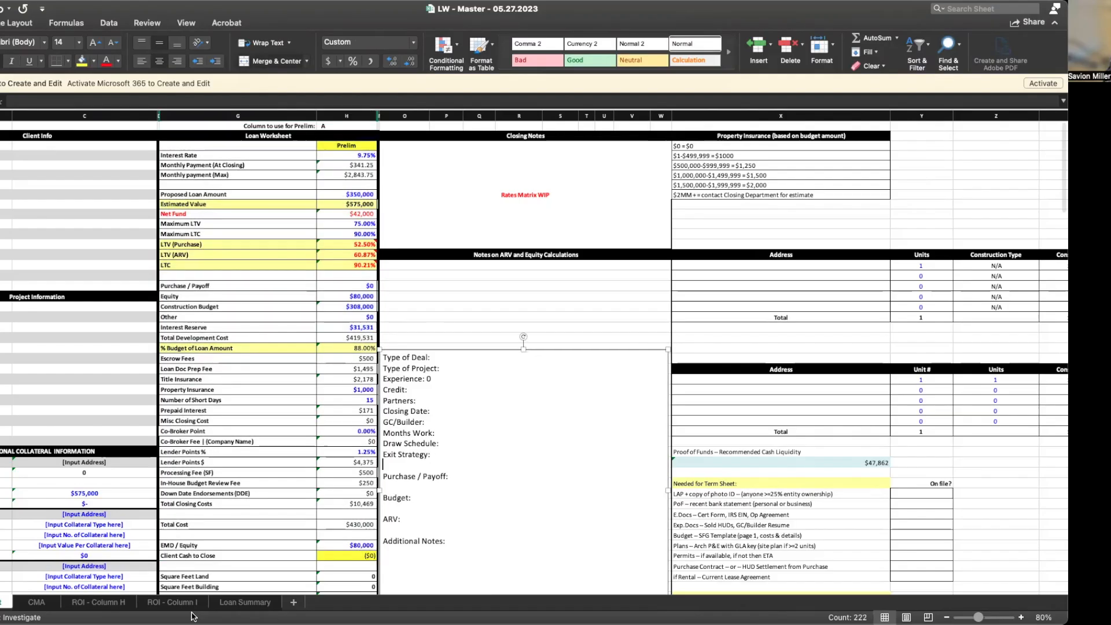
left_click(104, 603)
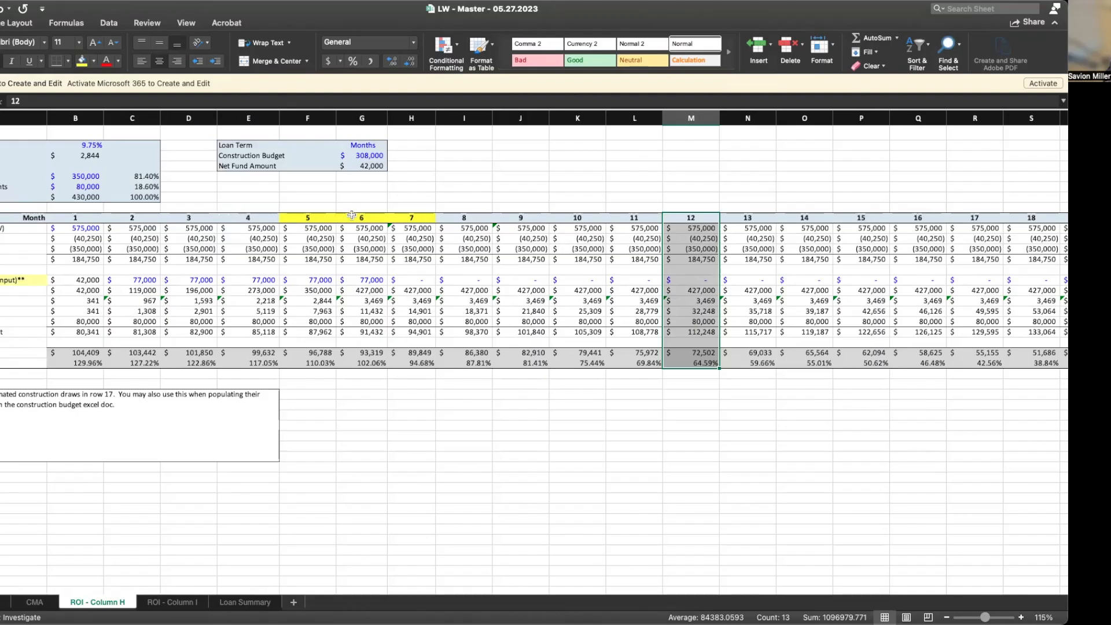
Select month 6 and its 575,000 value on ROI - Column H, then check CMA and return
left_click_drag(361, 218, 367, 361)
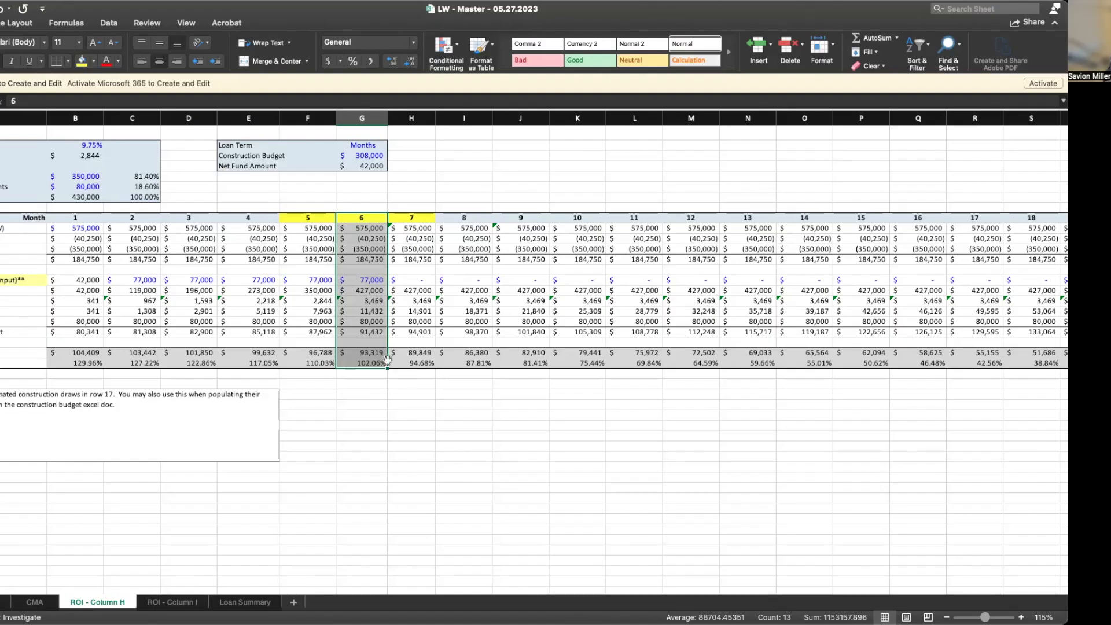
left_click(34, 603)
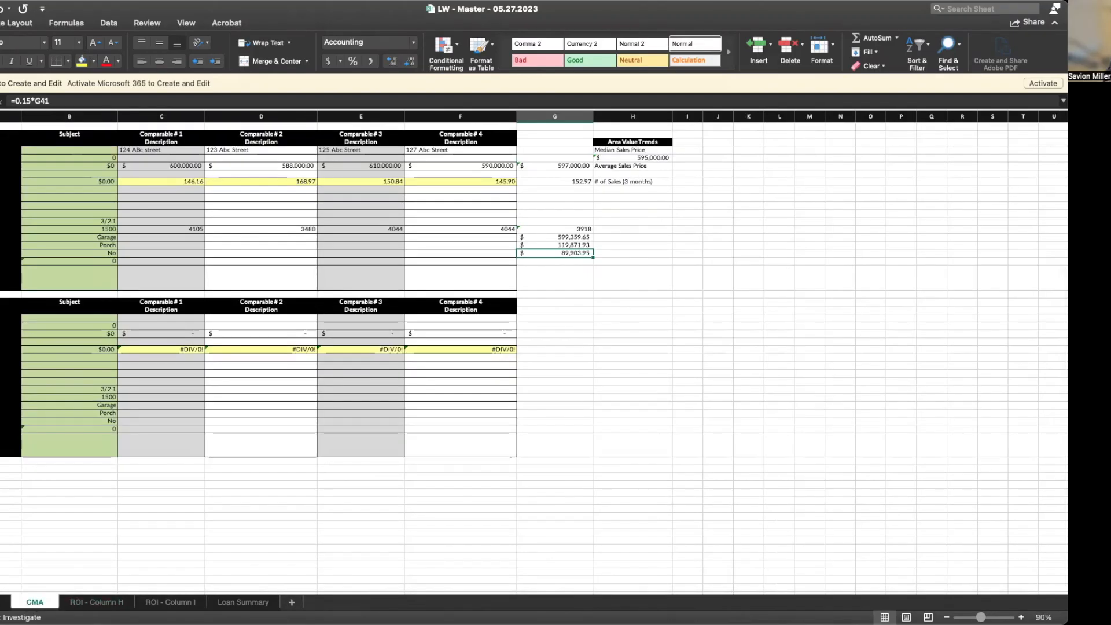
left_click(5, 602)
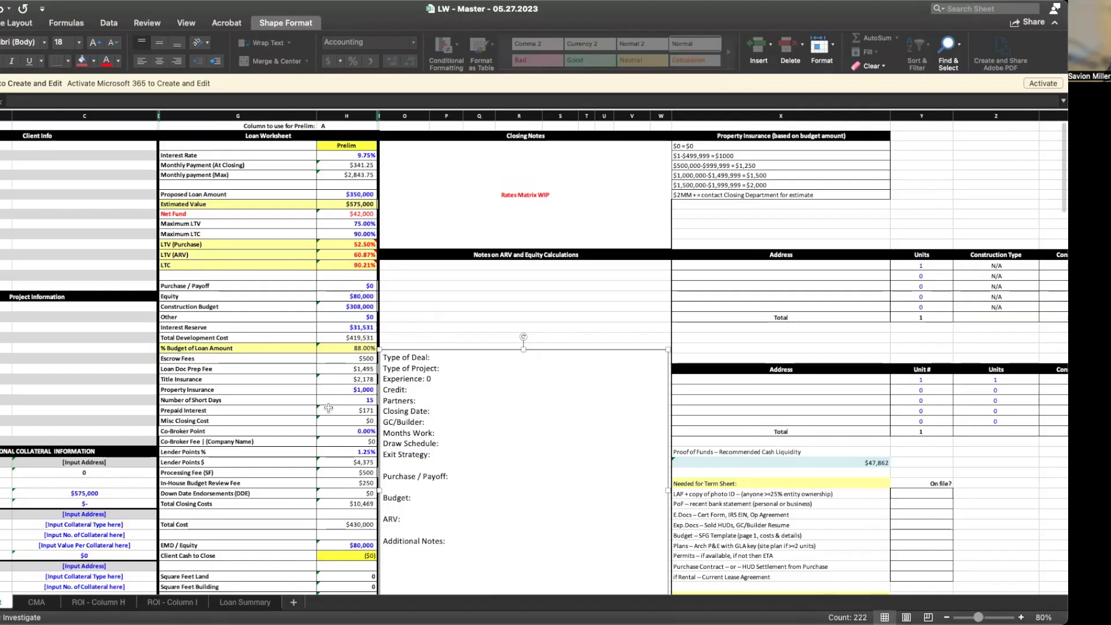
Set Co-Broker Point to 2% for a $7,000 fee, then check the Monthly payment (Max) formula
left_click(348, 432)
type("2")
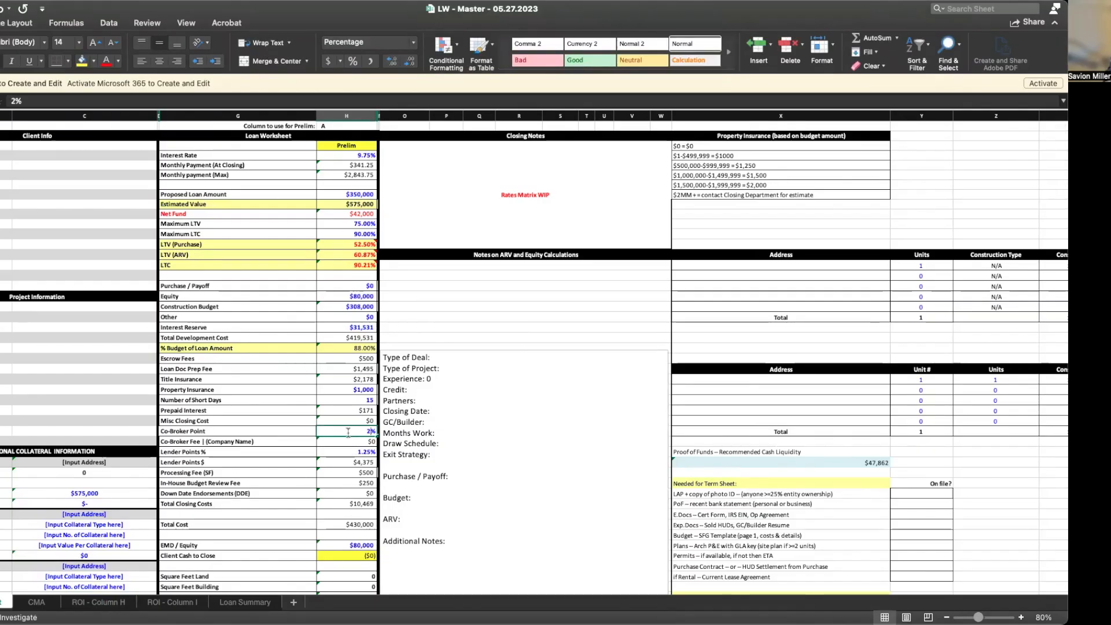
key("Return")
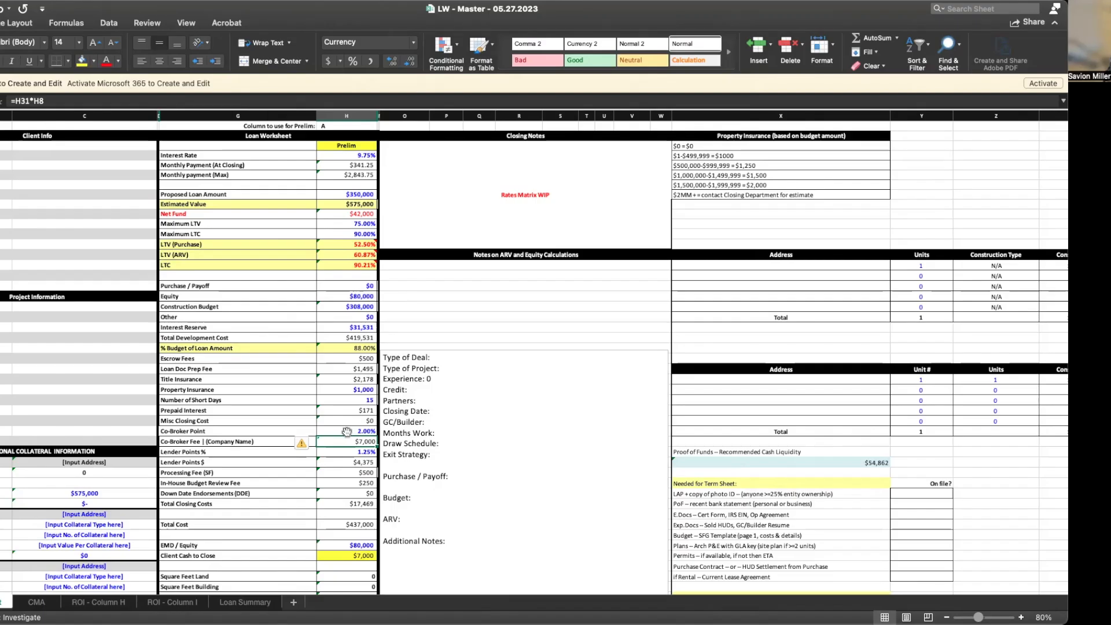
left_click(347, 431)
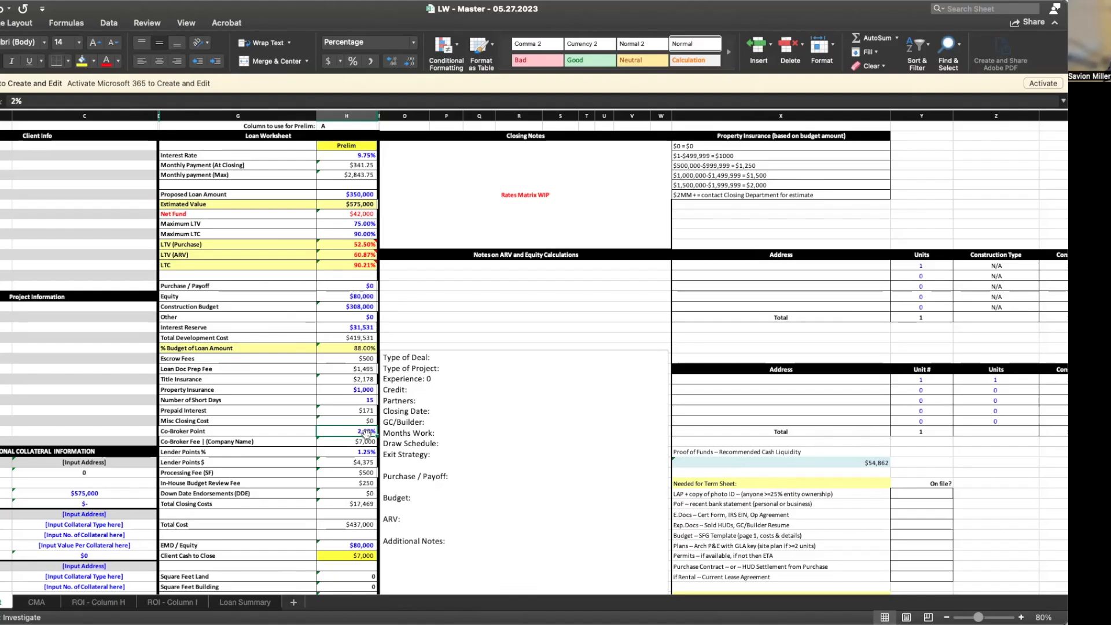
left_click(359, 175)
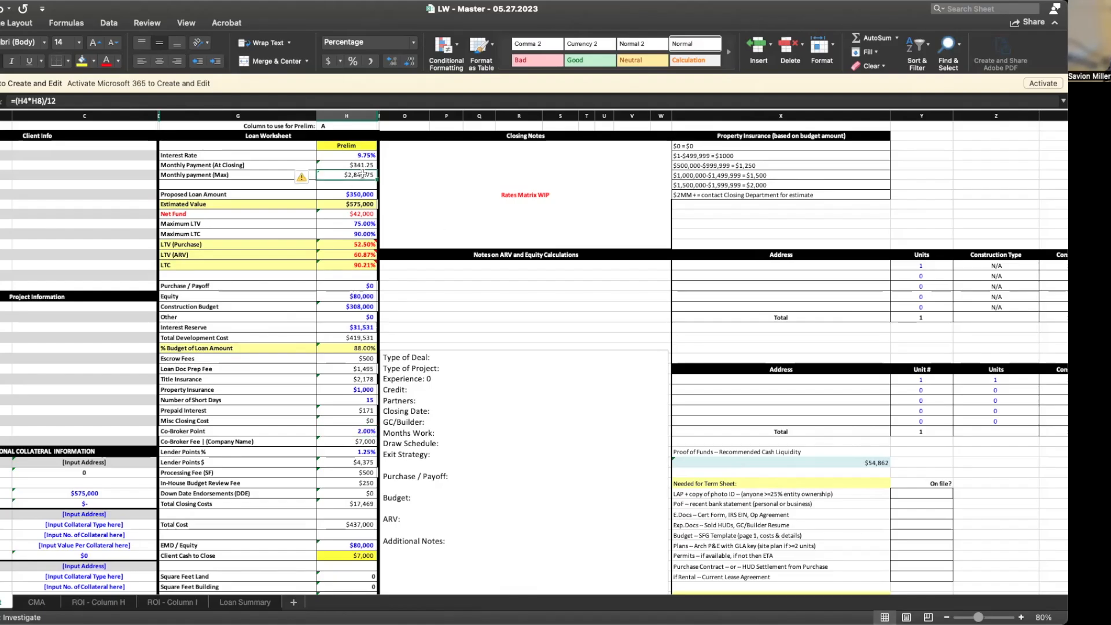